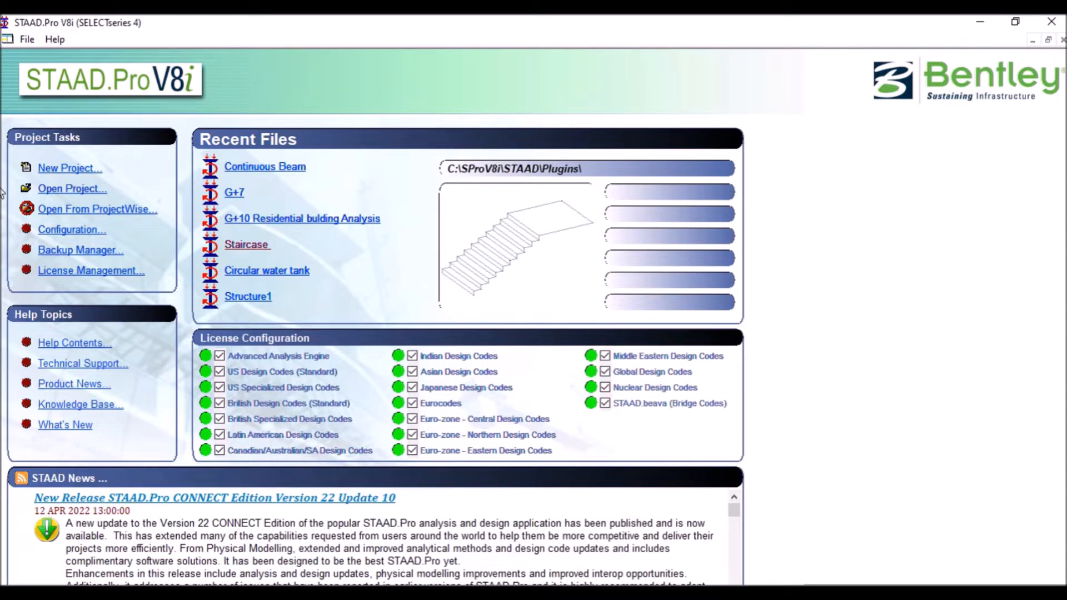
Create a new Space project named G+4 in meter and kilonewton units, starting in Add Beam mode
left_click(90, 170)
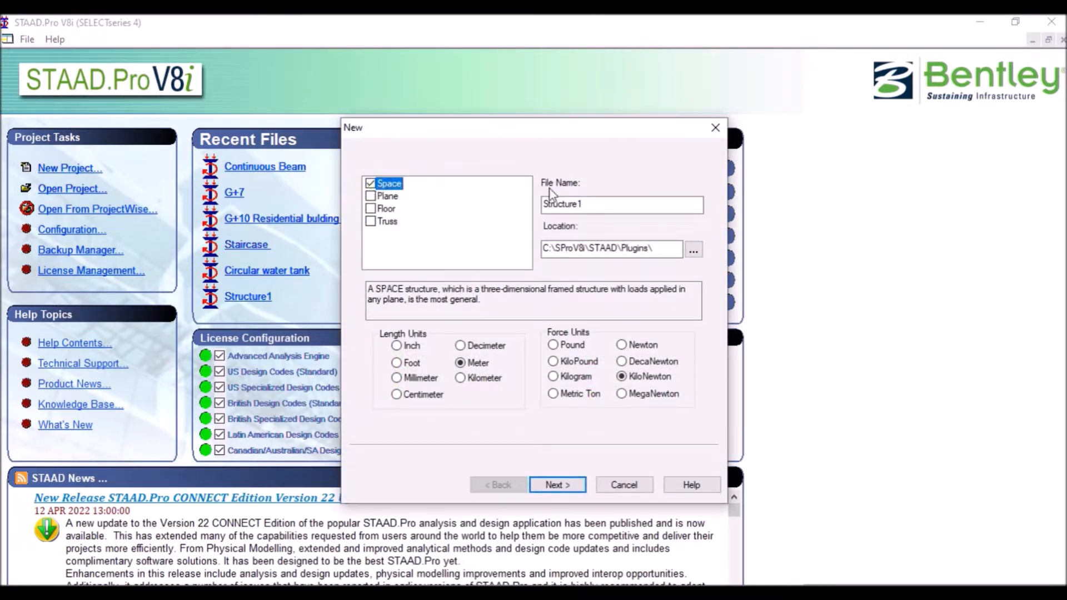
double_click(567, 204)
type("G+4")
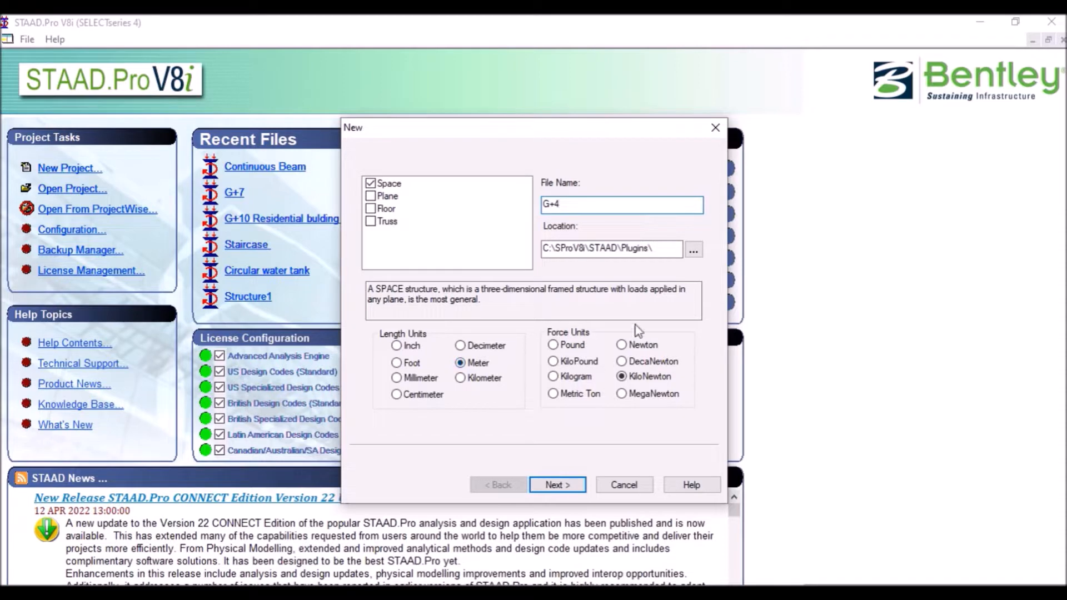
left_click(579, 485)
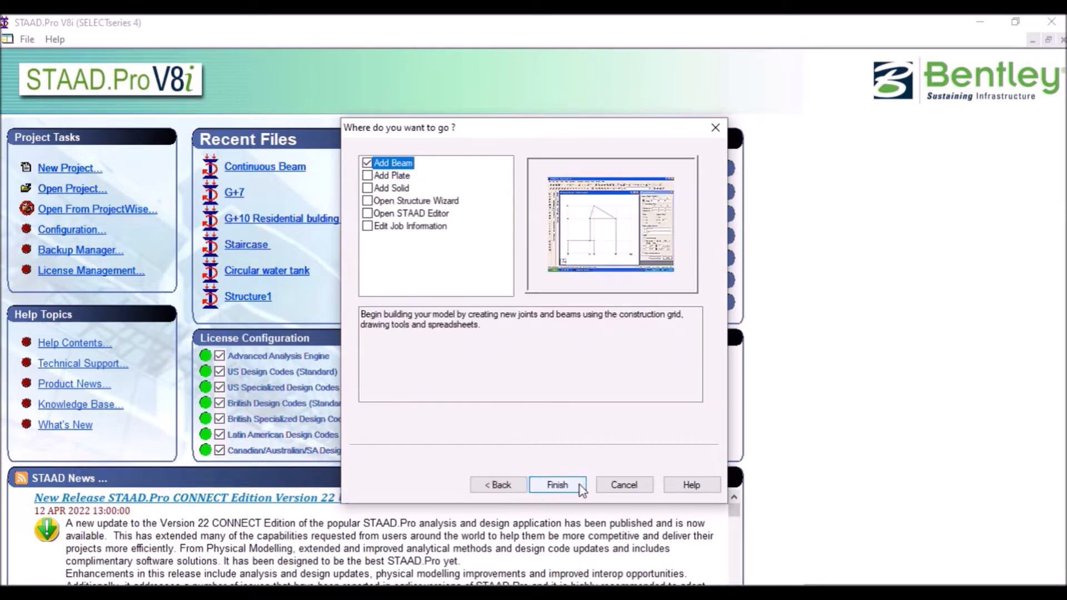
left_click(557, 484)
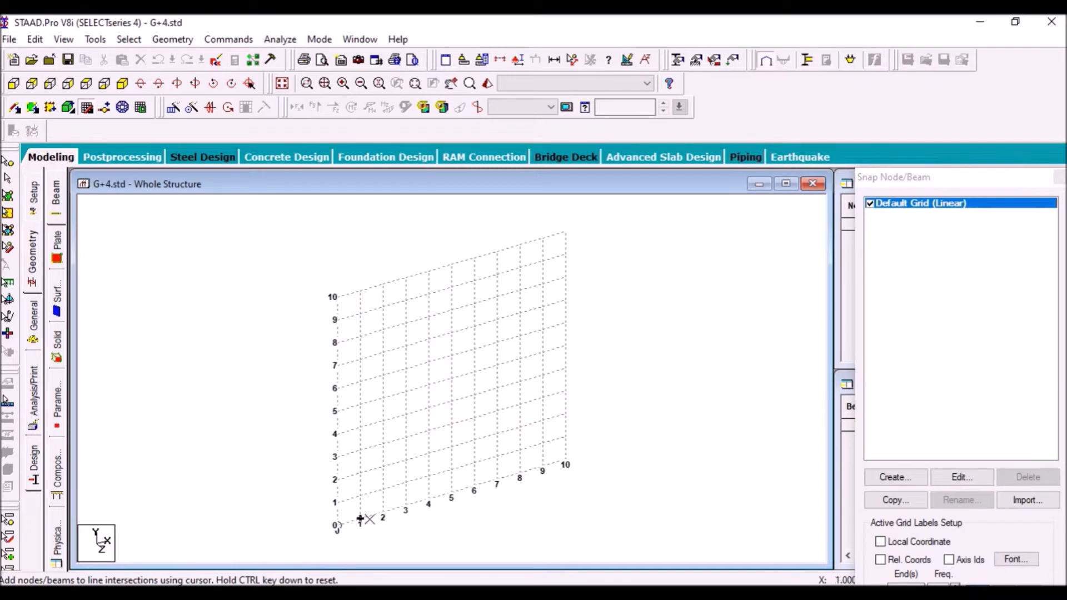
Draw a three-bay frame on the snap grid with 3 m columns at X = 0, 3, 6 and 9 joined by top beams, and close the grid
left_click(337, 525)
left_click(337, 456)
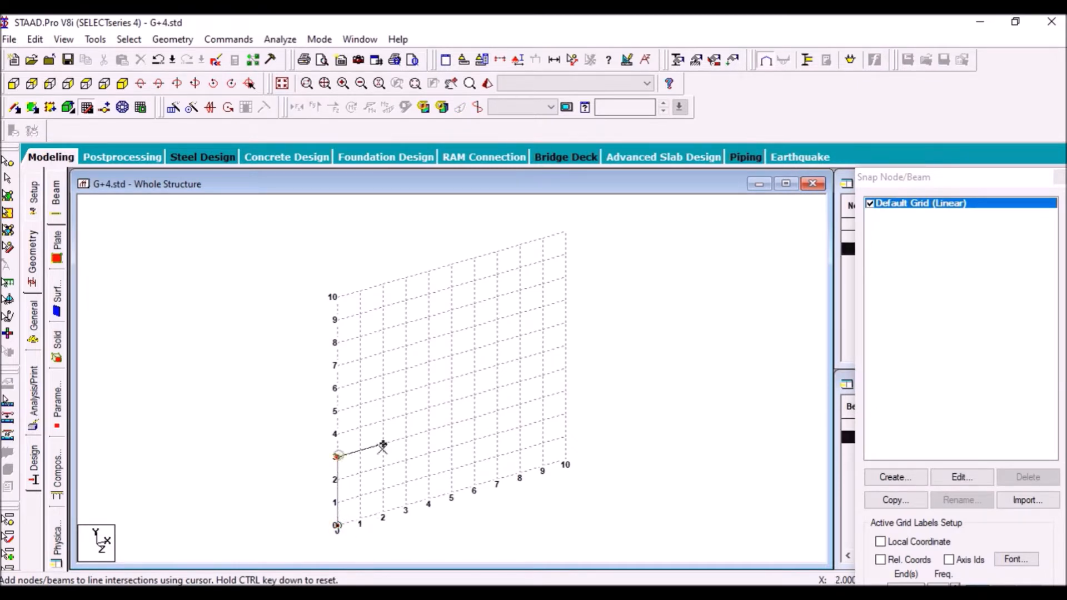
left_click(406, 438)
left_click(406, 506)
left_click(406, 438)
left_click(474, 417)
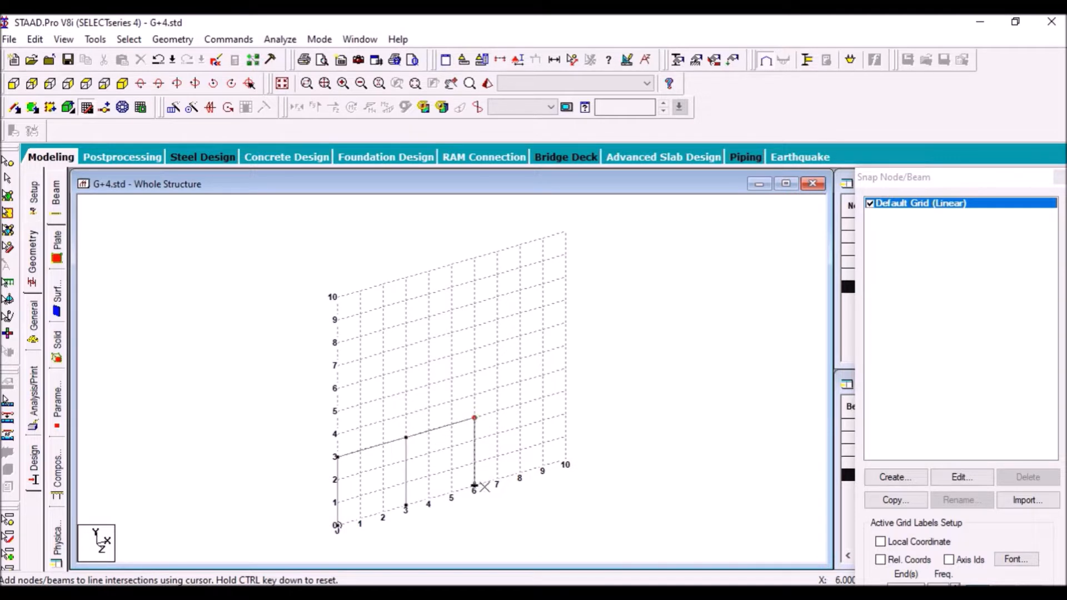
left_click(474, 485)
left_click(474, 418)
left_click(543, 397)
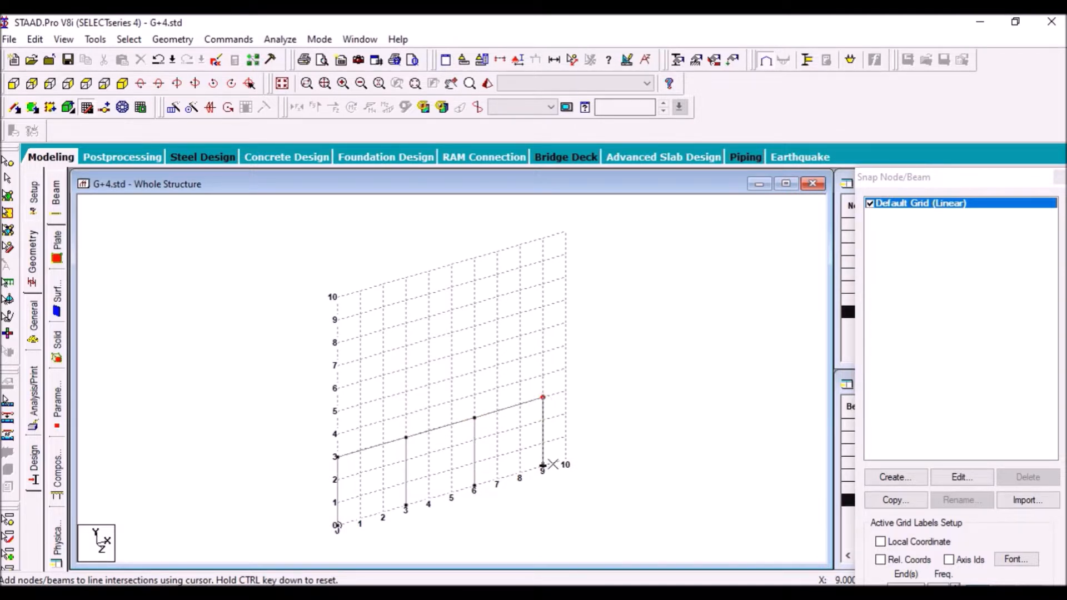
left_click(543, 465)
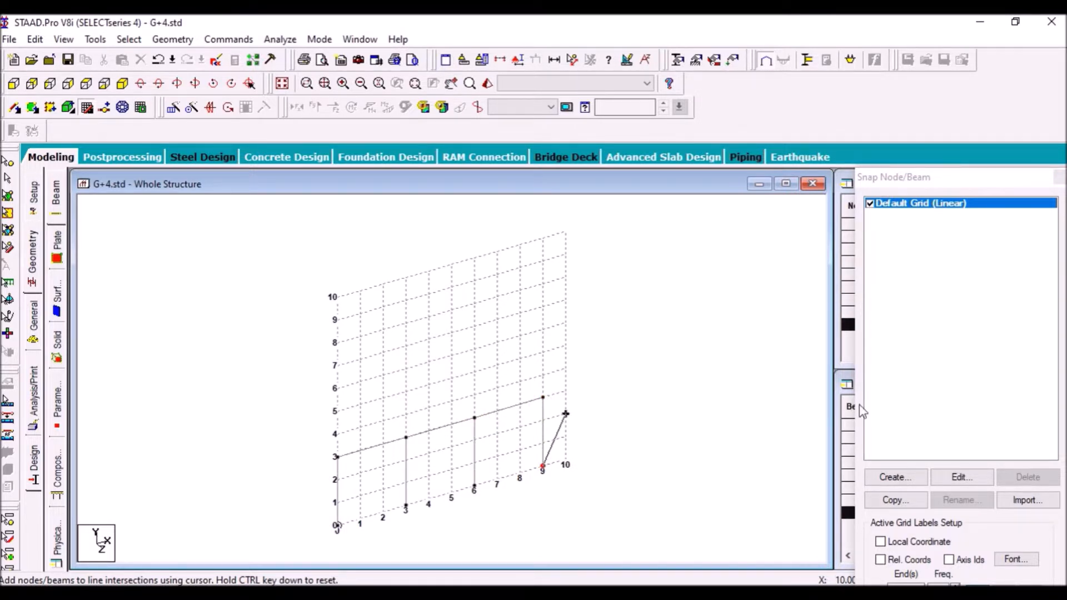
left_click(1057, 177)
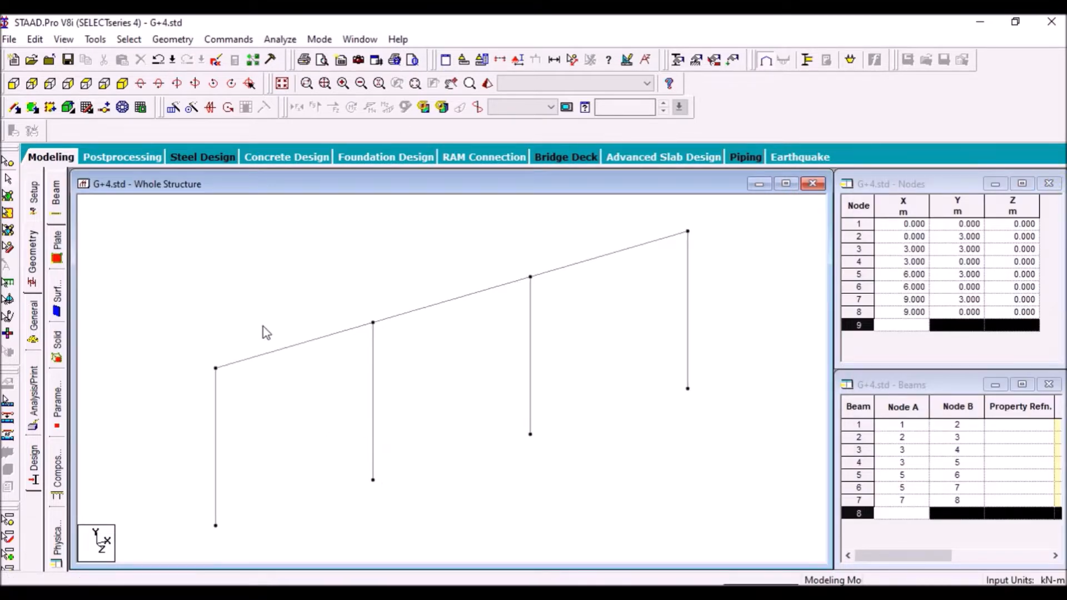
Repeat the whole plane frame along Z in 2 linked steps at 3 m spacing with Translational Repeat
scroll(468, 414, "down", 2)
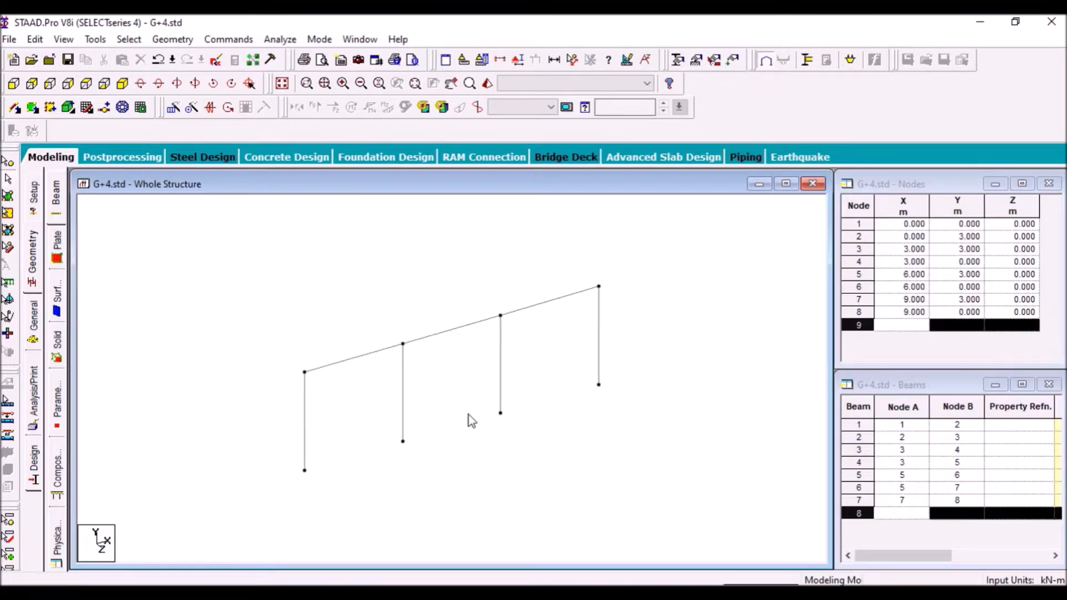
left_click_drag(250, 295, 602, 456)
left_click(543, 506)
left_click_drag(239, 242, 634, 368)
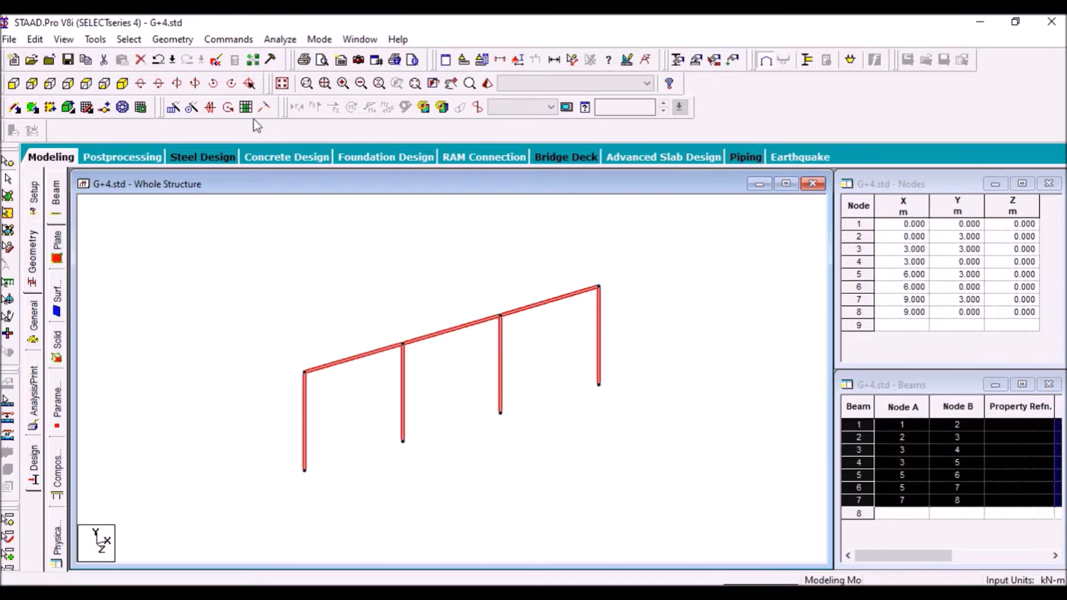
left_click(174, 108)
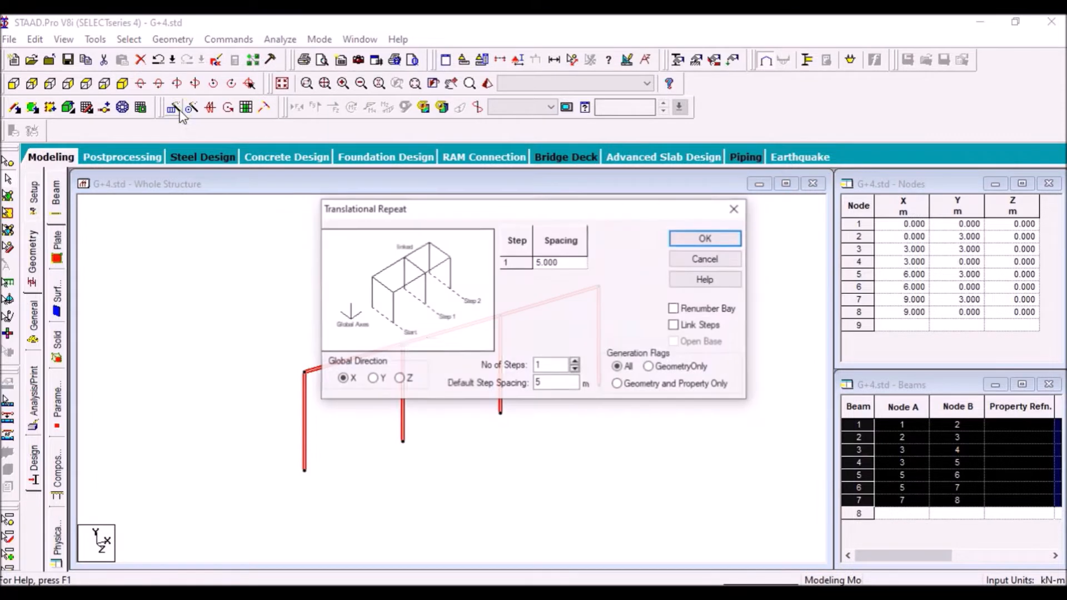
left_click(397, 381)
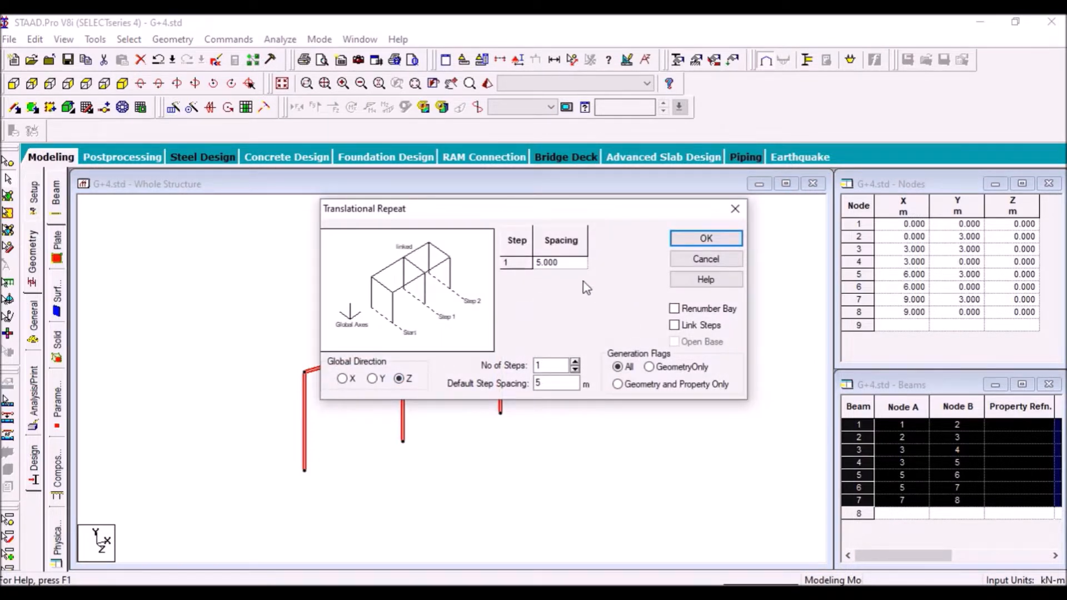
key("Tab")
type("3")
key("shift+Tab")
type("2")
left_click(675, 325)
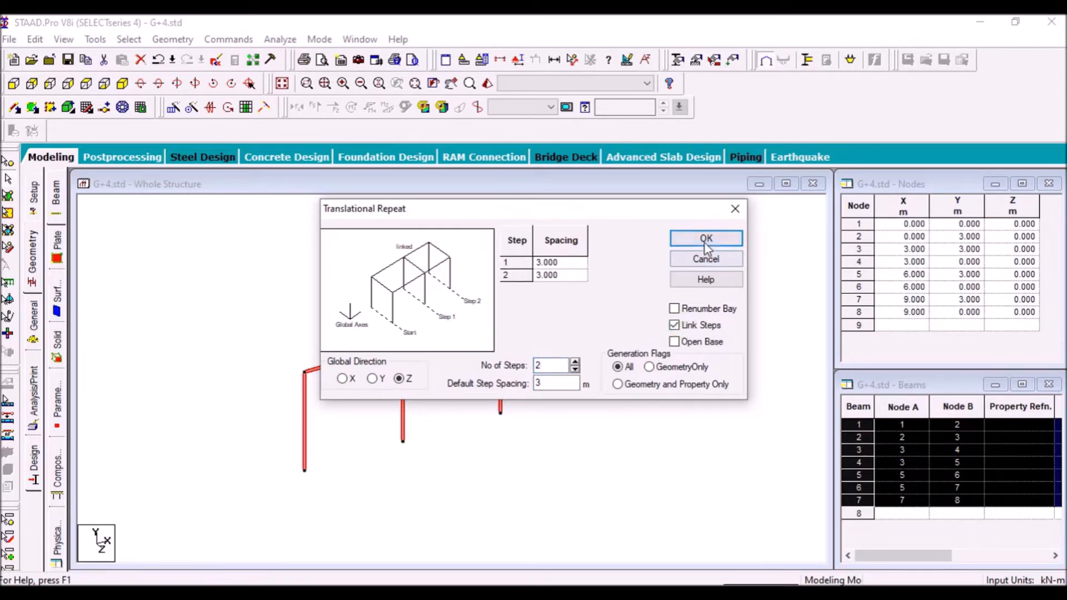
left_click(704, 243)
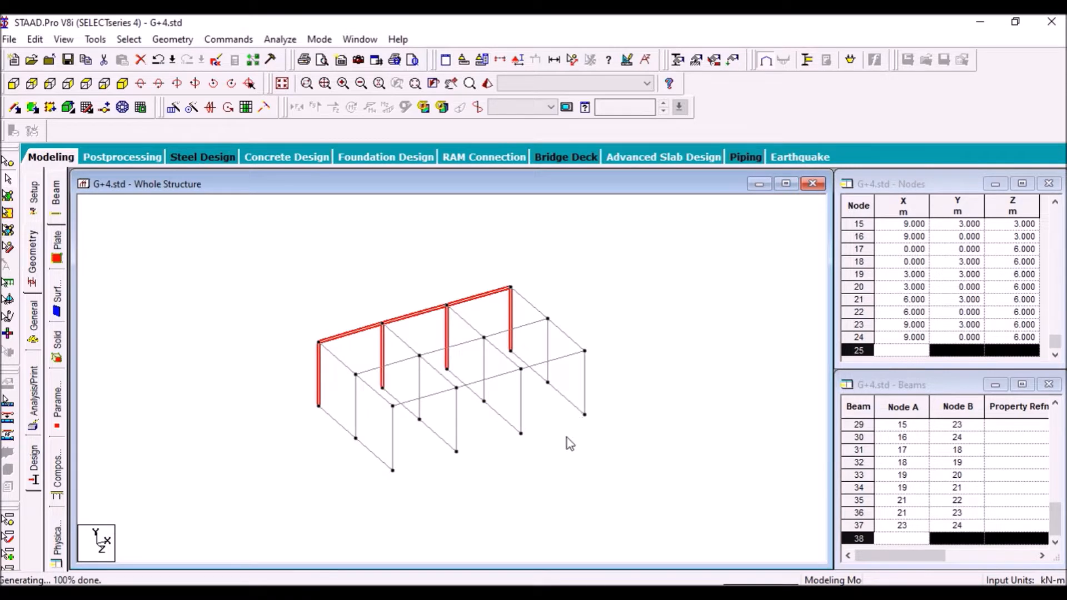
Delete all the base-level beams running along Z between the column bottoms
left_click(562, 456)
left_click(377, 456)
left_click(336, 423)
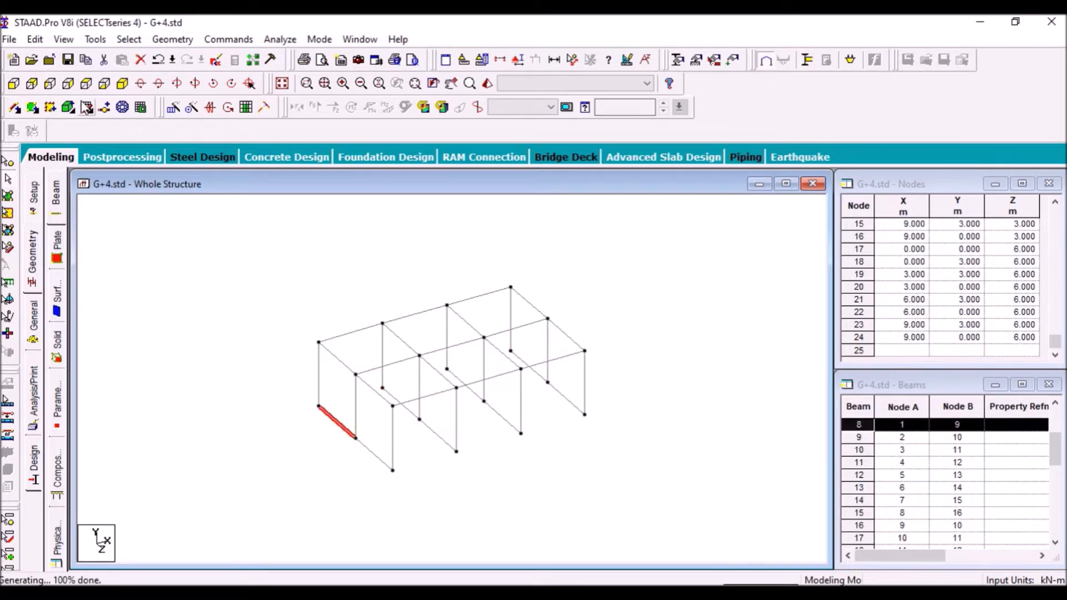
left_click(71, 87)
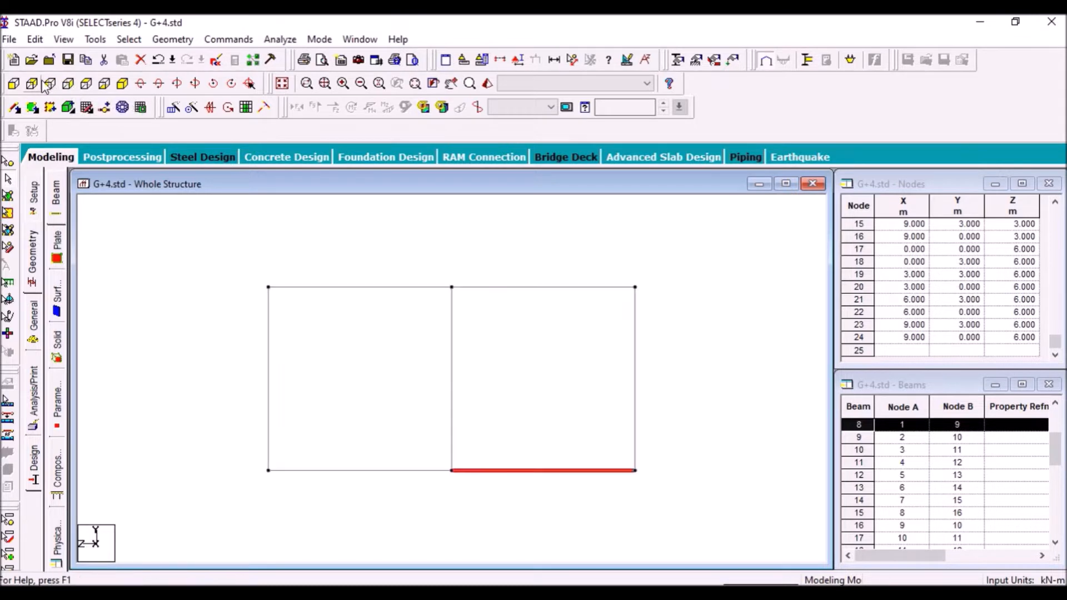
left_click_drag(149, 386, 660, 545)
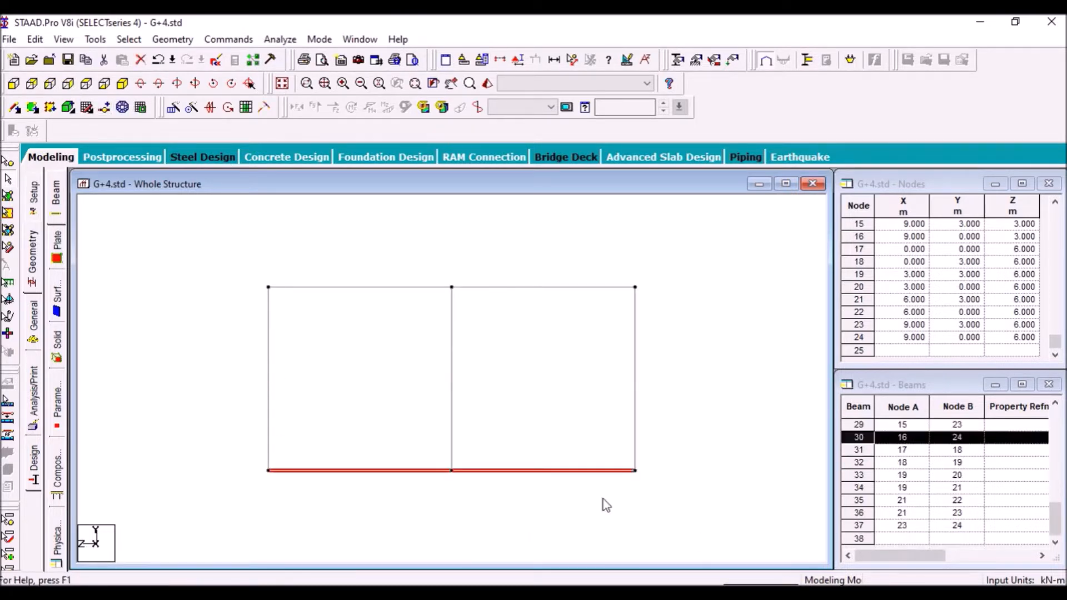
left_click(131, 85)
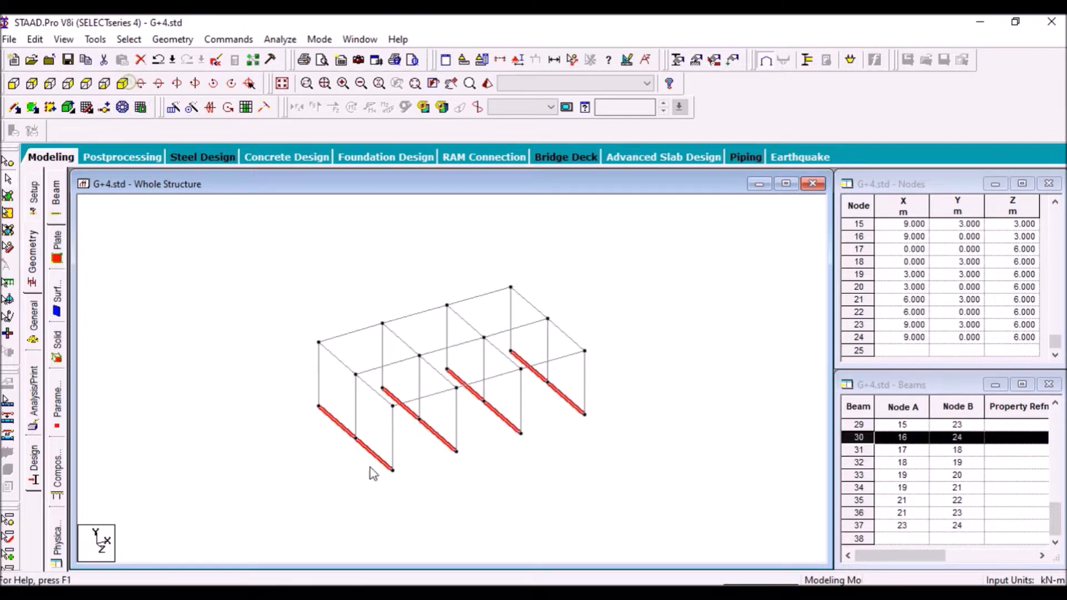
key("Delete")
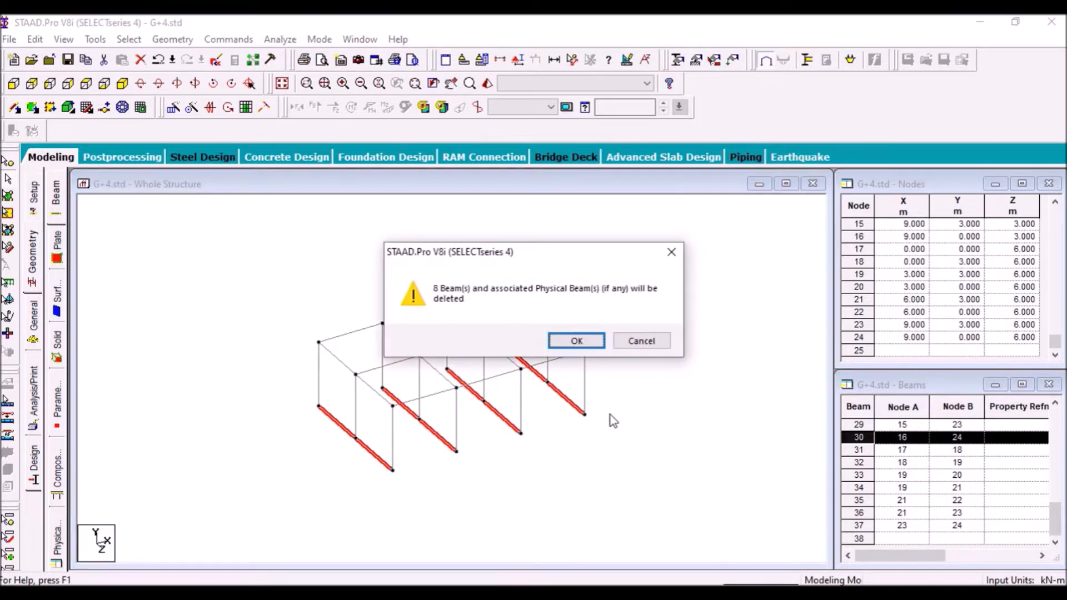
left_click(577, 341)
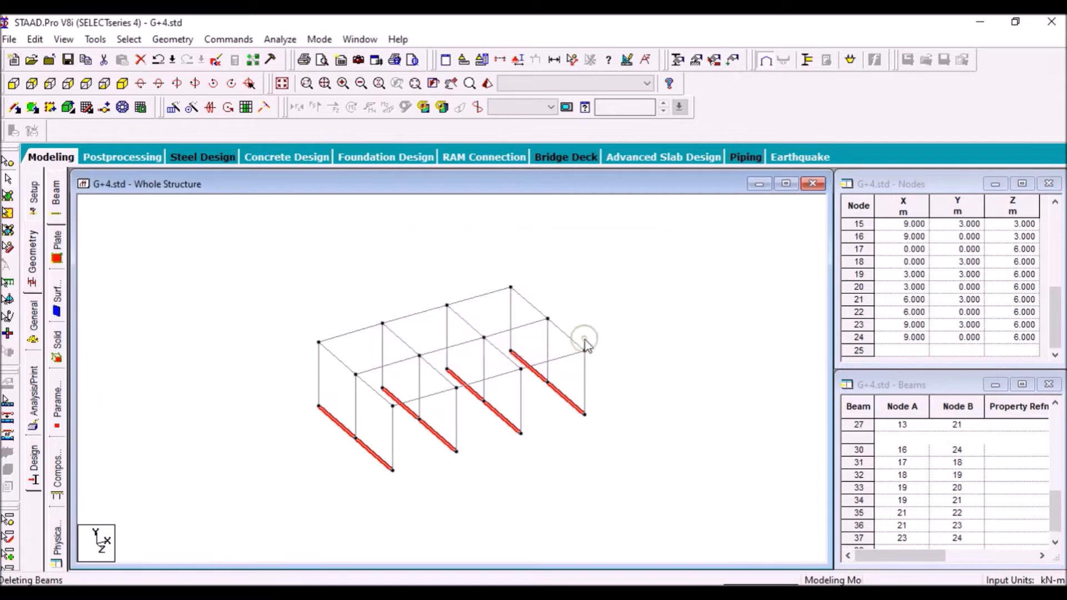
Repeat the entire single-storey frame along Y in 4 linked steps at 3 m spacing with Translational Repeat
left_click_drag(252, 257, 669, 492)
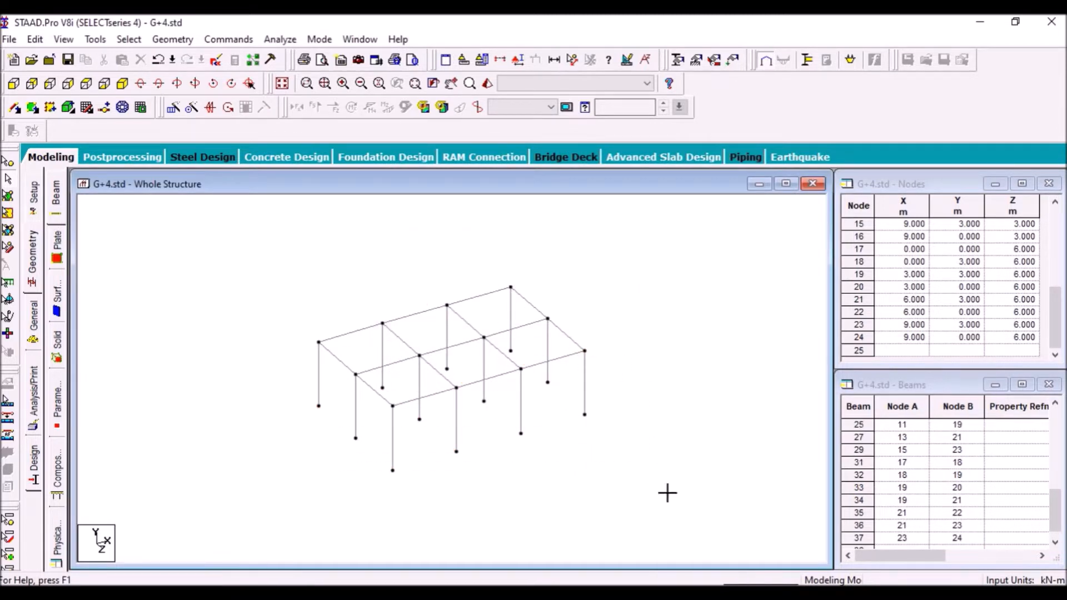
left_click(191, 107)
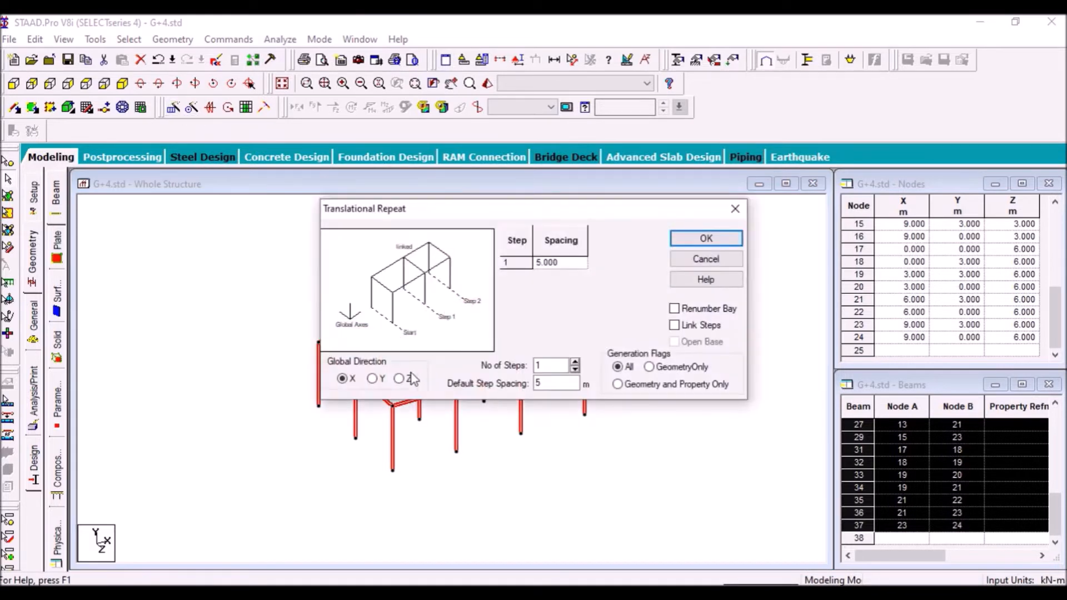
left_click(372, 378)
left_click_drag(553, 368, 498, 368)
type("3")
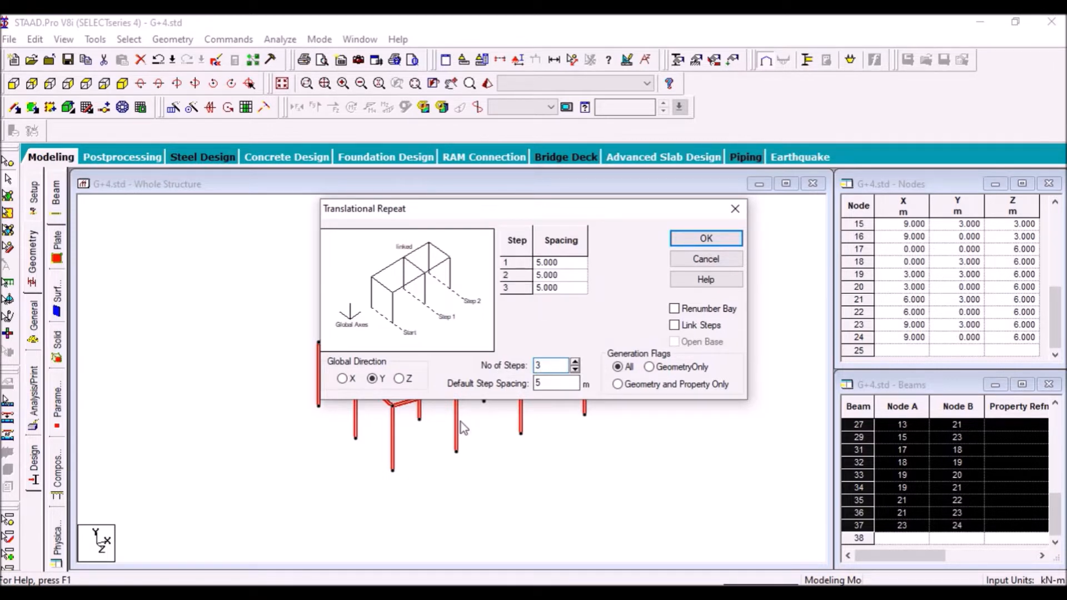
left_click_drag(550, 367, 498, 389)
type("4")
left_click(674, 325)
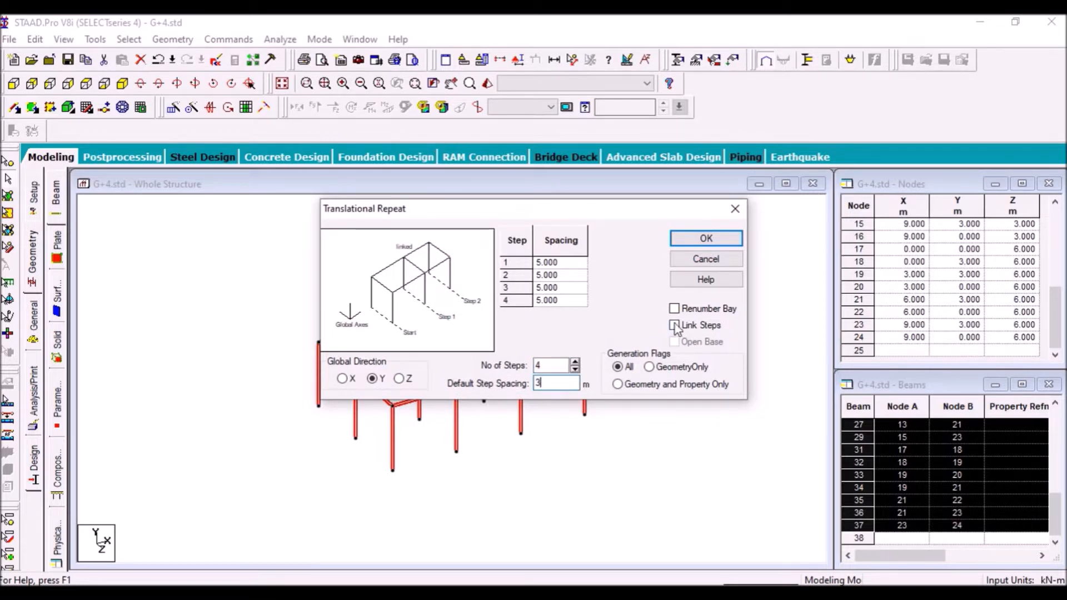
left_click(690, 243)
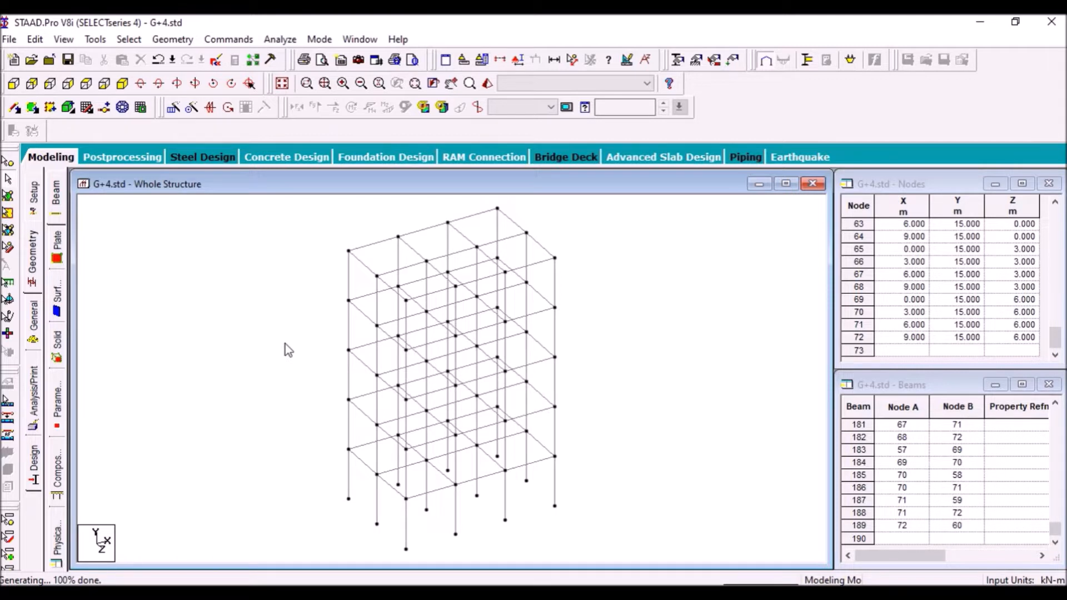
Examine the node numbers and the beam numbers on the whole structure, and hide the labels again
key("shift+n")
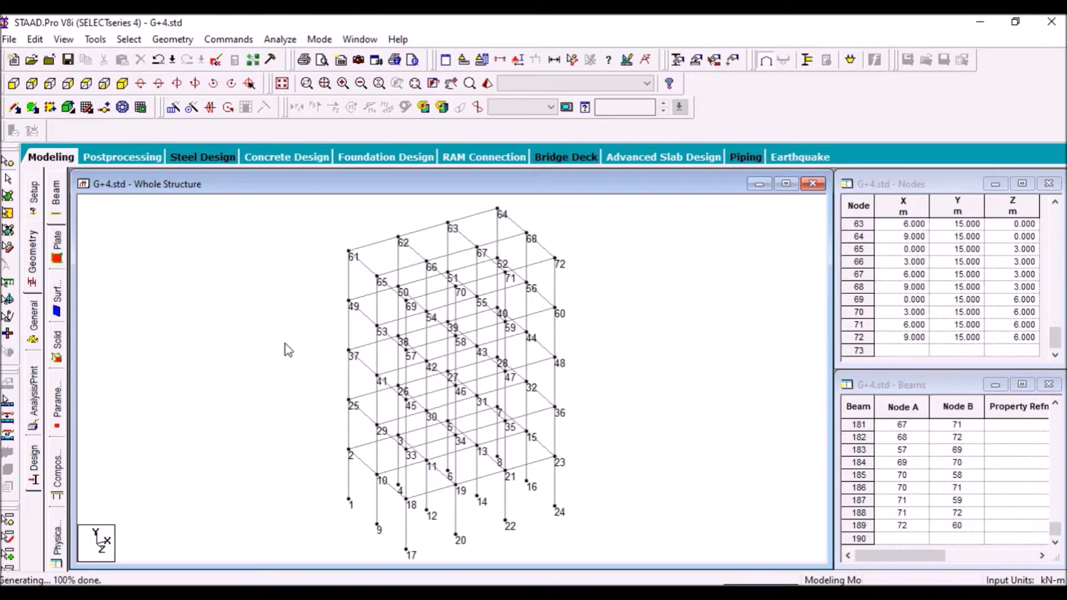
key("shift+b")
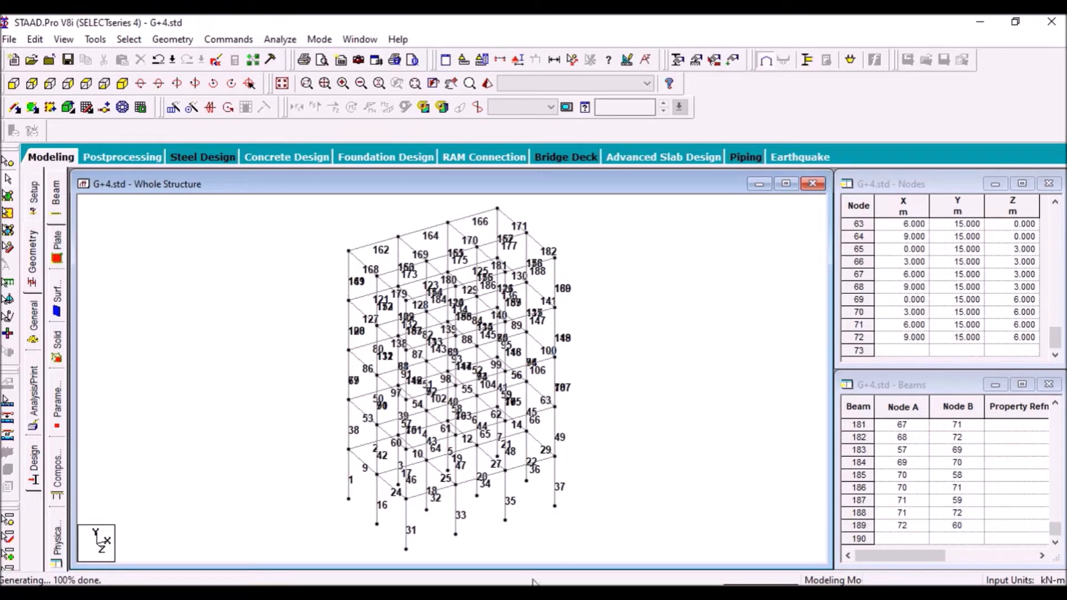
key("shift+b")
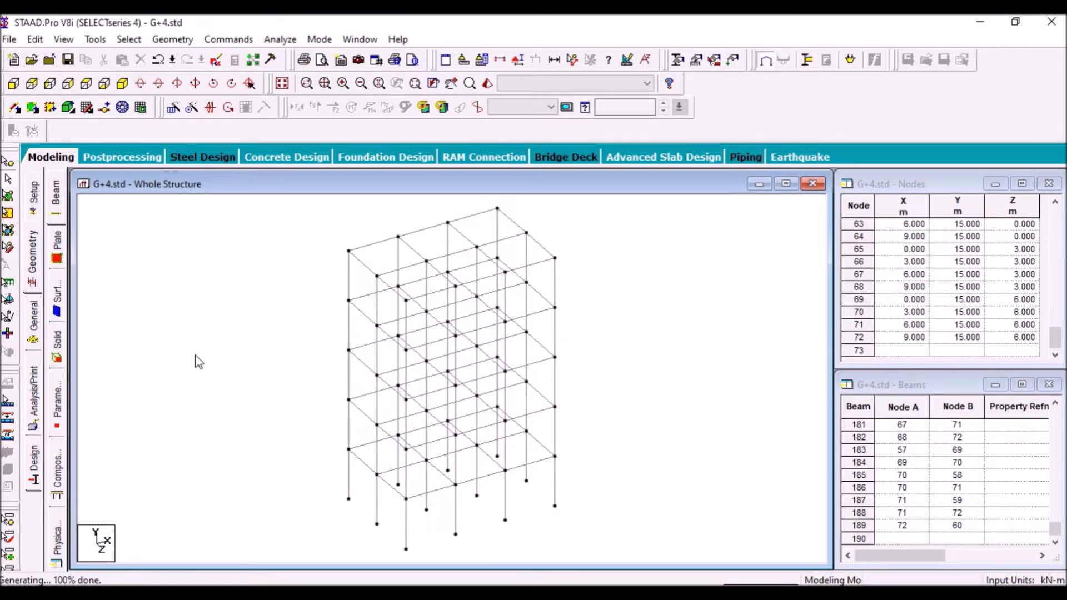
Define and add a rectangular concrete section with YD 0.45 m and ZD 0.30 m
left_click(34, 321)
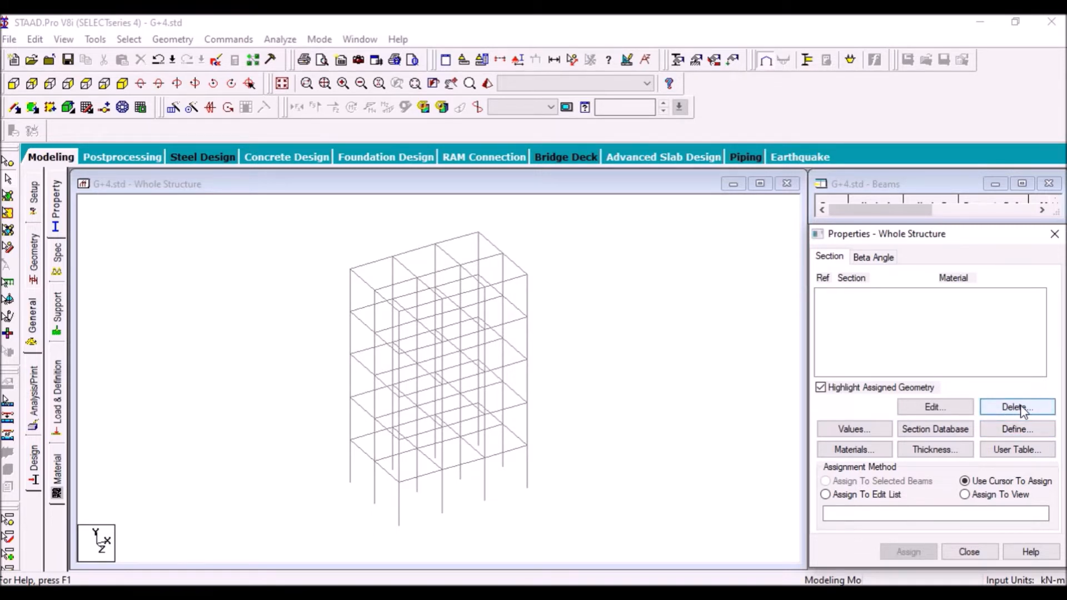
left_click(1008, 430)
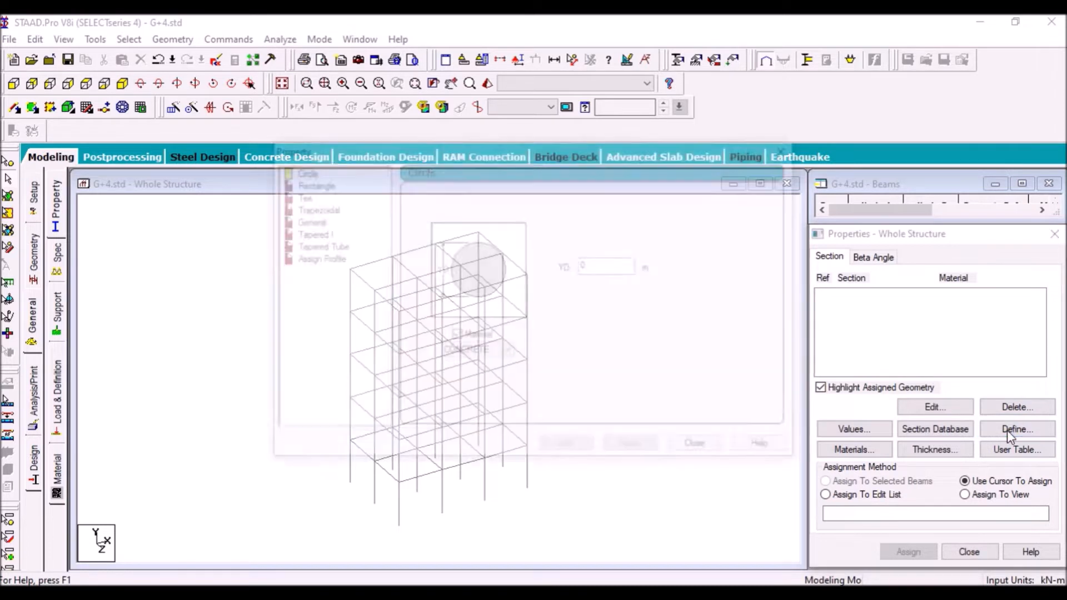
left_click(314, 183)
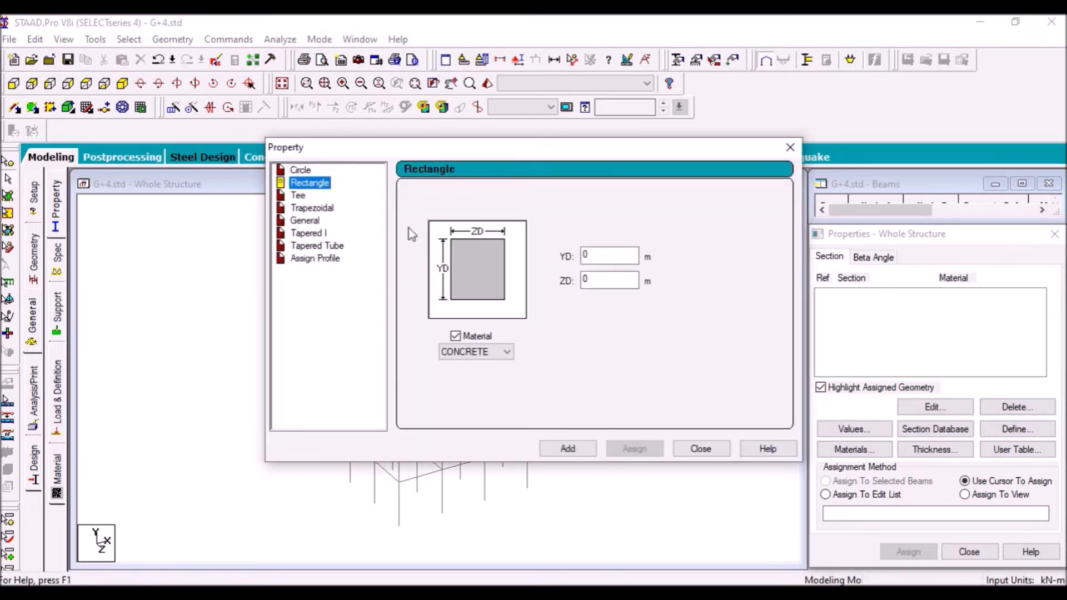
key("Tab")
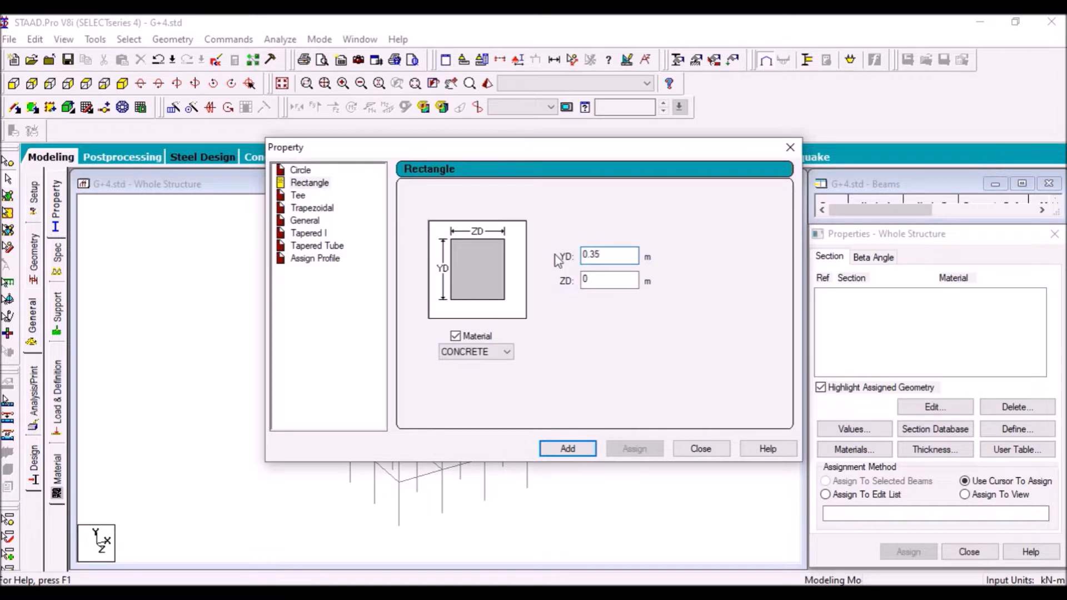
type(".45")
left_click(594, 279)
type(".3")
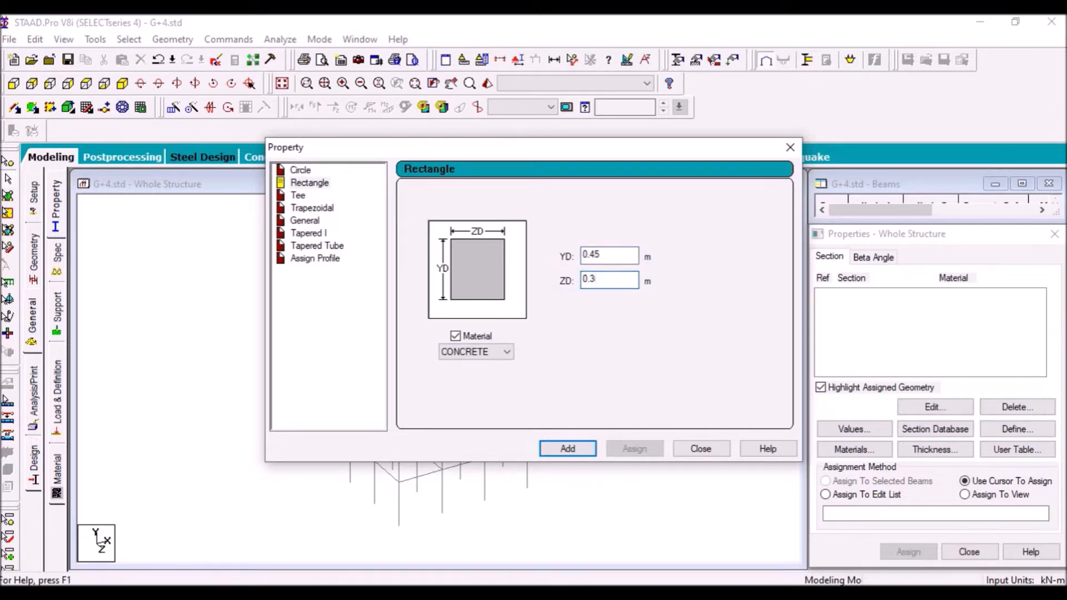
type("0")
left_click(568, 449)
Define and add a second rectangular concrete section with YD 0.30 m and ZD 0.35 m
double_click(582, 254)
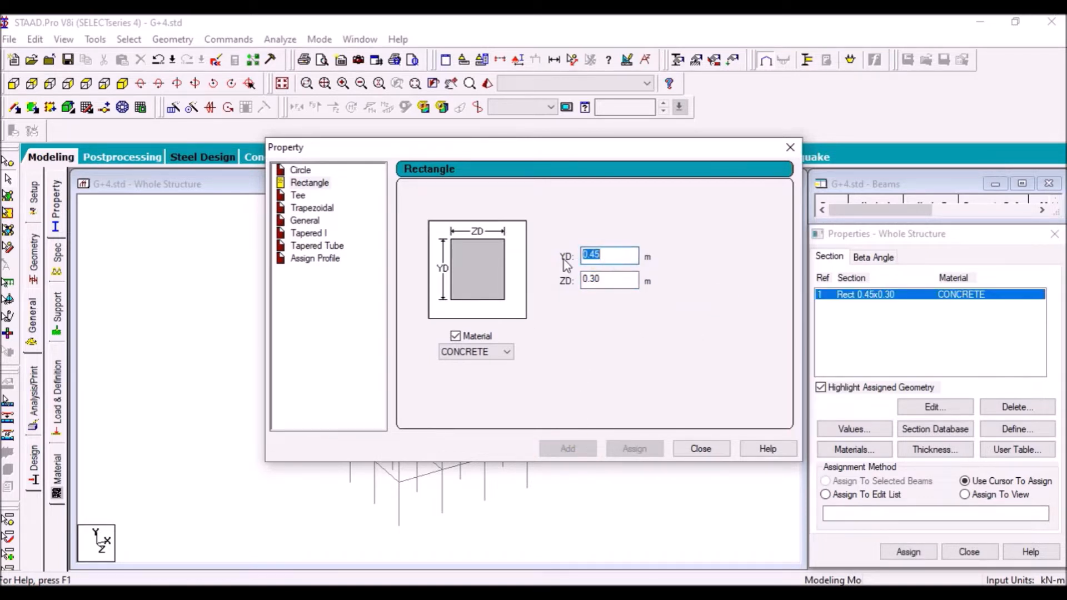
type("0.3")
left_click(627, 286)
key("BackSpace")
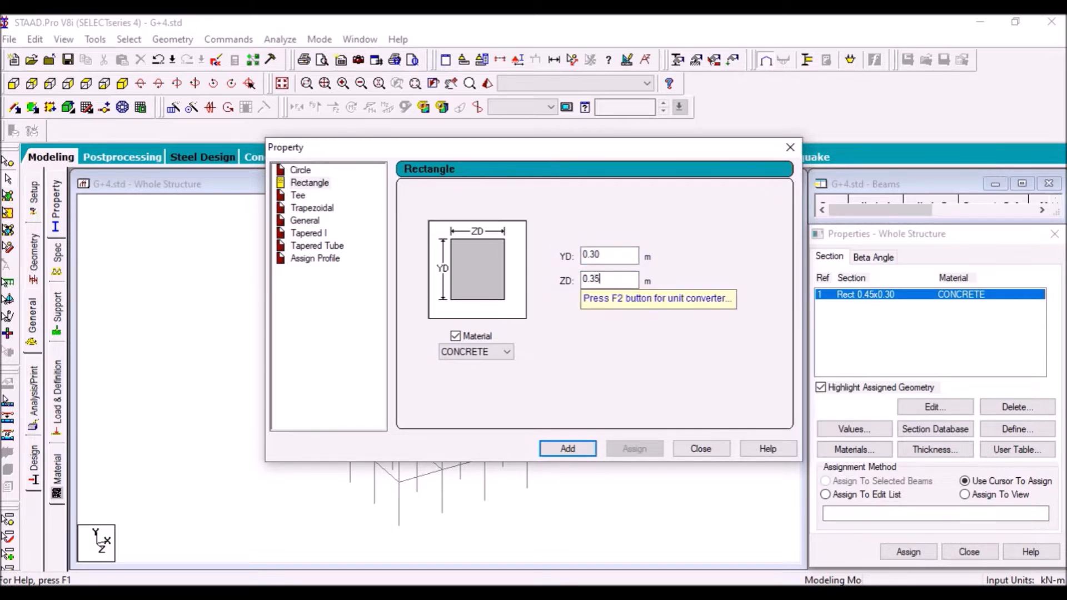
type("5")
left_click(567, 448)
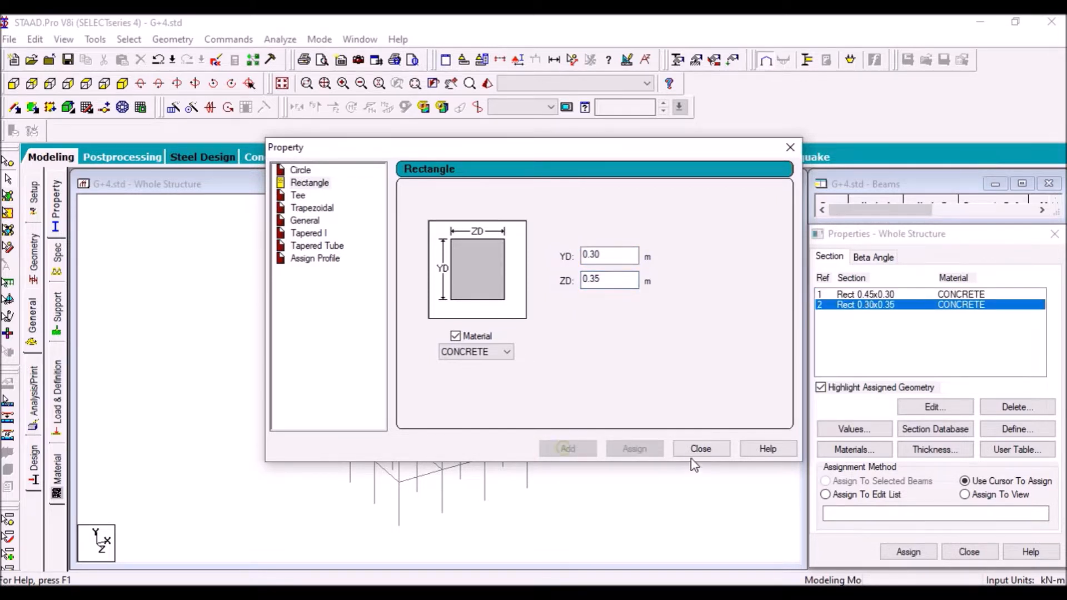
left_click(690, 450)
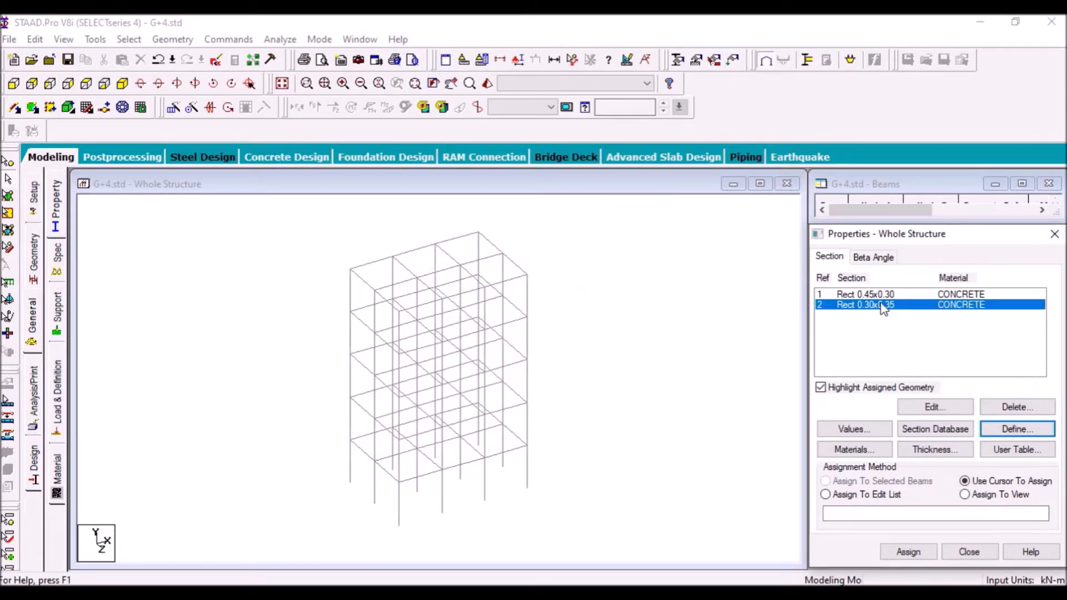
Assign the Rect 0.30x0.35 section to all beams parallel to X and Z
left_click(858, 306)
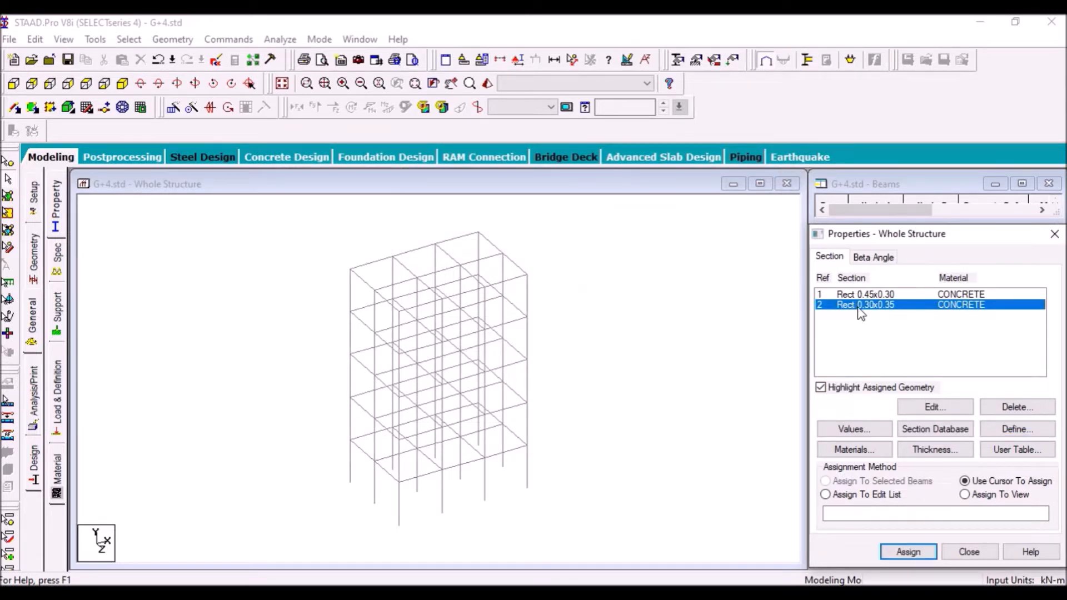
left_click(128, 38)
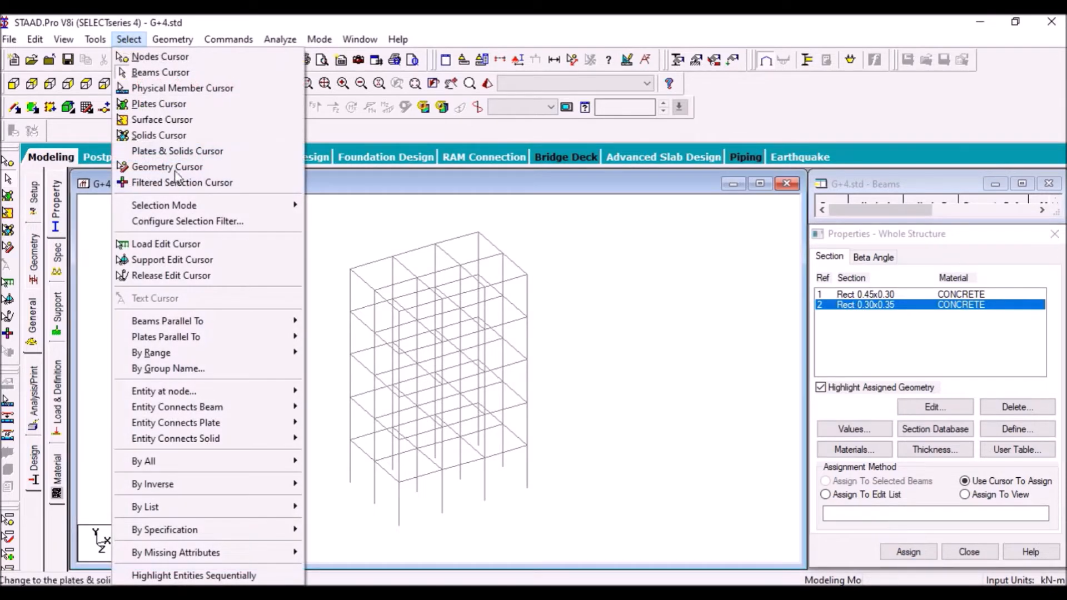
left_click(322, 321)
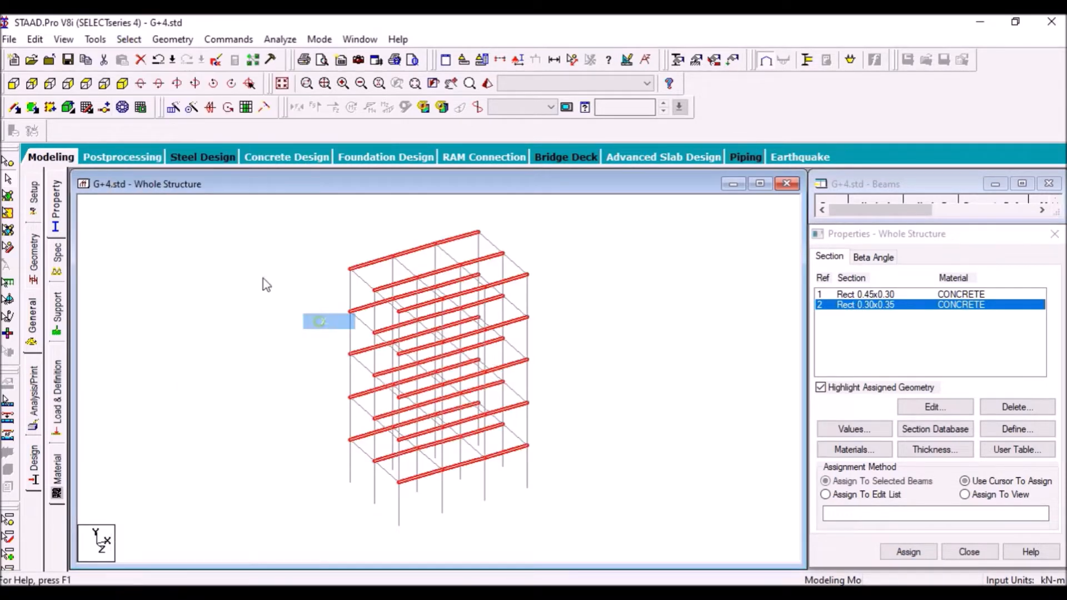
left_click(128, 39)
mouse_move(294, 320)
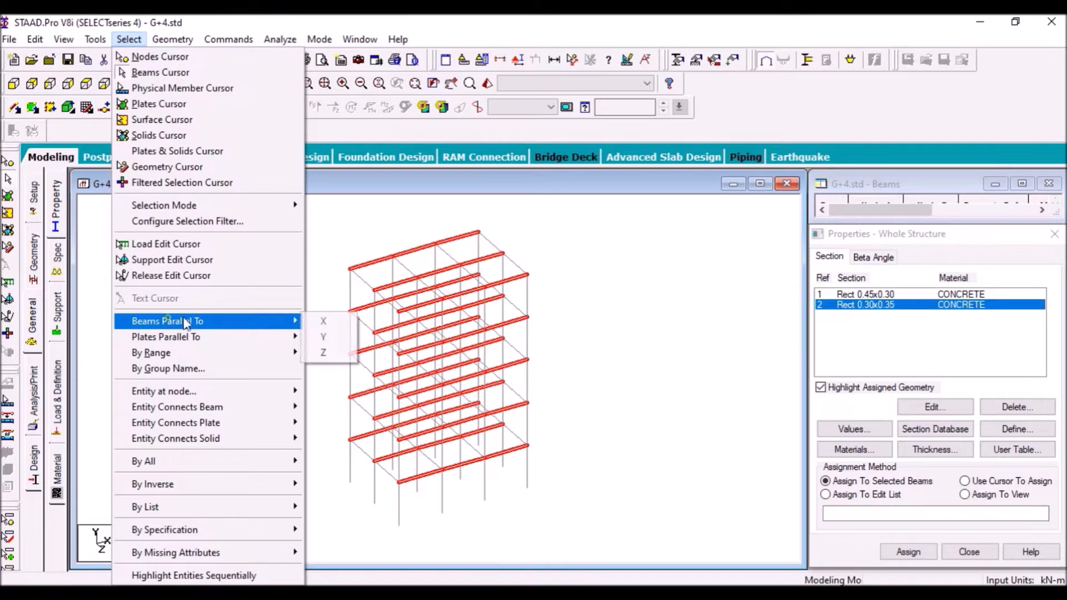
left_click(312, 355)
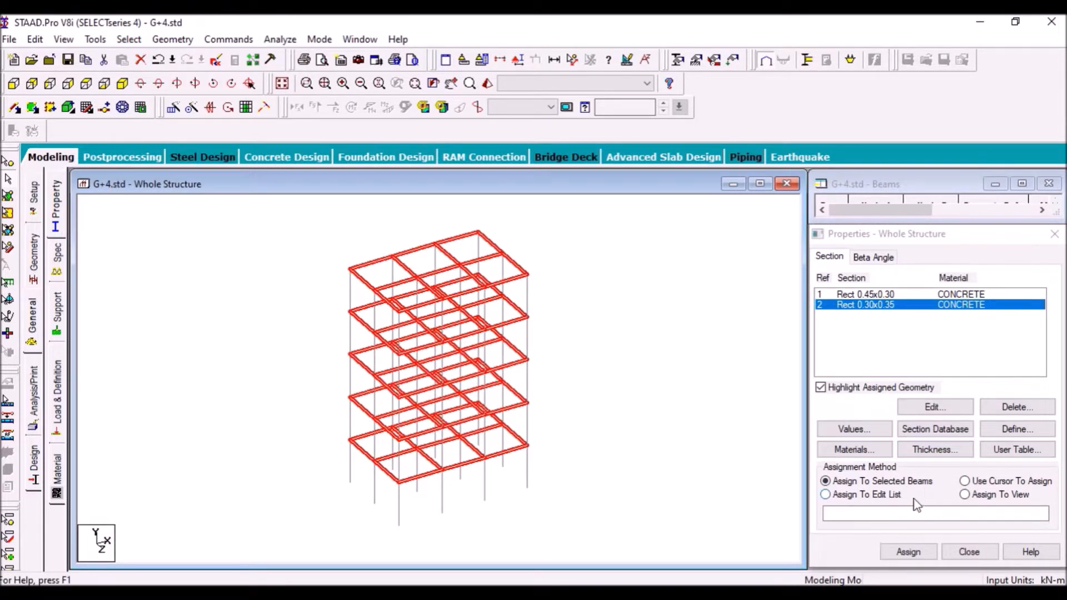
left_click(910, 552)
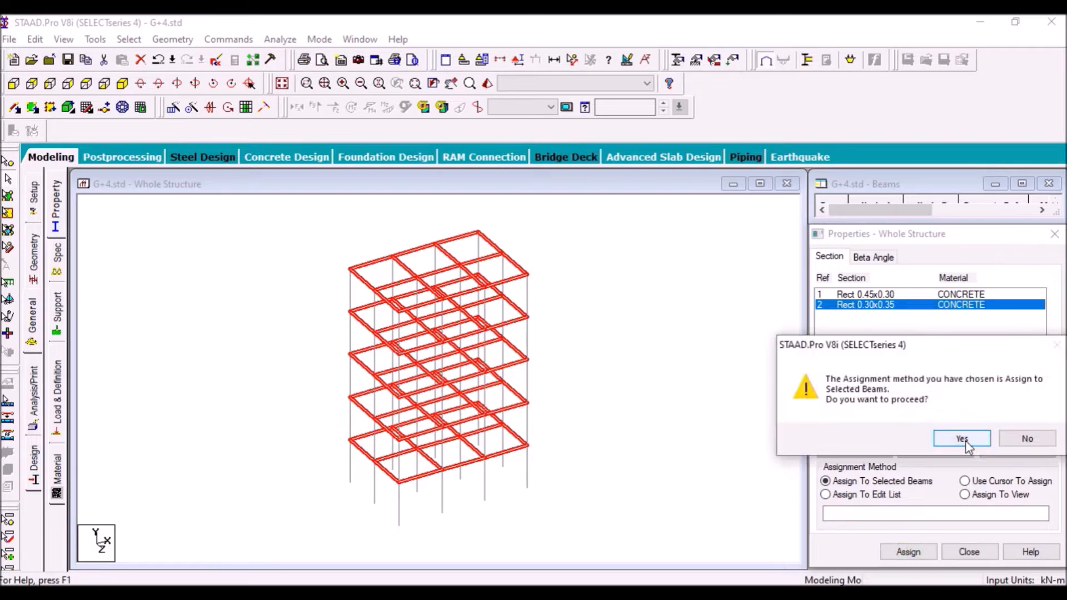
left_click(962, 438)
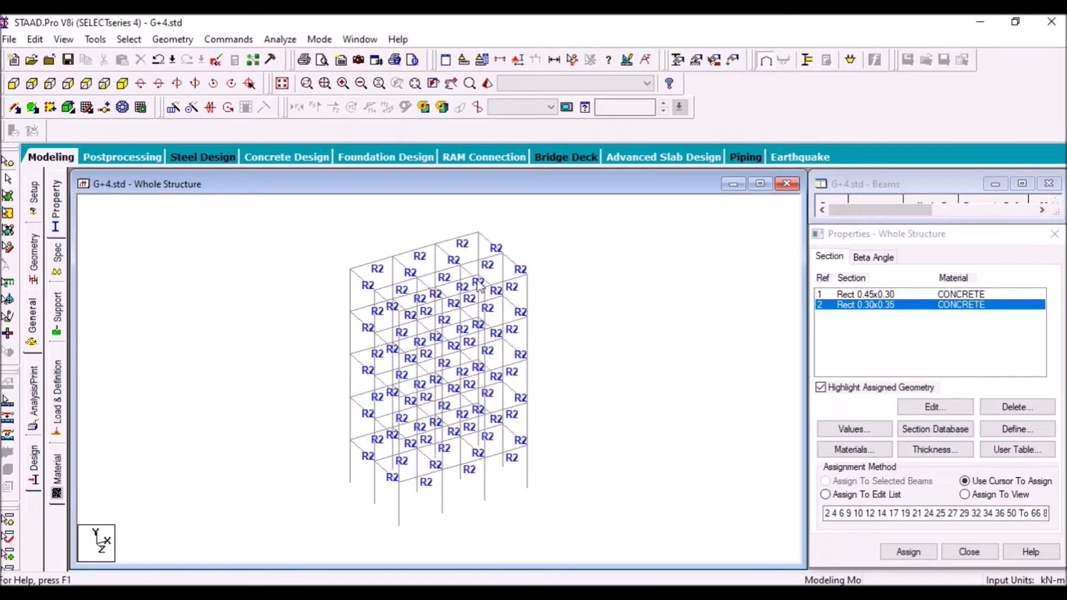
Assign the Rect 0.45x0.30 section to all columns parallel to Y and check the members highlighted for each section
left_click(856, 295)
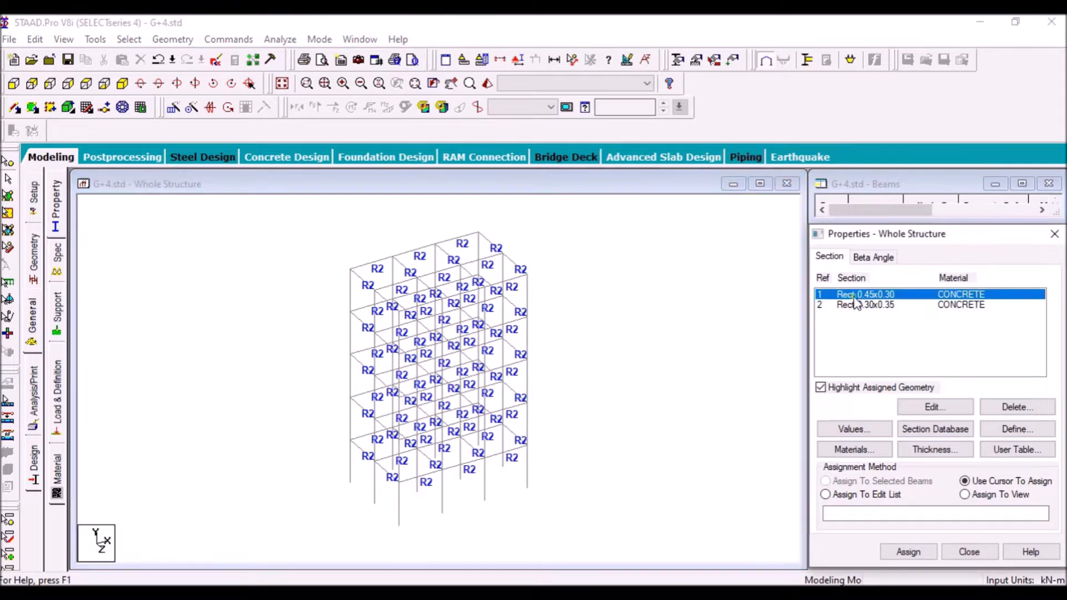
left_click(135, 40)
mouse_move(186, 321)
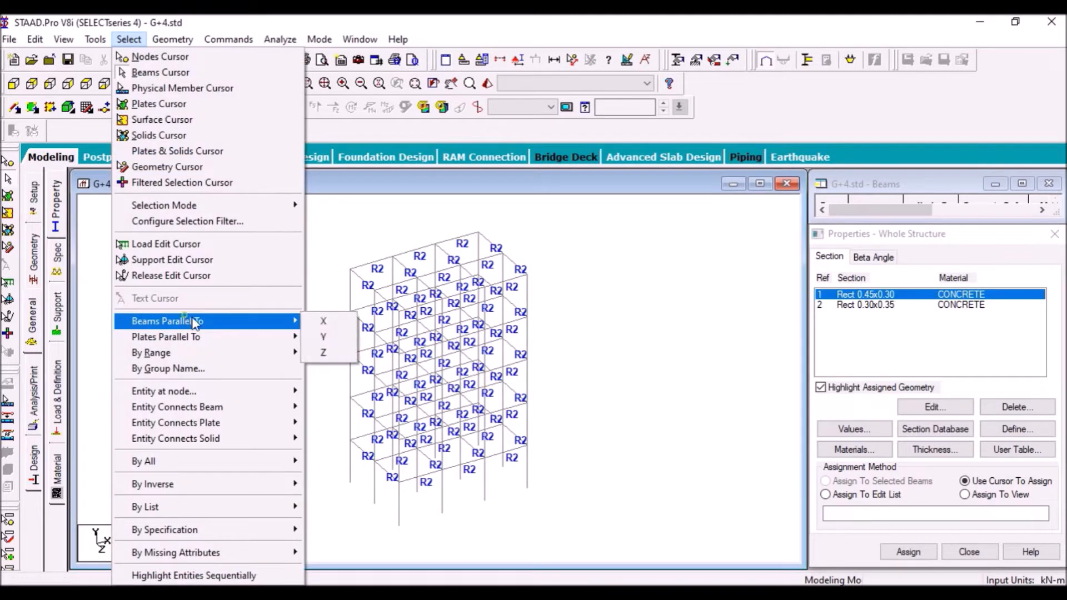
left_click(325, 338)
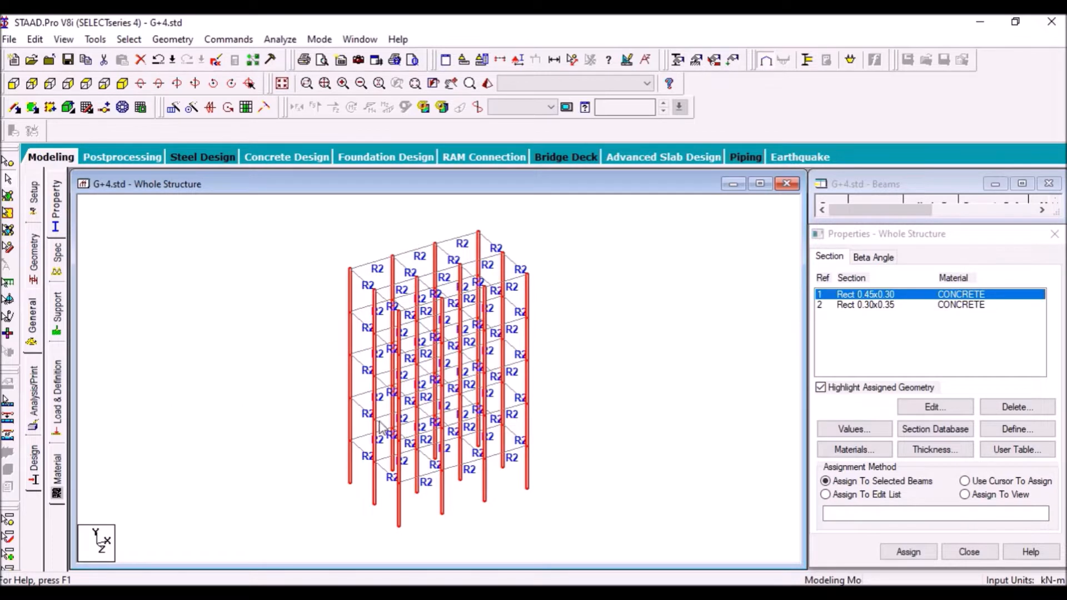
left_click(910, 553)
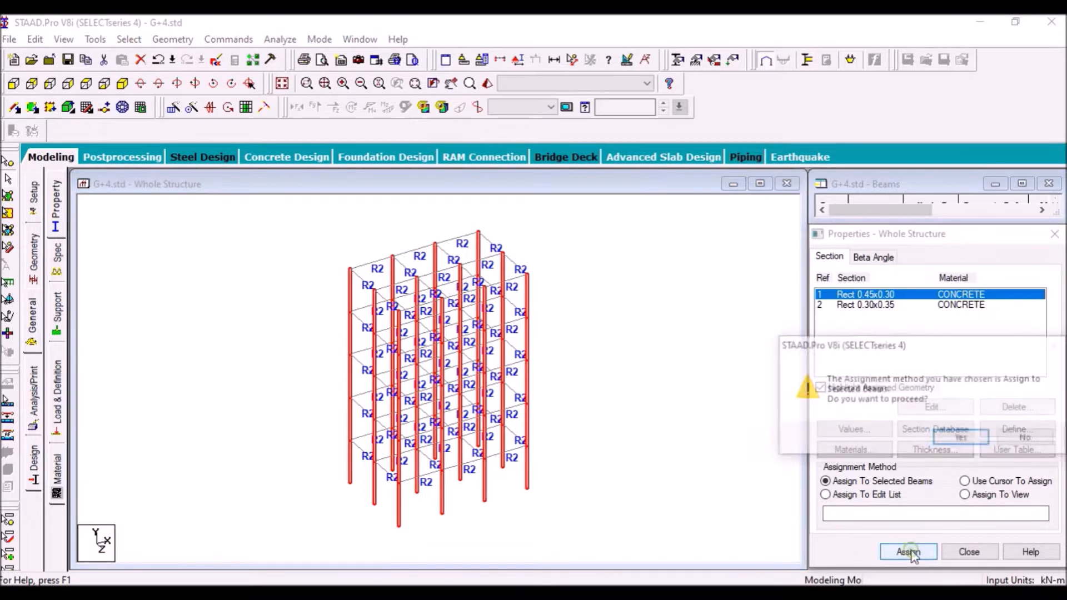
left_click(951, 438)
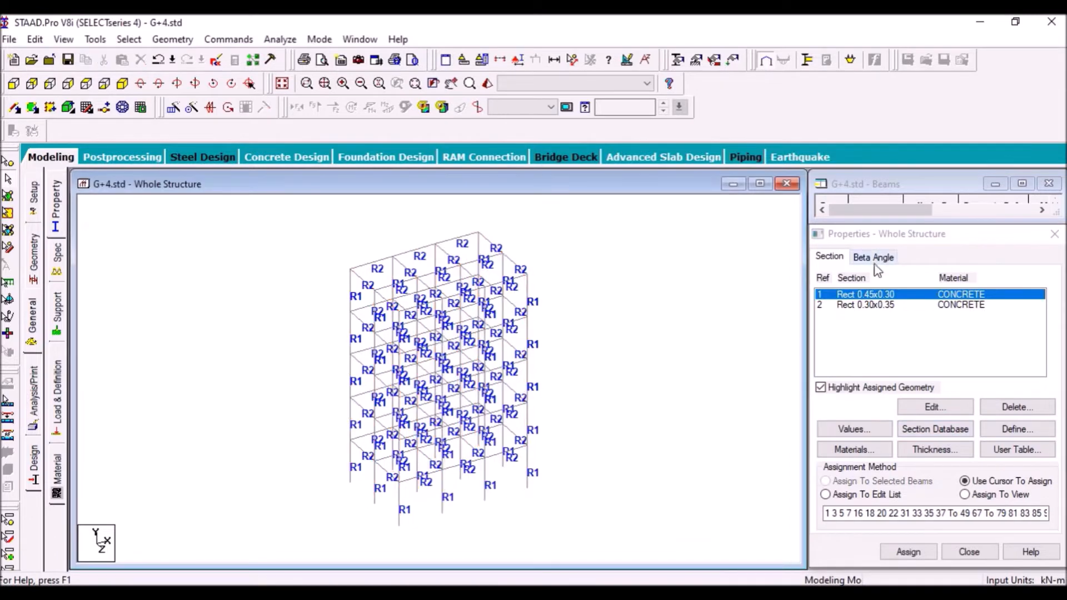
left_click(867, 304)
left_click(867, 296)
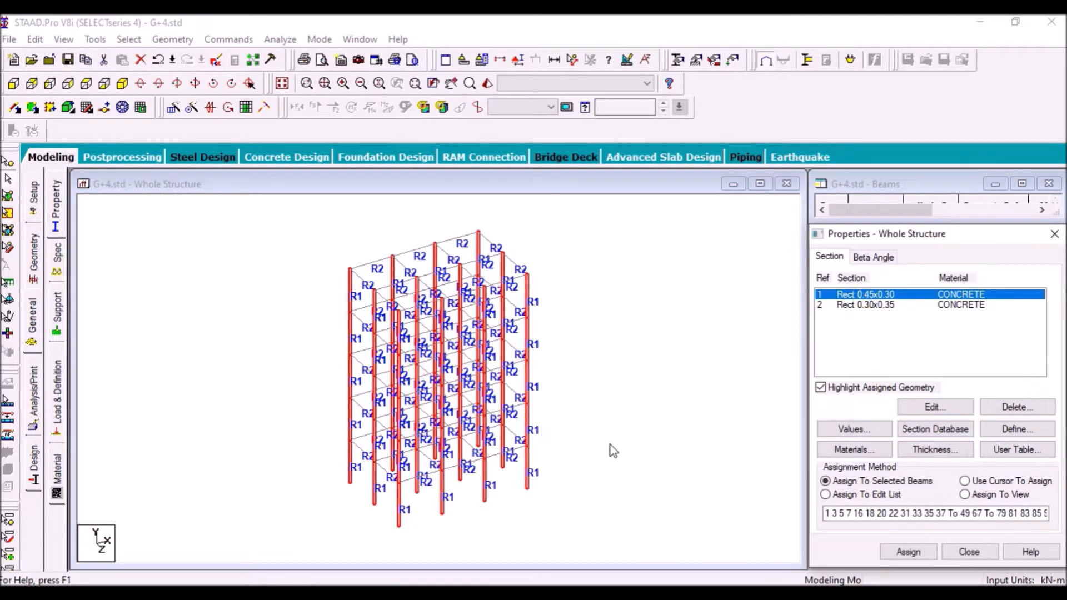
left_click(611, 447)
Create a fixed support restraining all six degrees of freedom
left_click(59, 332)
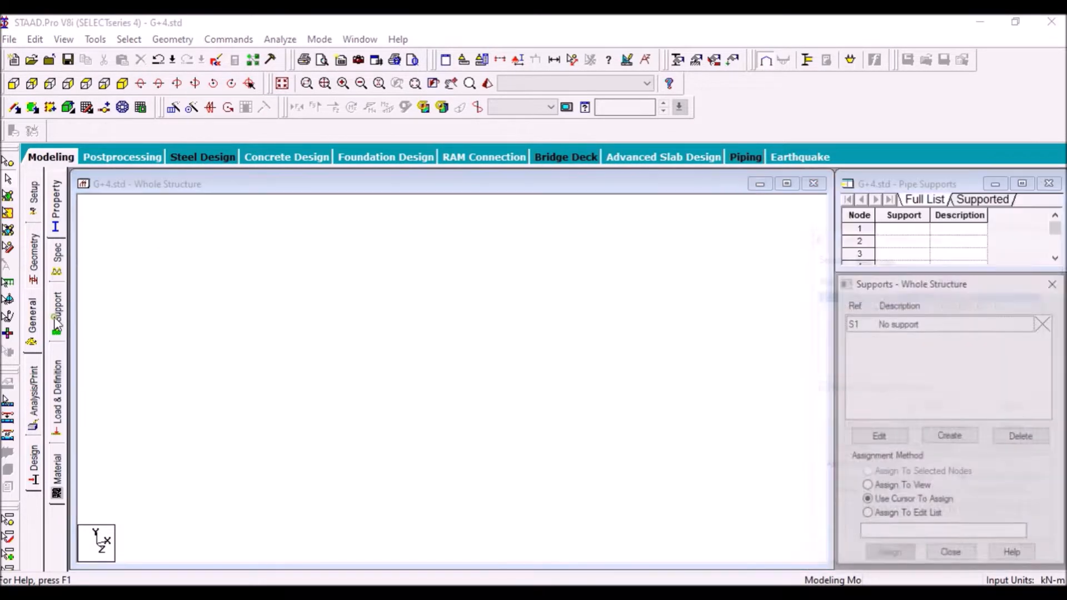
left_click(950, 436)
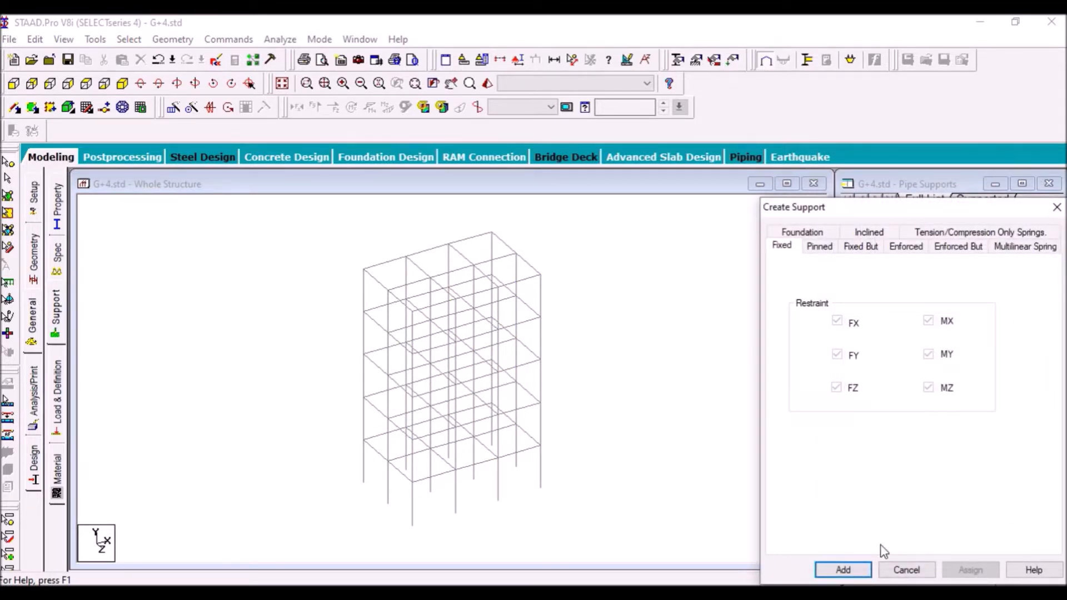
left_click(850, 570)
Assign the fixed support to all the base nodes at the bottom of the ground-storey columns
left_click(900, 340)
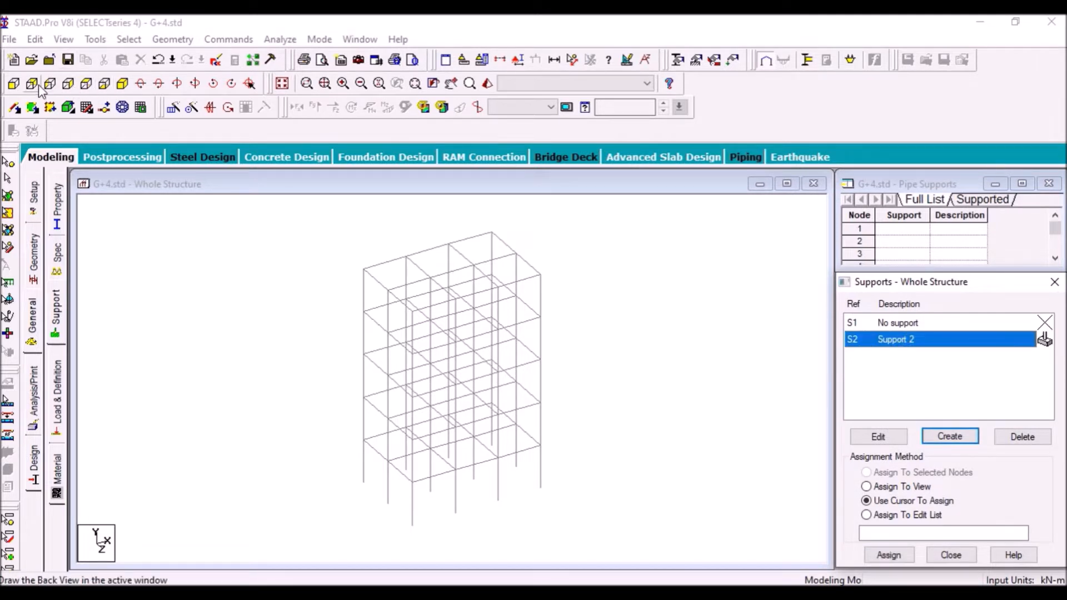
left_click(13, 84)
left_click_drag(307, 469, 578, 547)
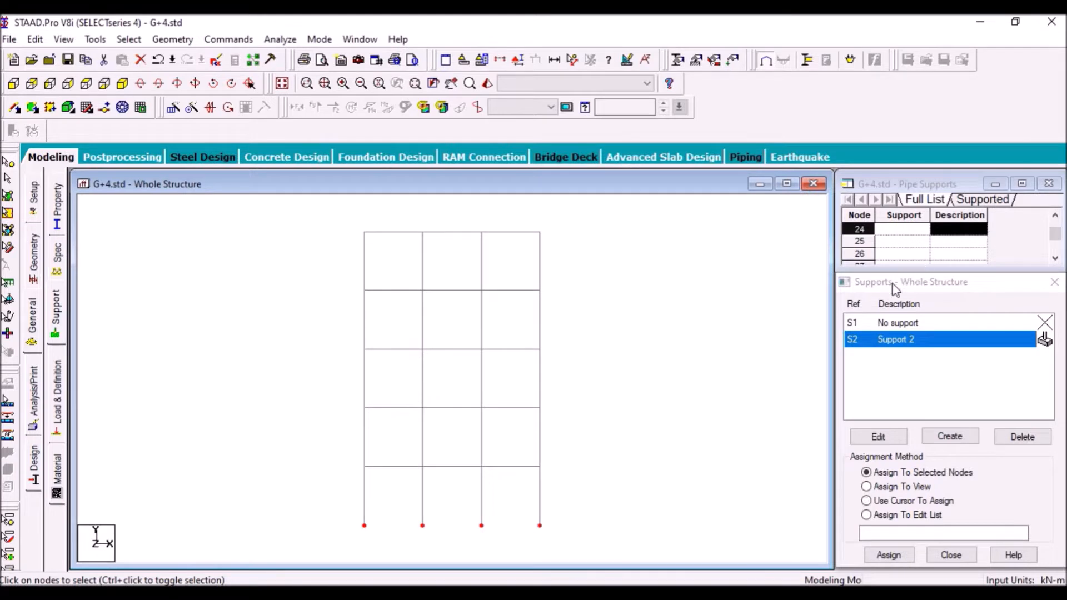
left_click(122, 84)
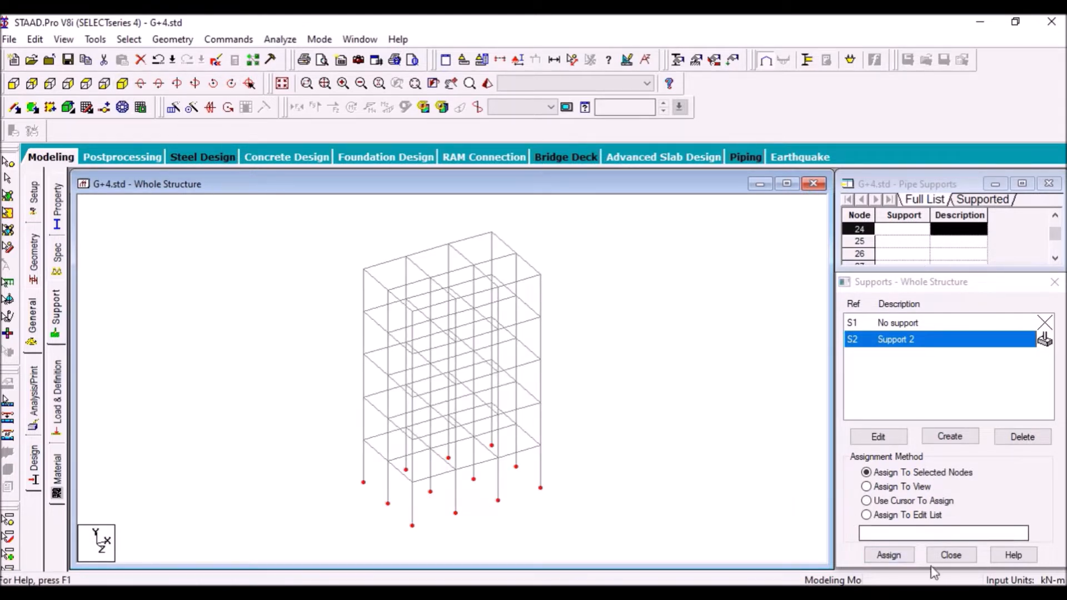
left_click(905, 553)
left_click(957, 462)
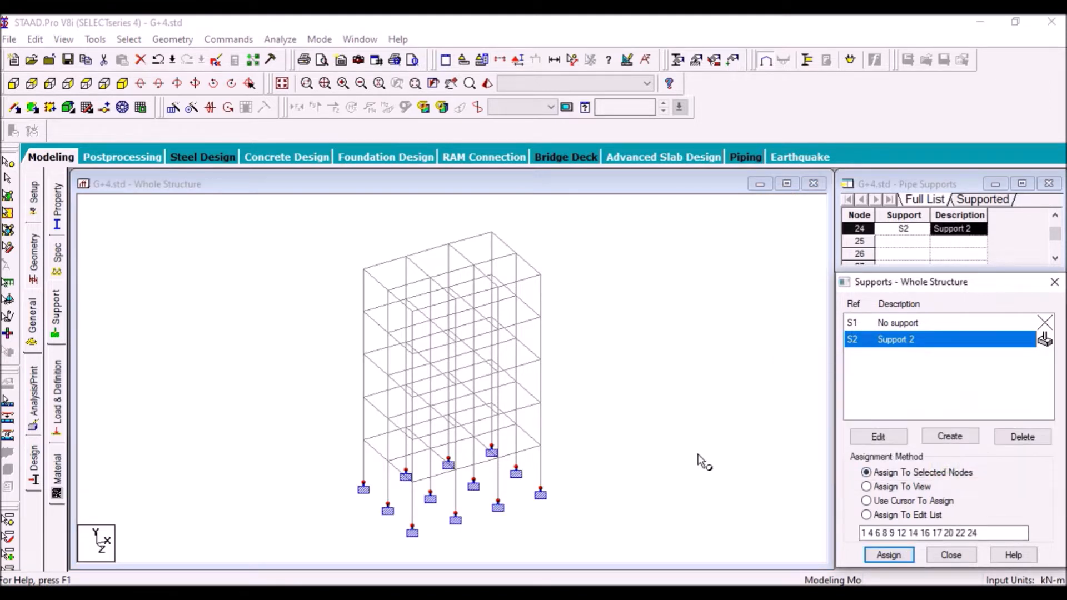
left_click(670, 458)
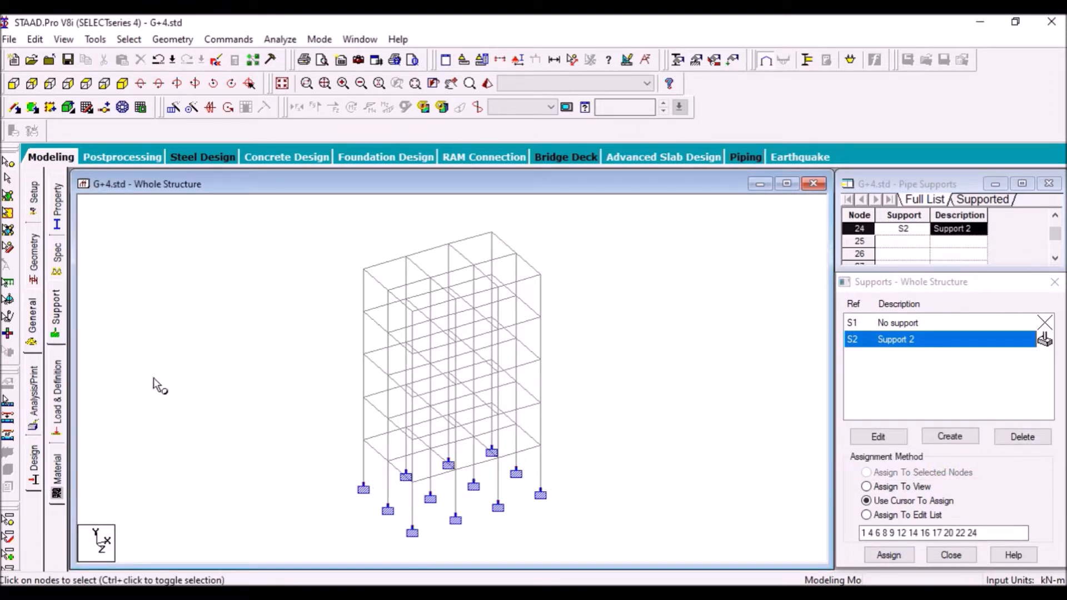
Add primary load case 1 with loading type Dead and the title Dead
left_click(58, 396)
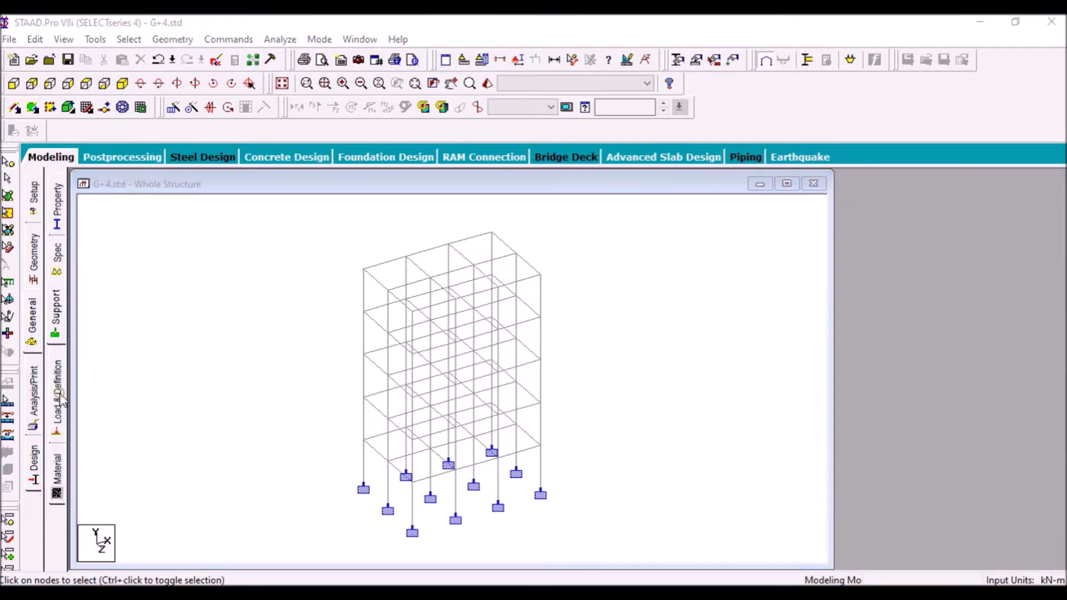
left_click(910, 213)
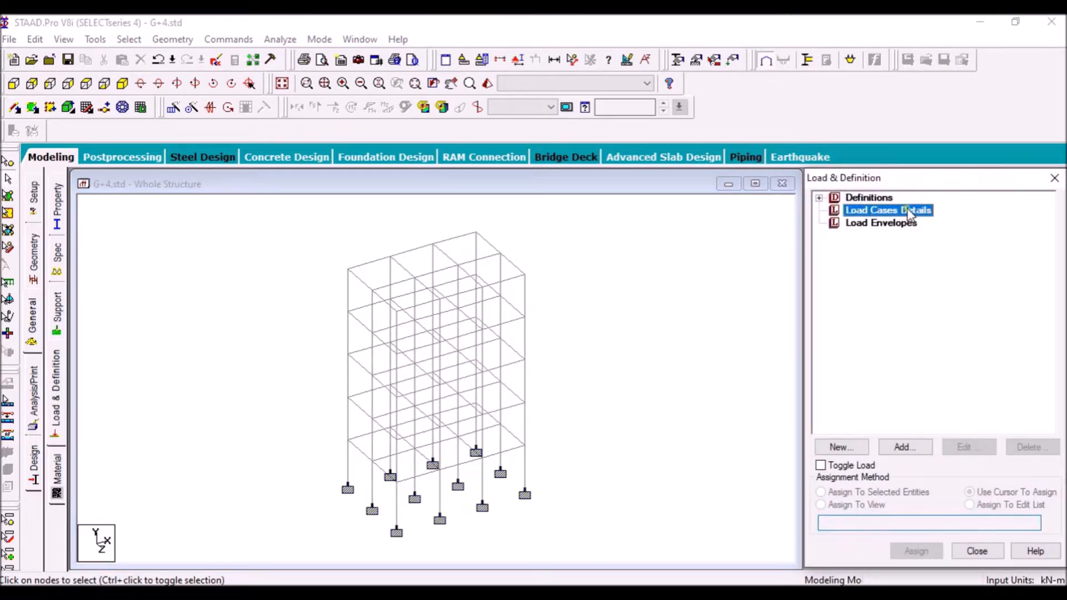
left_click(905, 447)
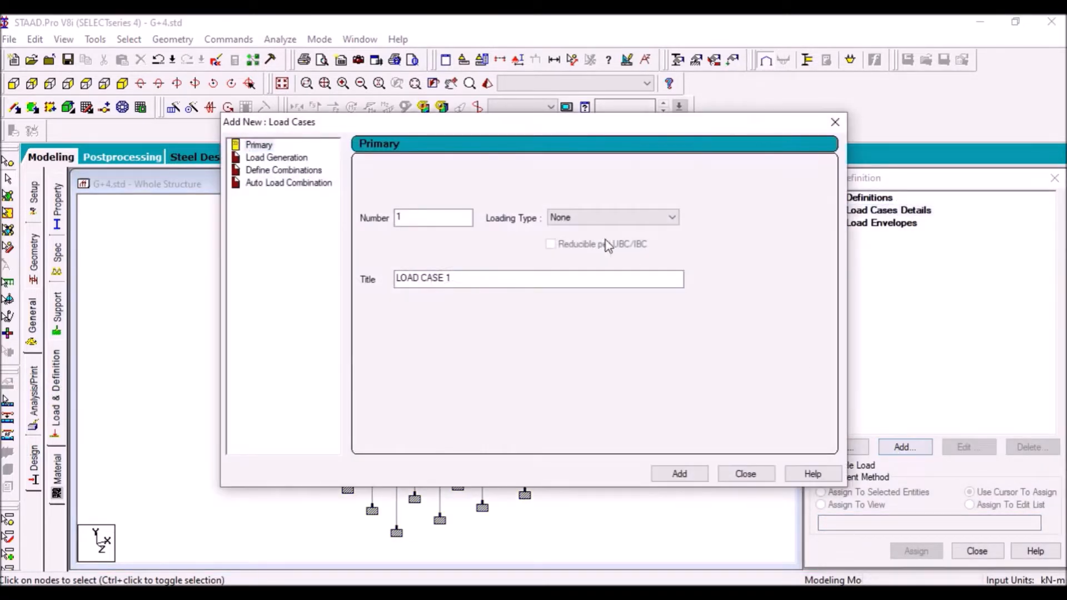
left_click(589, 218)
left_click(560, 231)
left_click_drag(477, 276, 304, 269)
type("Dead")
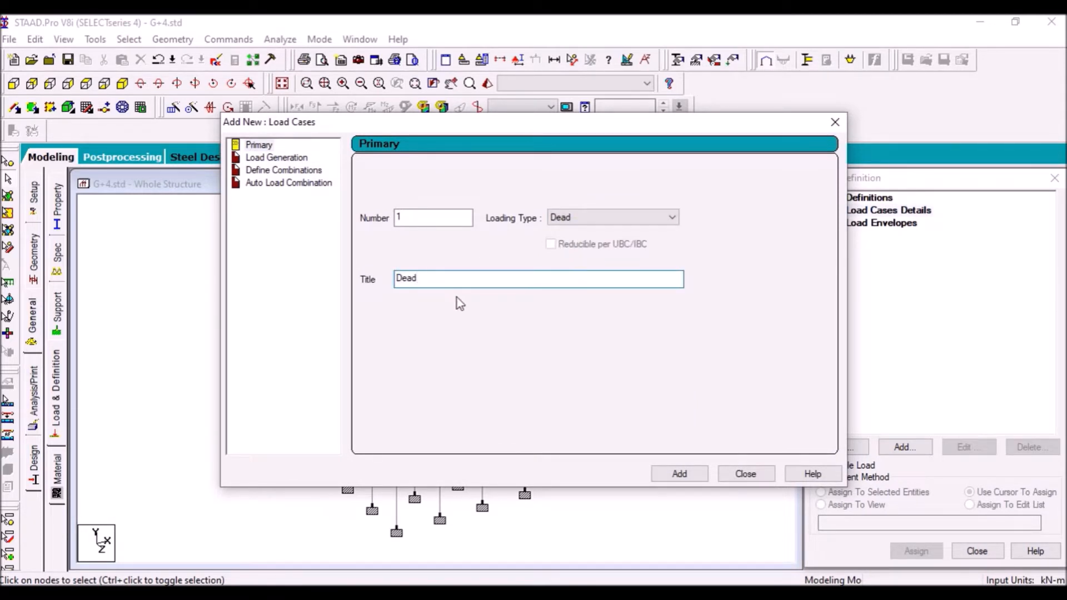
left_click(675, 471)
Add primary load case 2 with loading type Live and the title Live
left_click(578, 218)
left_click(583, 243)
left_click_drag(476, 276, 295, 274)
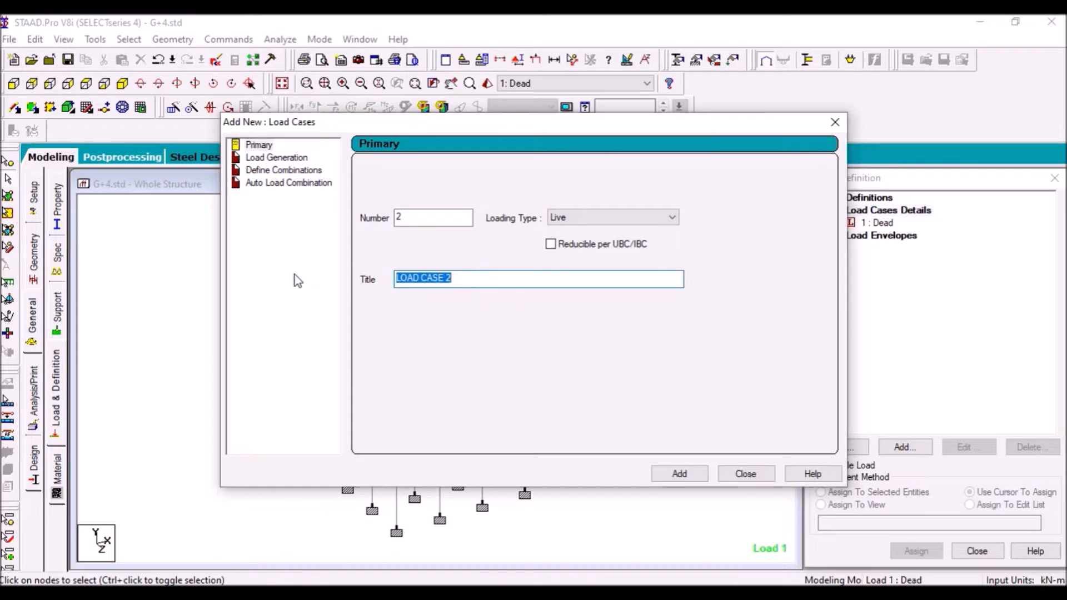
type("Live")
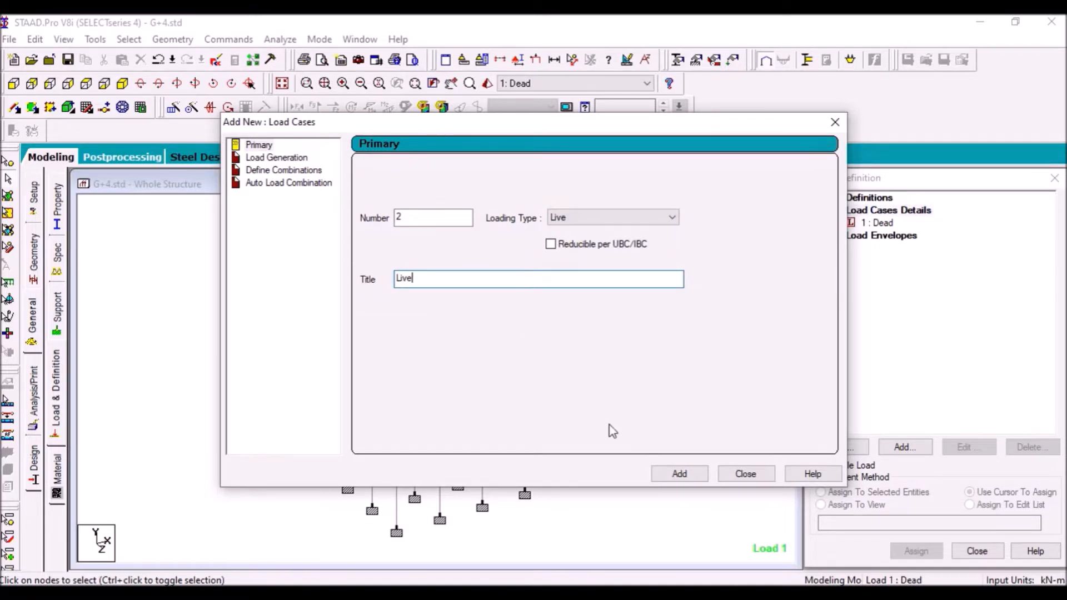
left_click(679, 473)
left_click(764, 475)
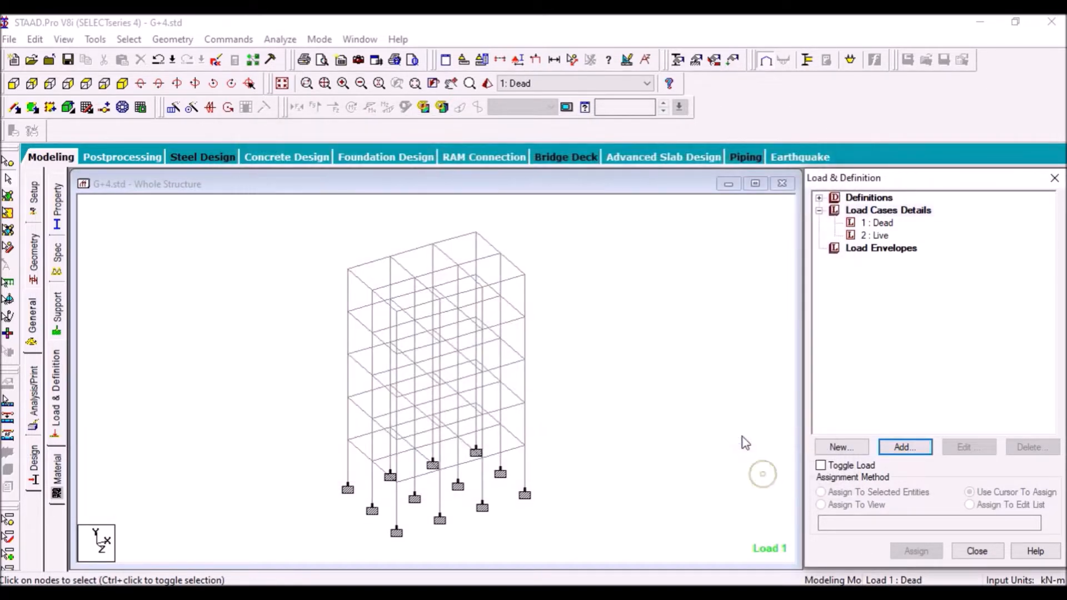
Add a selfweight load in the Y direction with factor -1 to the Dead load case
left_click(885, 221)
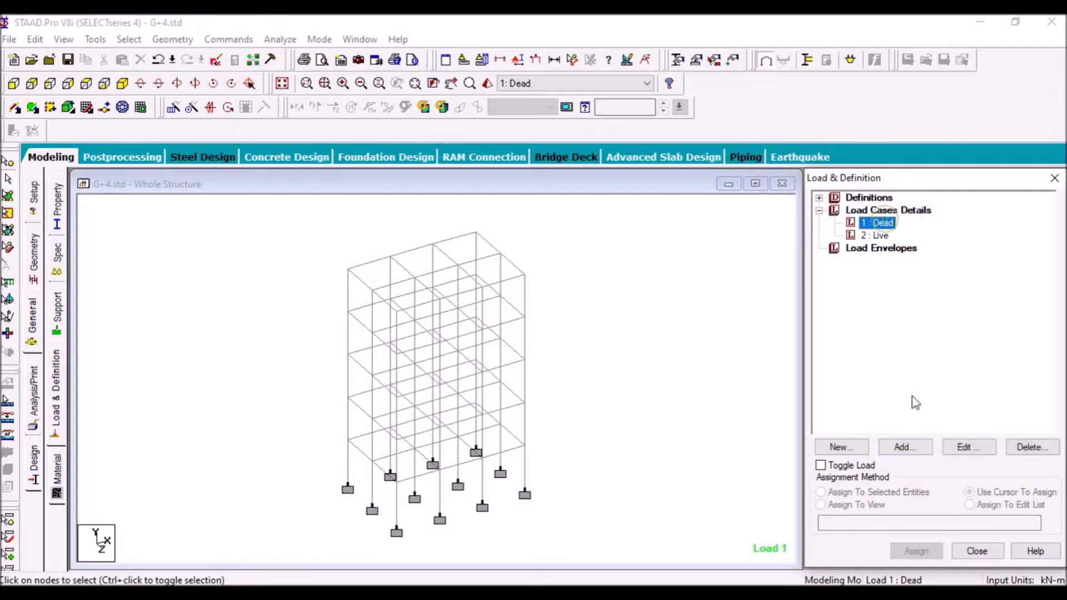
left_click(905, 450)
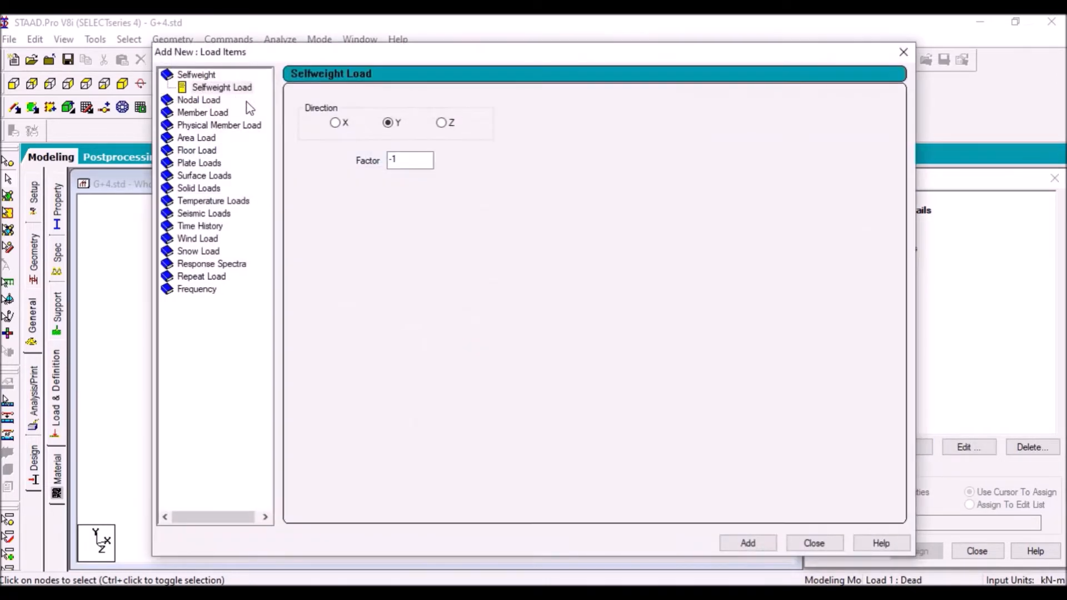
left_click(194, 89)
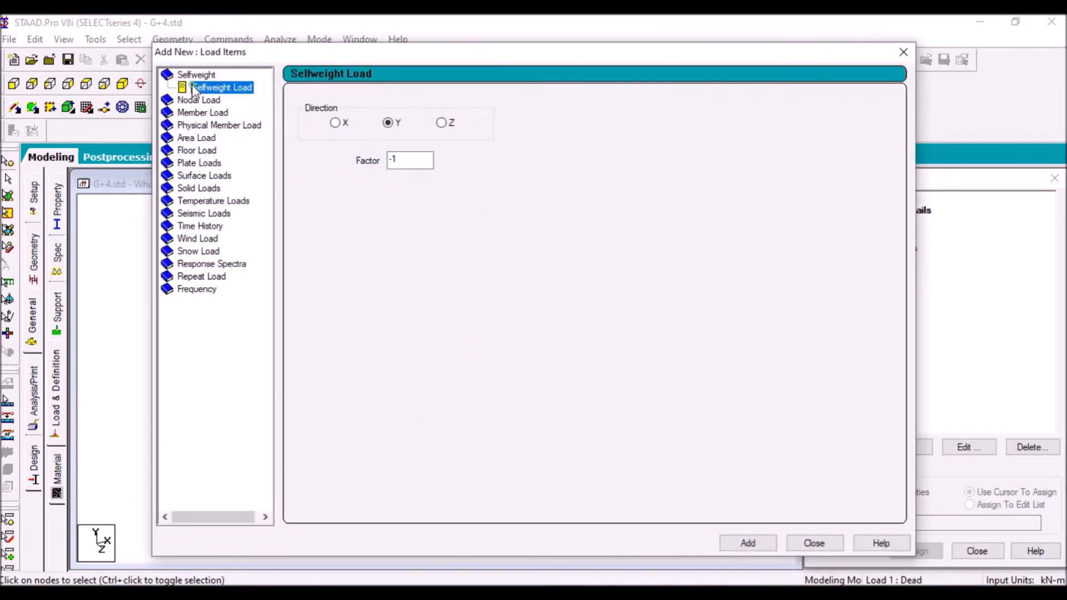
left_click(748, 543)
left_click(813, 543)
Add a selfweight load in the Y direction with factor -1 to the Live load case
left_click(878, 248)
left_click(904, 447)
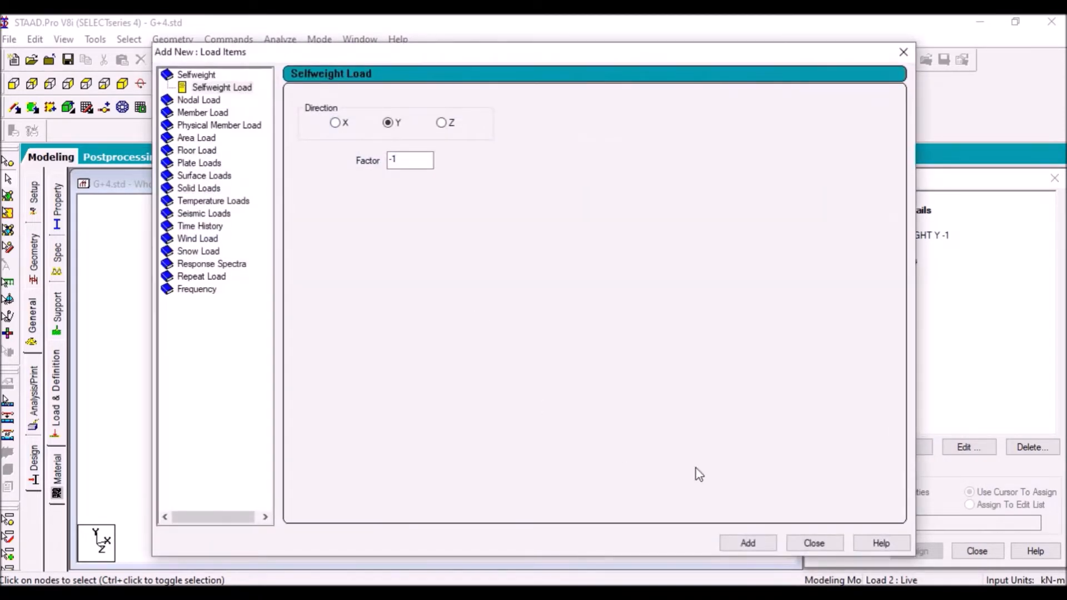
left_click(747, 542)
left_click(813, 542)
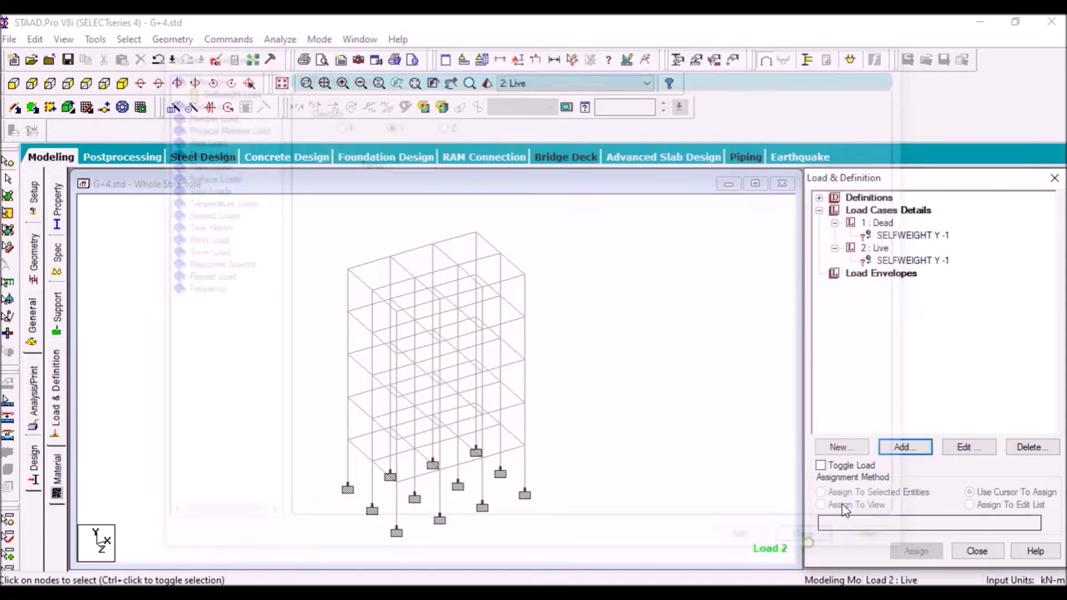
Assign the Dead load case's selfweight to all members in the view
left_click(883, 236)
left_click(874, 506)
left_click(915, 551)
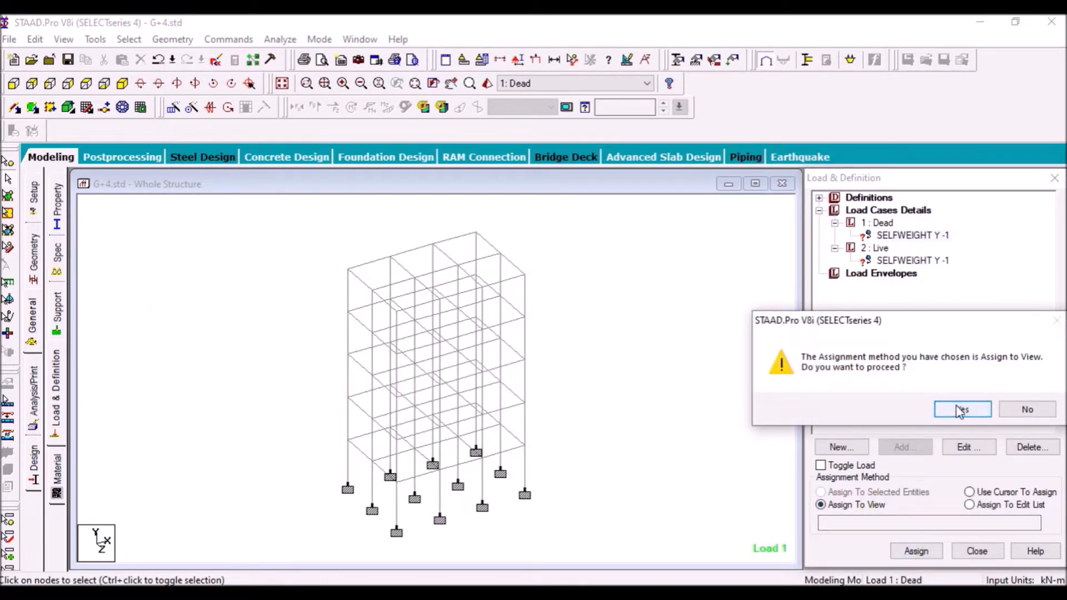
left_click(888, 407)
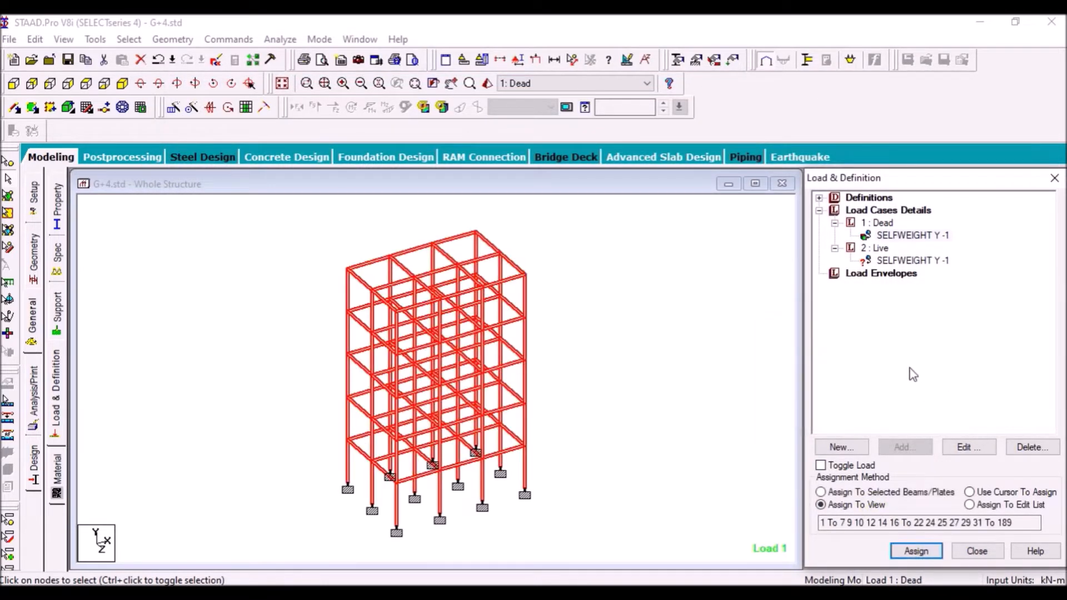
Assign the Live load case's selfweight to all members in the view
left_click(909, 259)
left_click(916, 551)
left_click(946, 407)
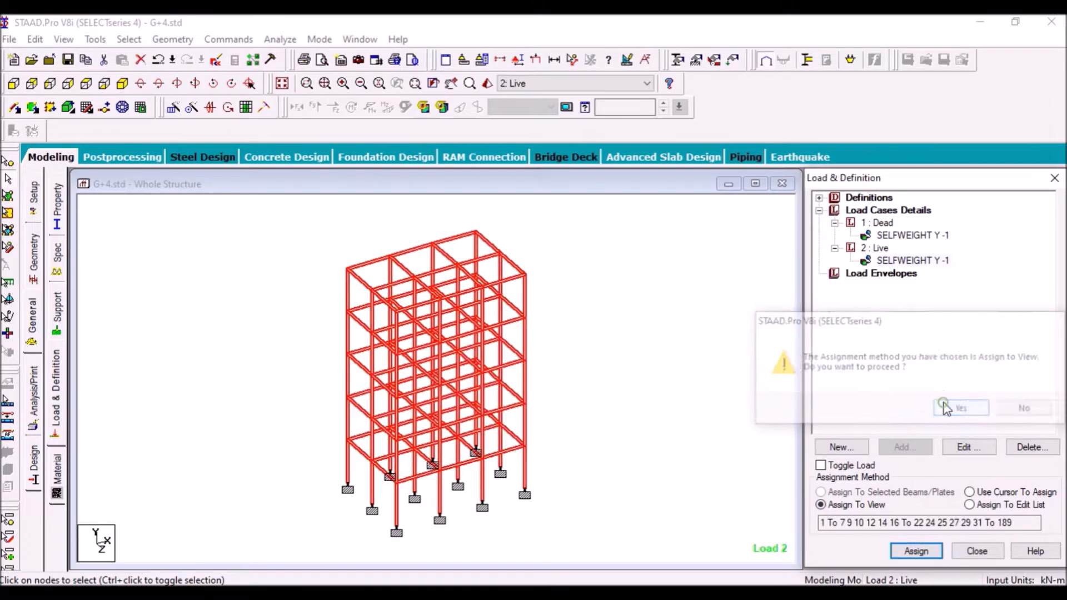
Generate automatic load combinations with the Indian Code and the Genral_Structures category, and add them to the load cases
left_click(880, 213)
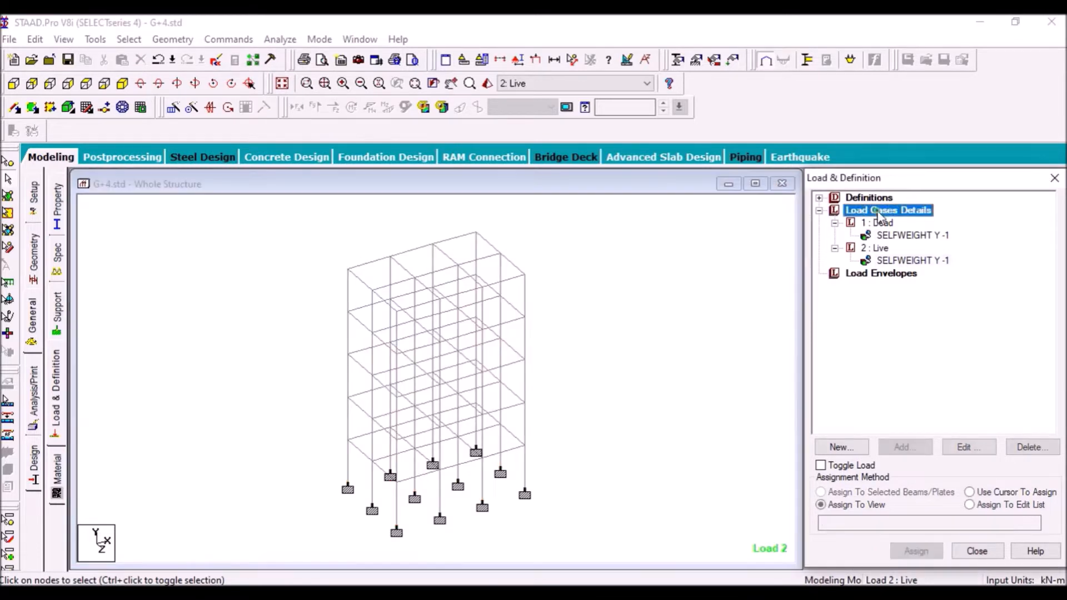
left_click(903, 448)
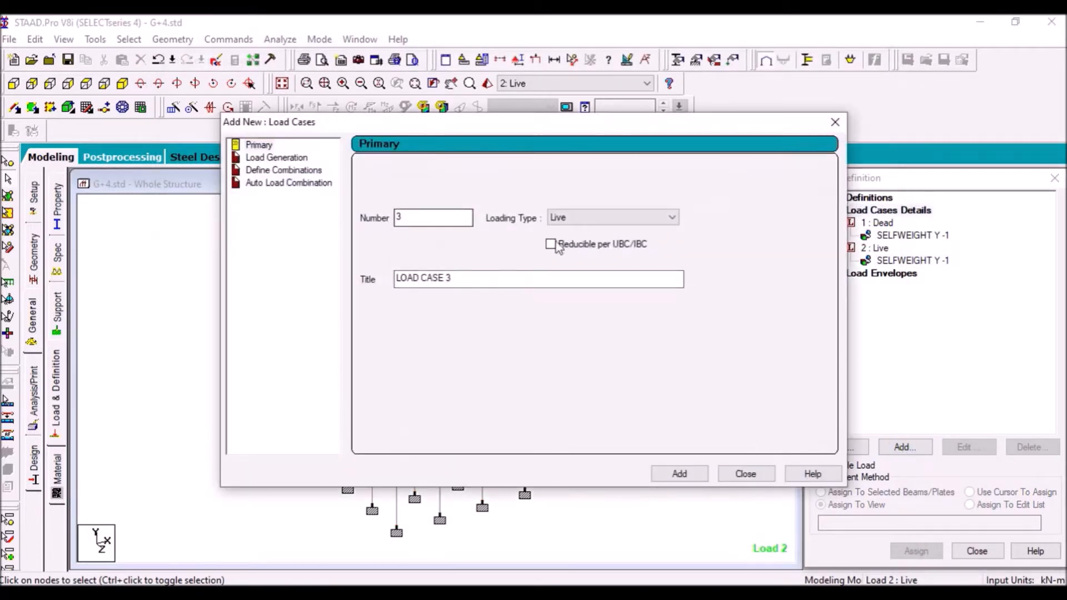
left_click(823, 125)
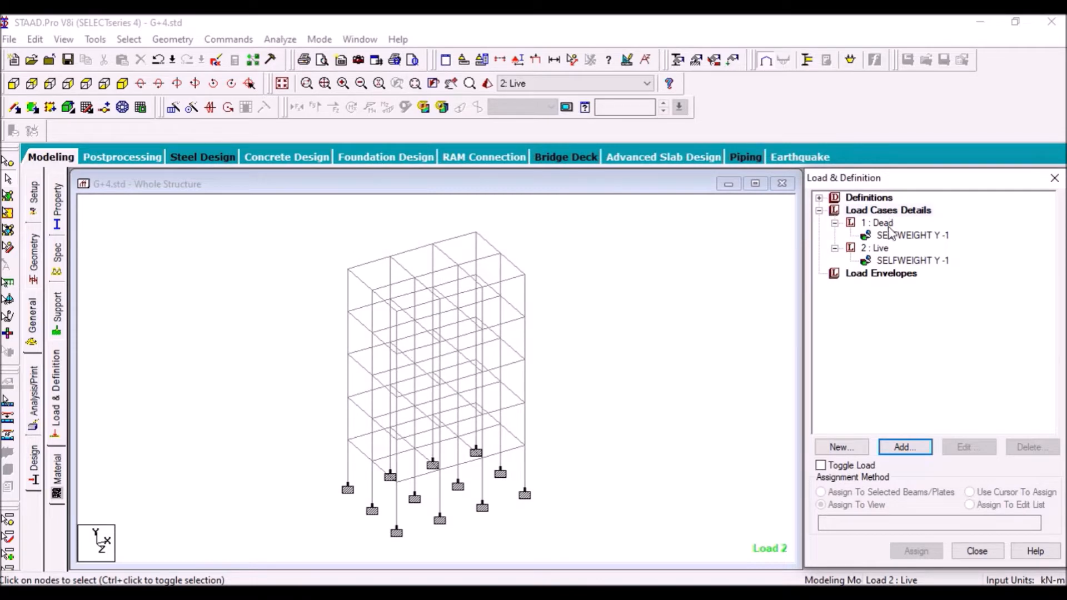
left_click(911, 454)
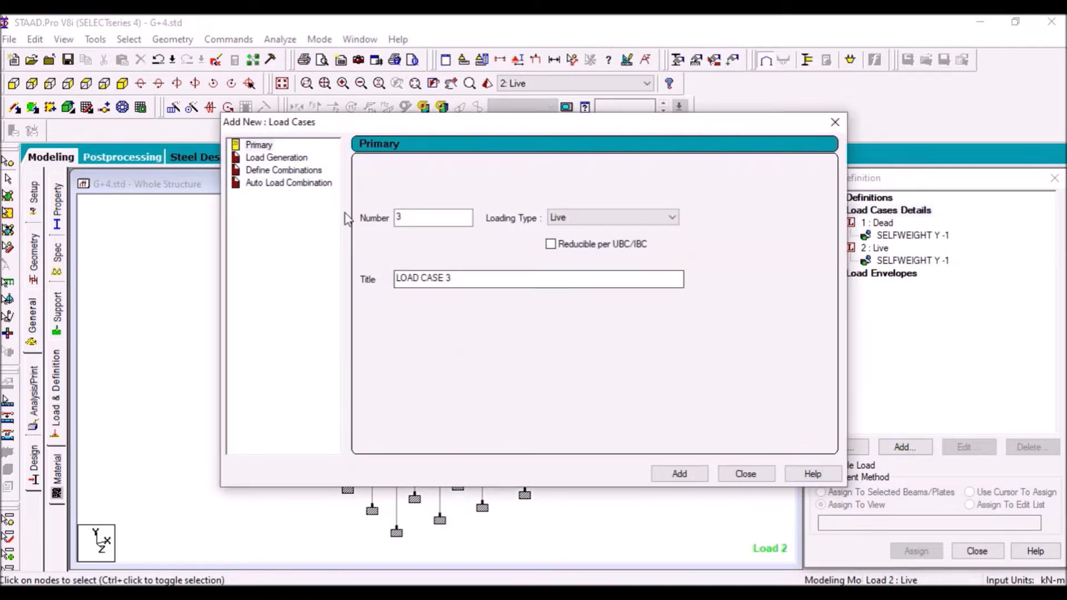
left_click(281, 184)
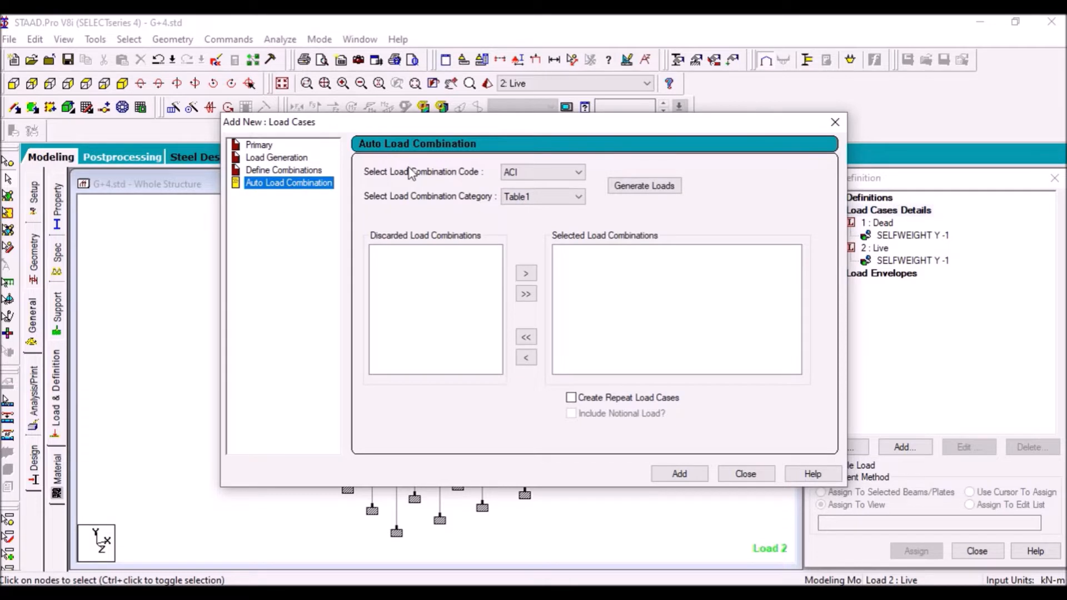
left_click(514, 176)
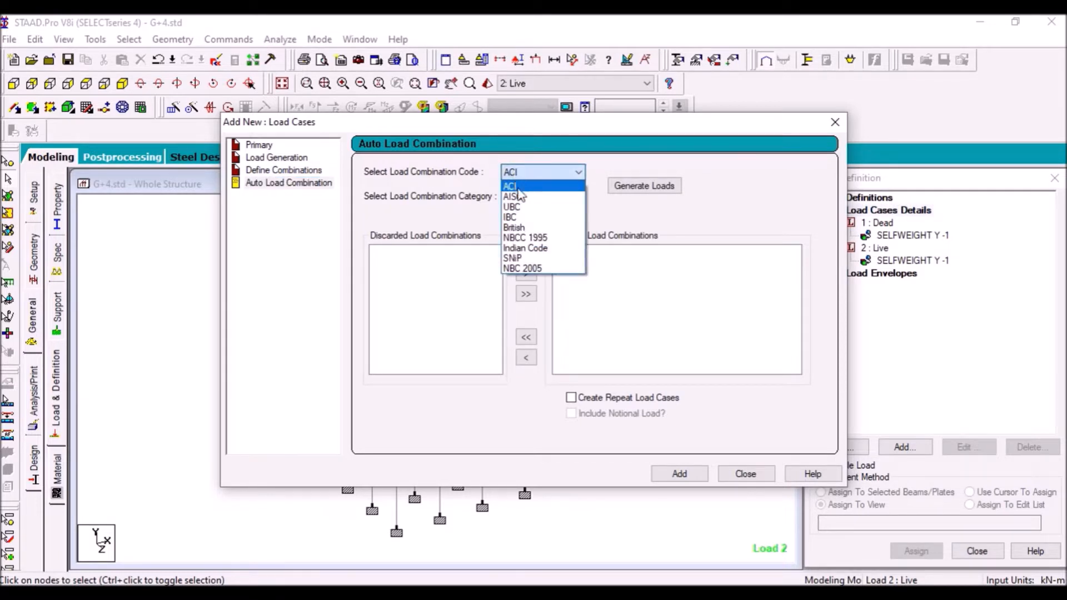
left_click(535, 249)
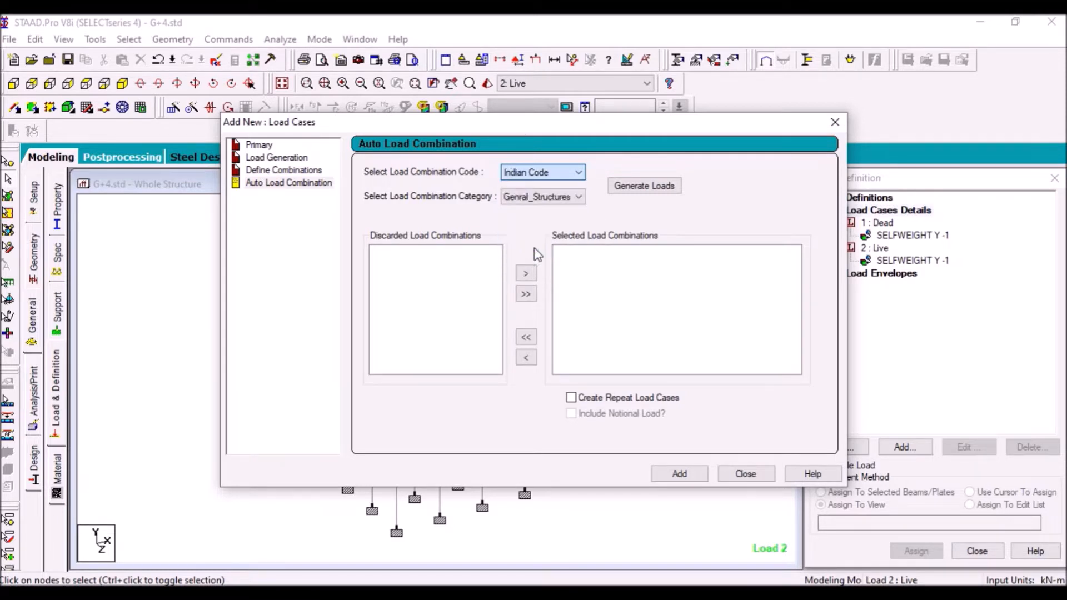
left_click(529, 200)
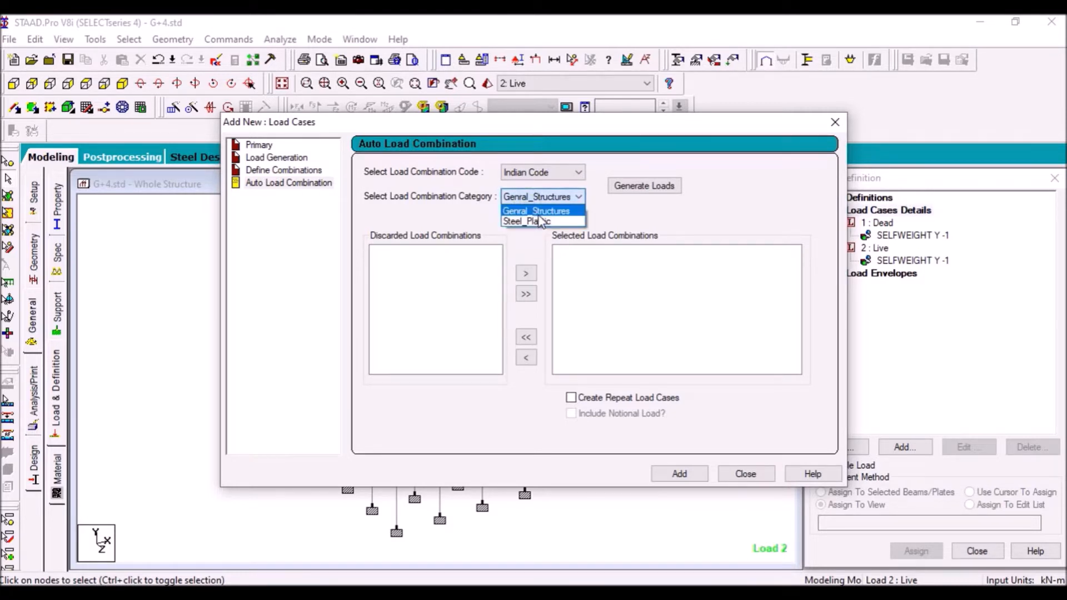
left_click(536, 212)
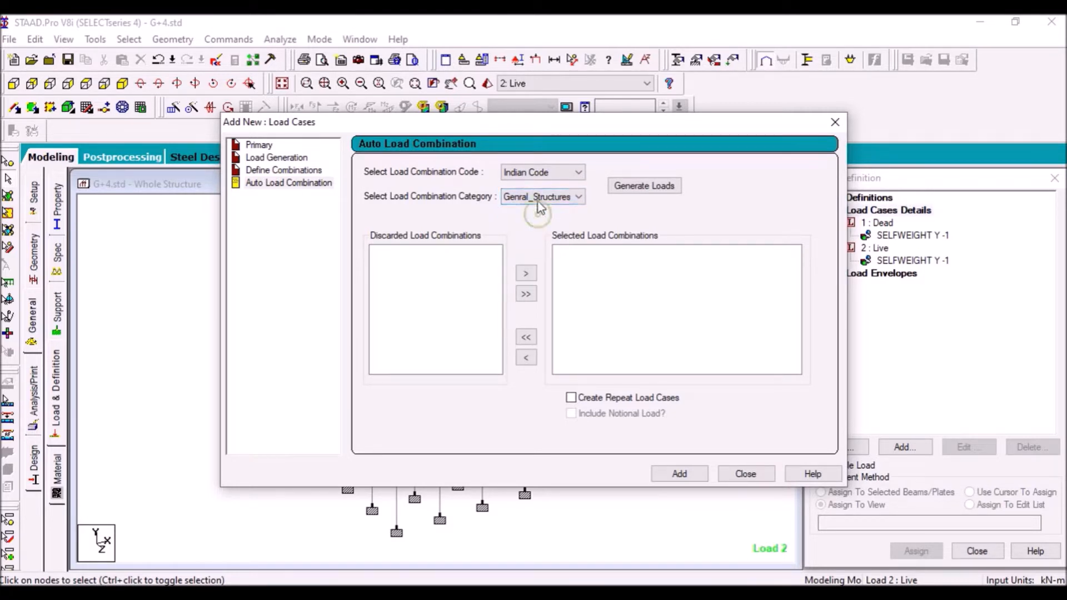
left_click(647, 192)
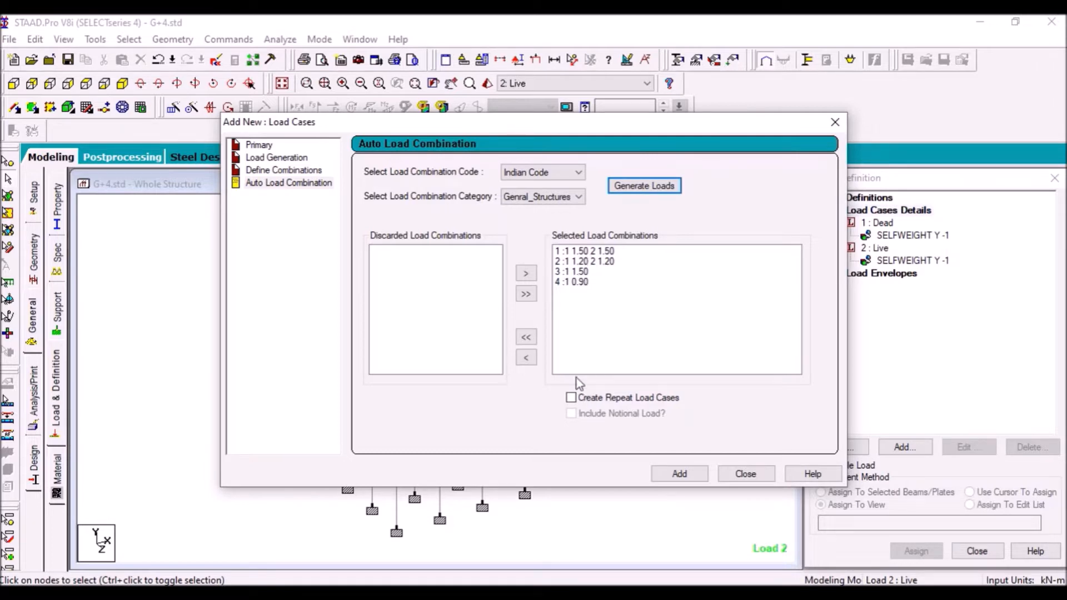
left_click(680, 479)
left_click(745, 474)
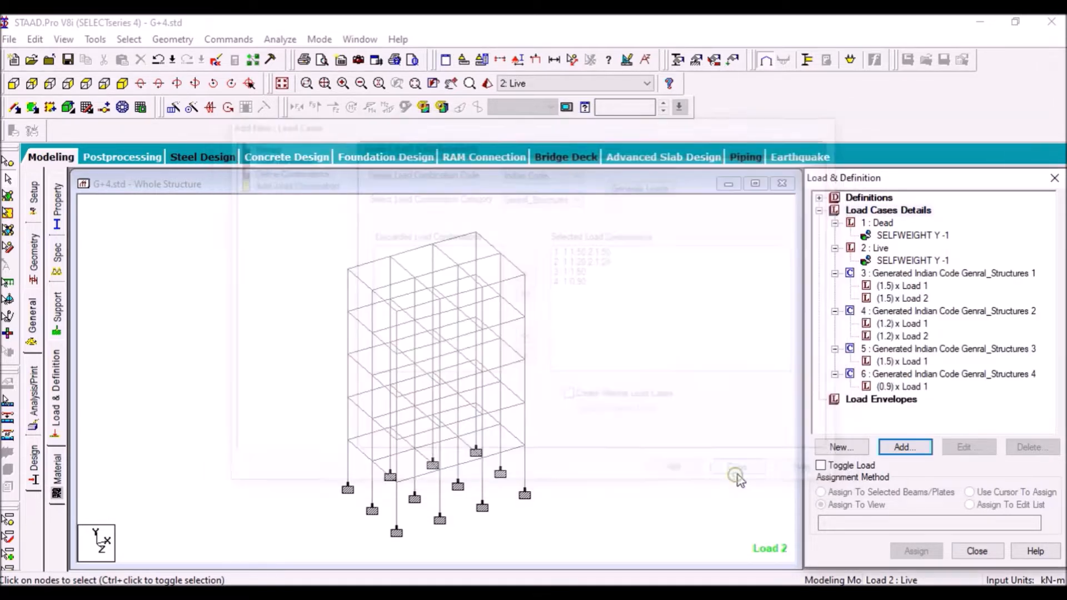
Review the factored primary loads contained in each generated Indian Code load combination
left_click(901, 274)
left_click(901, 286)
left_click(903, 298)
left_click(903, 324)
left_click(903, 336)
left_click(901, 348)
left_click(901, 362)
left_click(901, 387)
left_click(125, 456)
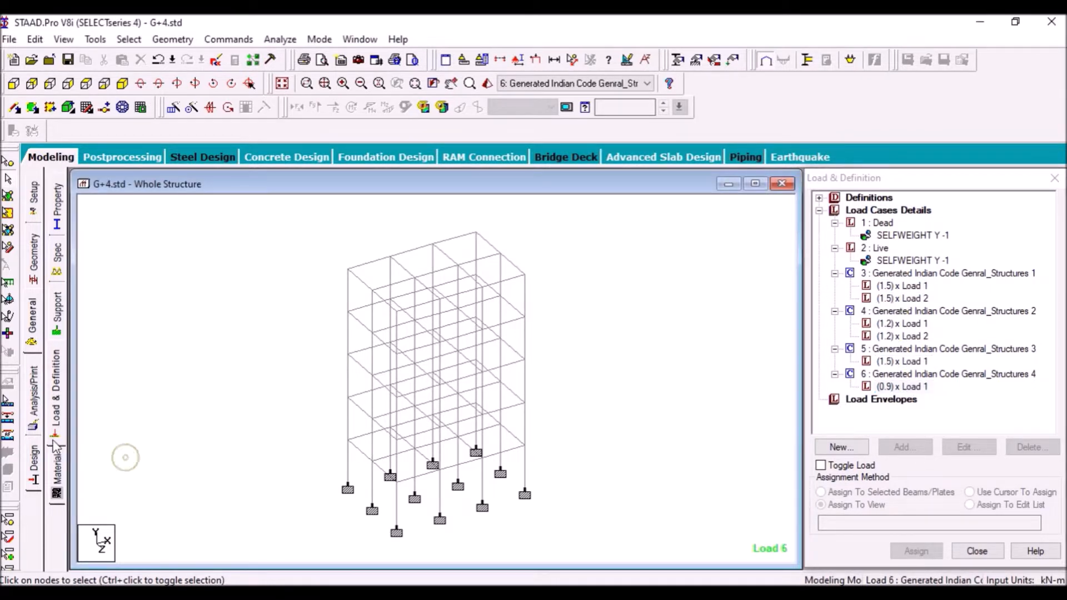
Add a Perform Analysis command with the No Print option
left_click(33, 416)
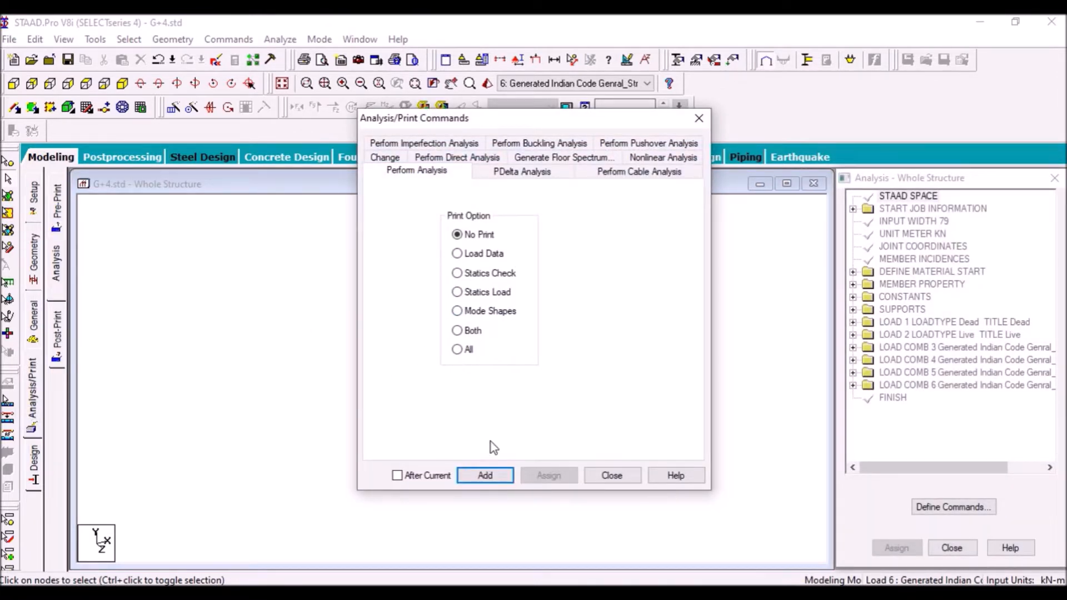
left_click(485, 476)
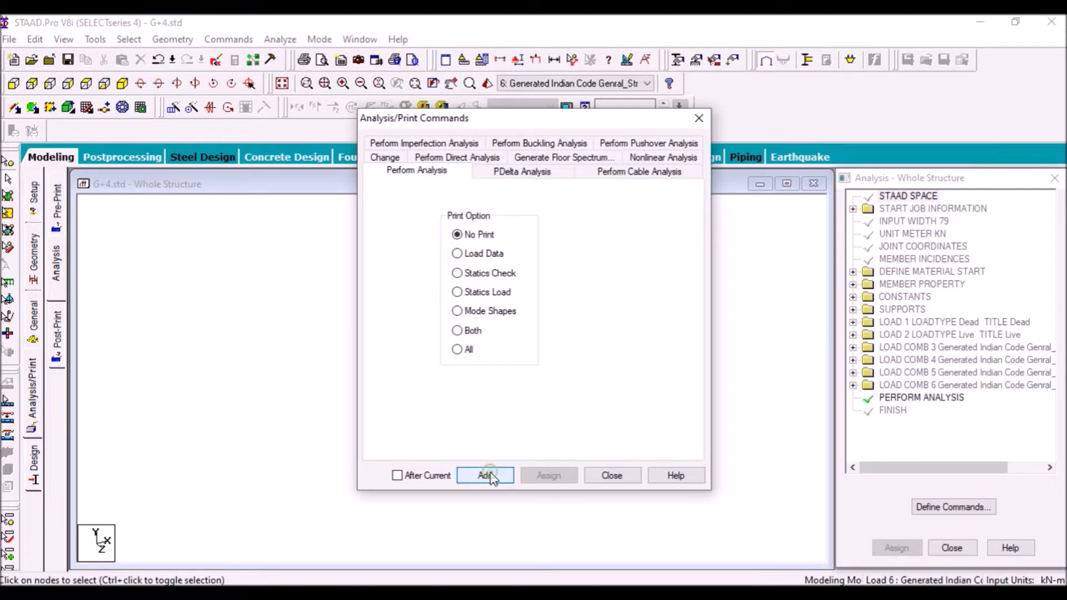
left_click(625, 477)
Run the analysis, saving the modified structure first
left_click(279, 38)
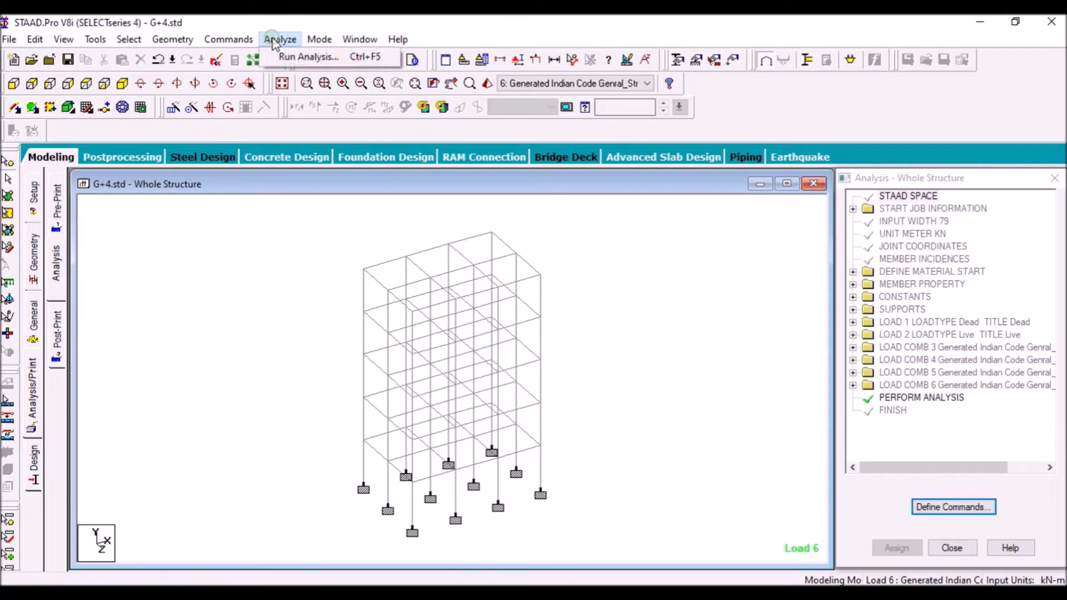
left_click(306, 58)
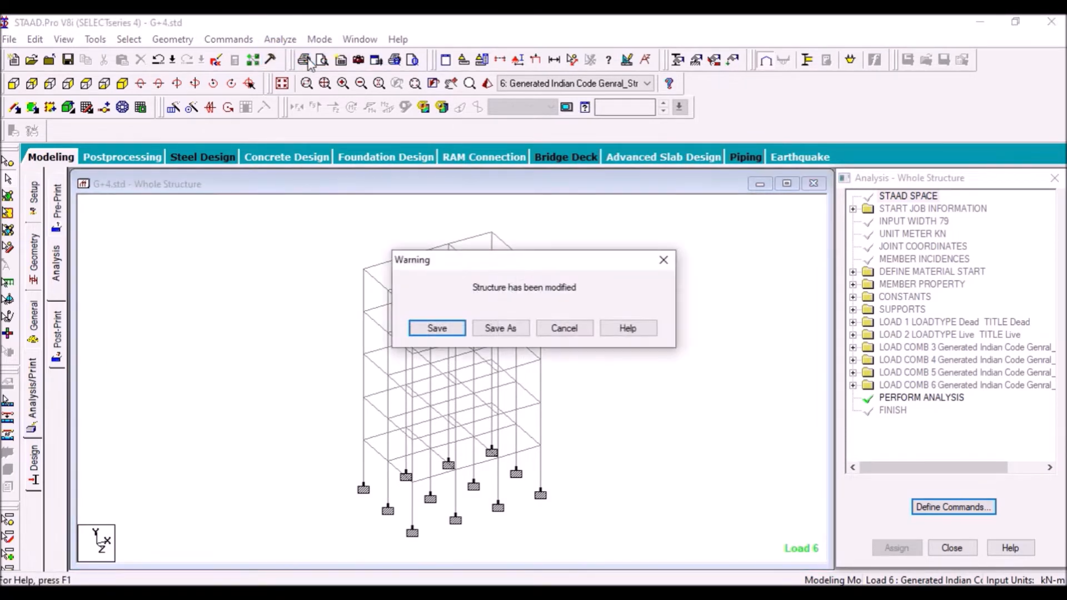
left_click(437, 329)
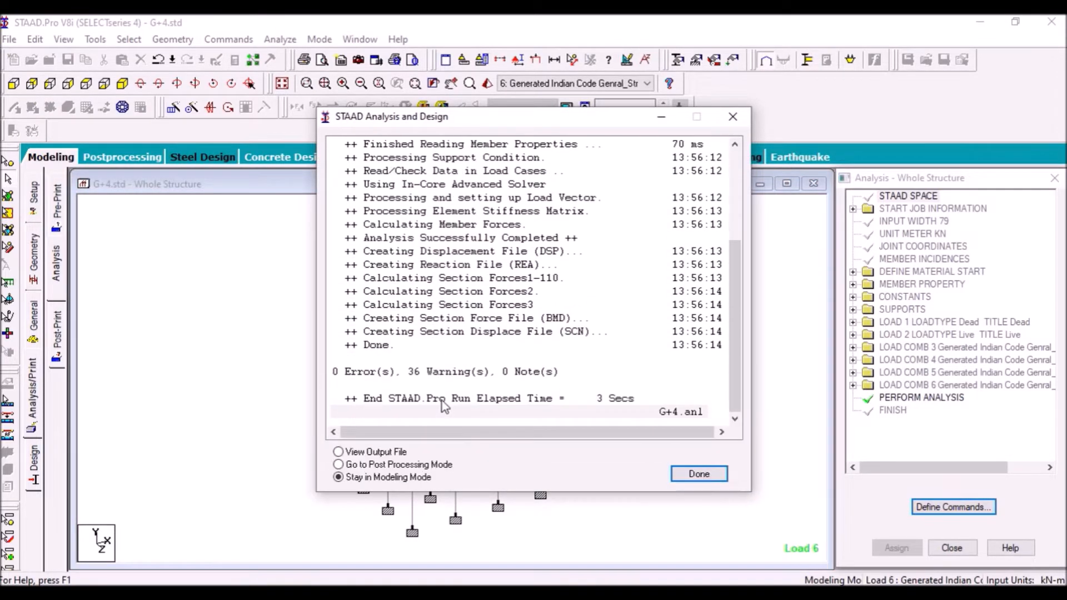
Check the error and warning summary of the analysis run and open its output file
left_click(435, 378)
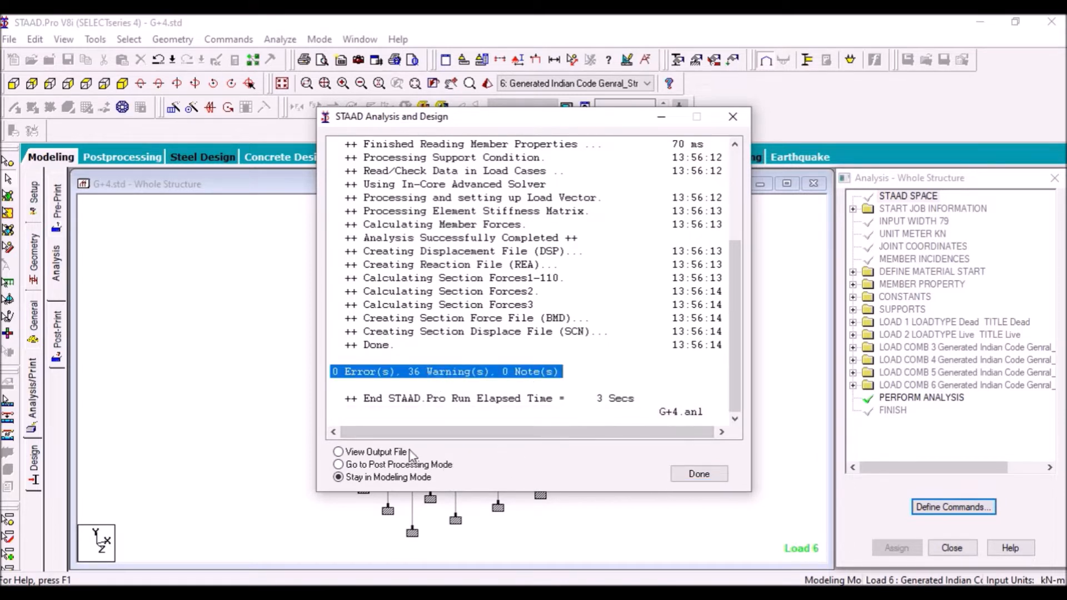
left_click(385, 454)
left_click(690, 475)
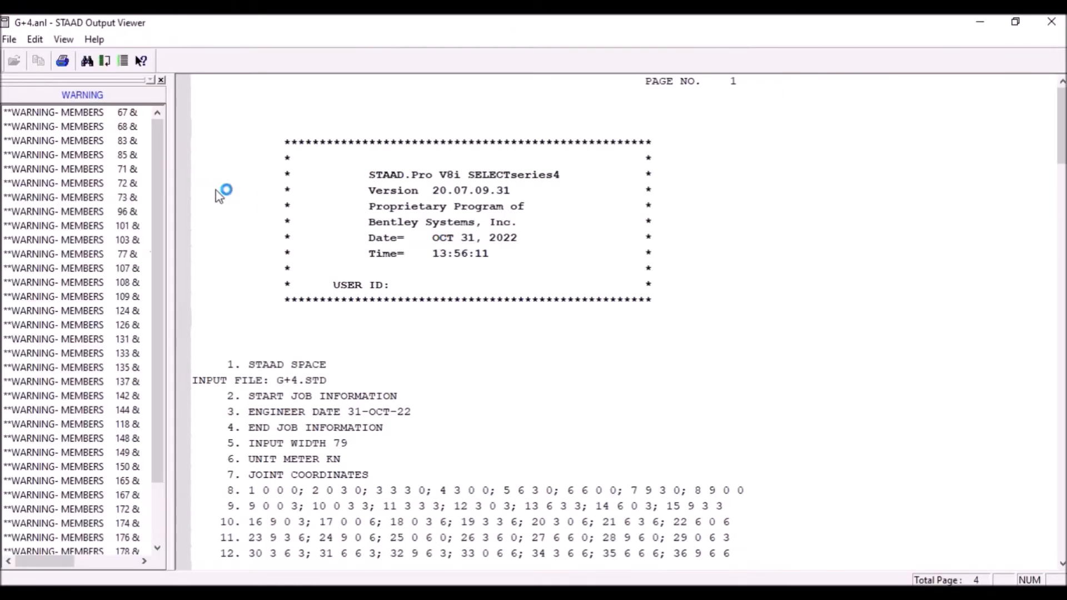
Examine the listed member warnings and the problem statistics in the analysis output, and close the output file
left_click(97, 168)
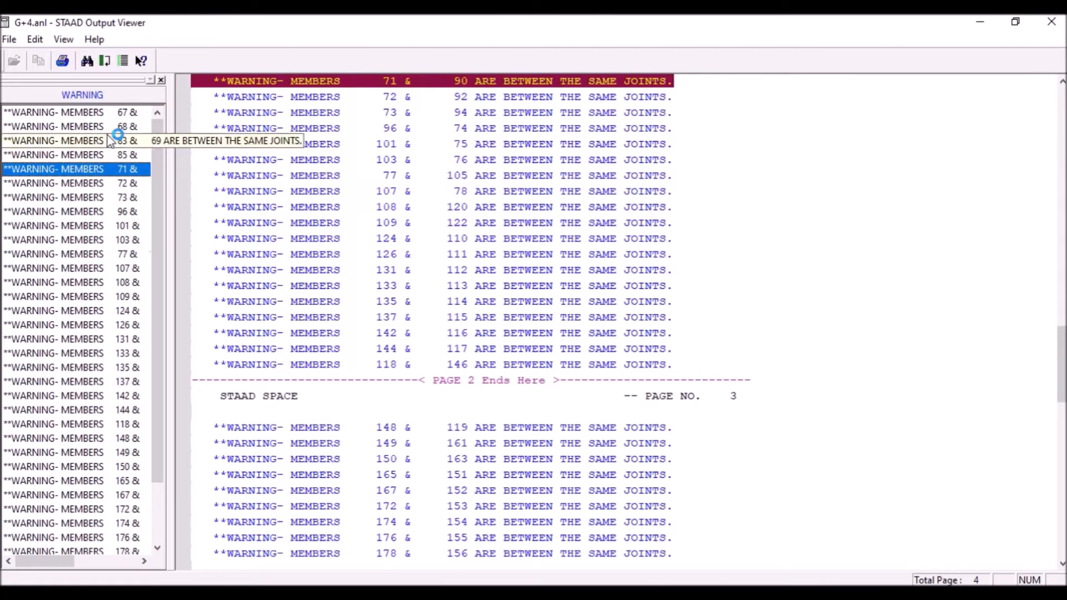
left_click(573, 98)
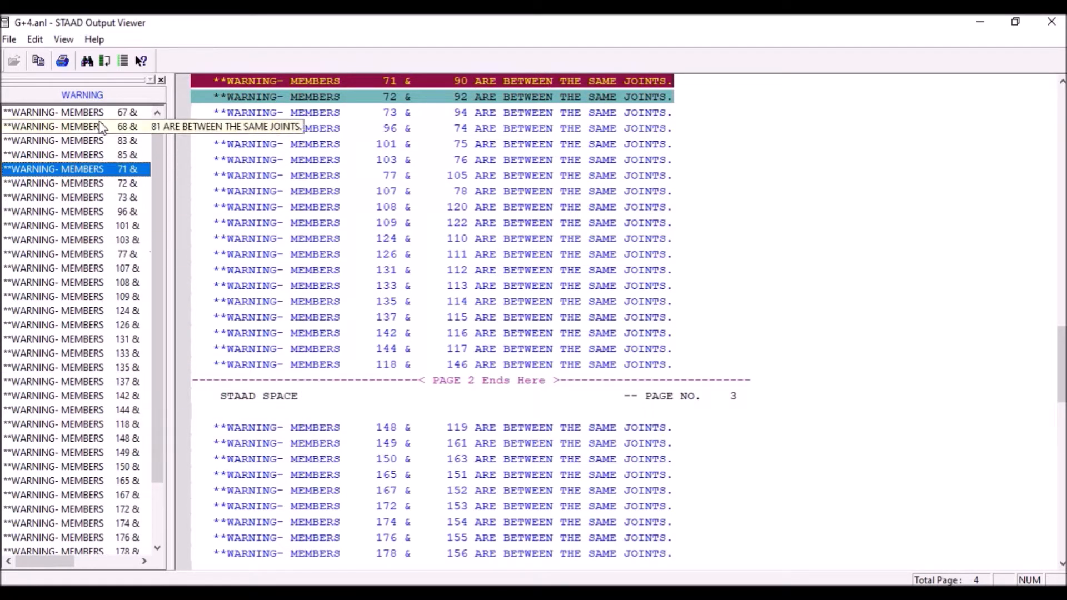
left_click(84, 113)
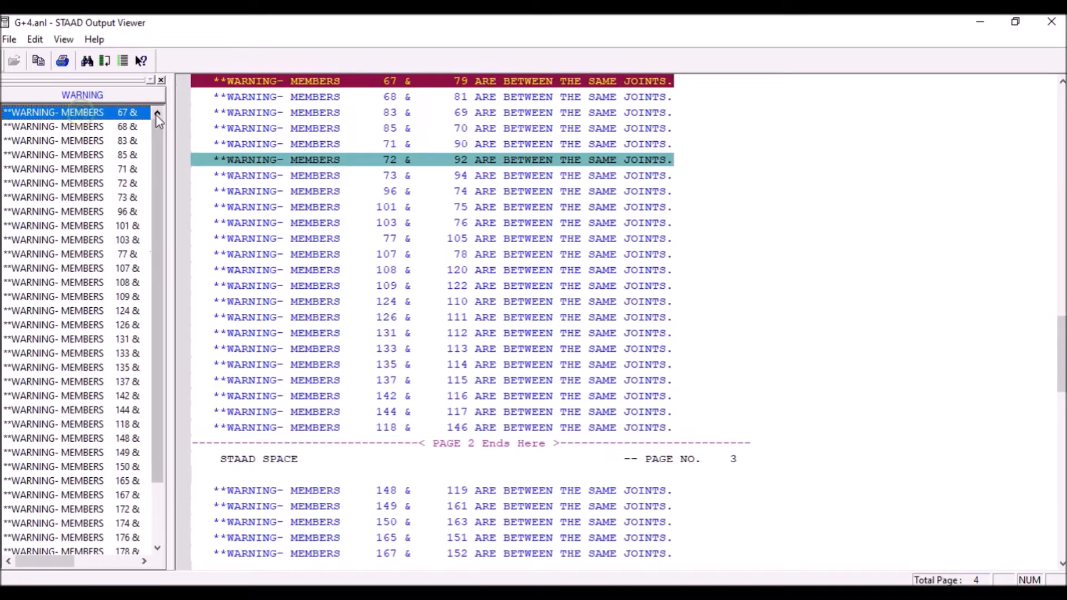
left_click(112, 128)
left_click(111, 143)
left_click(108, 173)
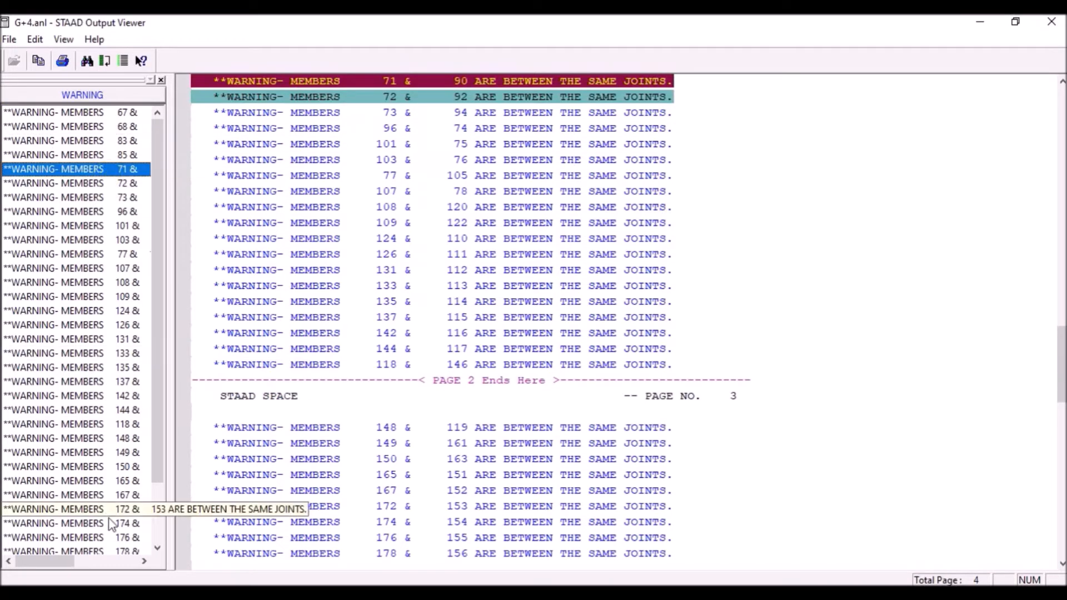
scroll(128, 517, "down", 2)
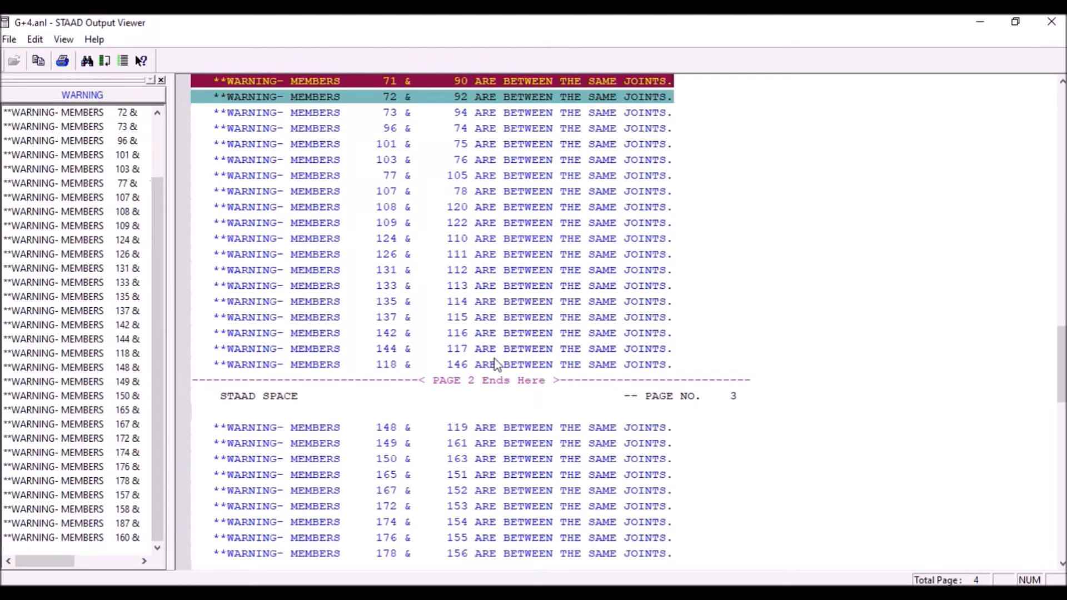
scroll(495, 360, "down", 15)
scroll(494, 361, "up", 5)
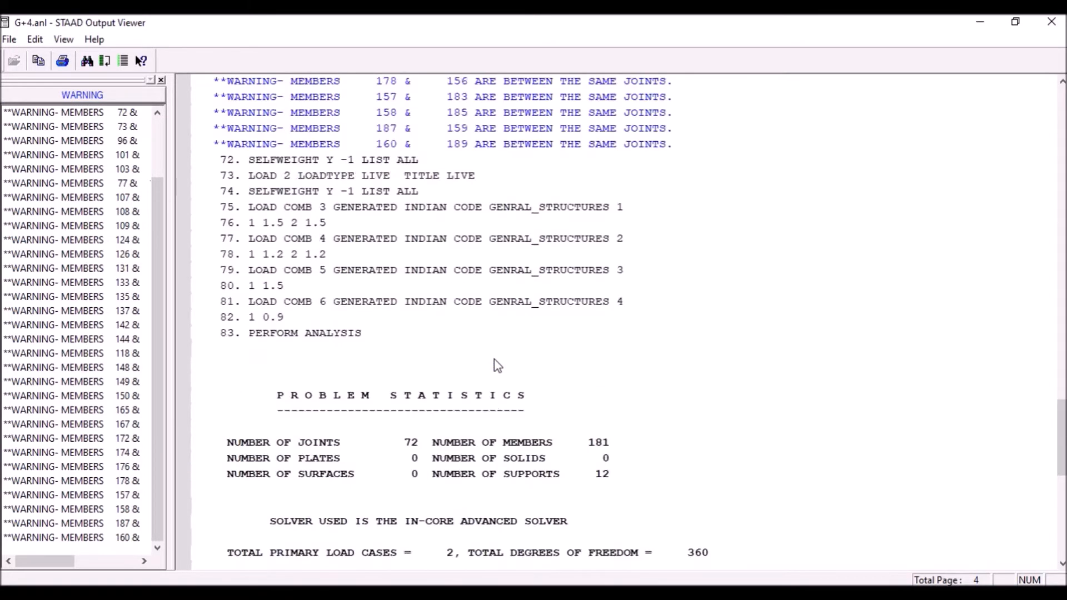
scroll(494, 362, "up", 20)
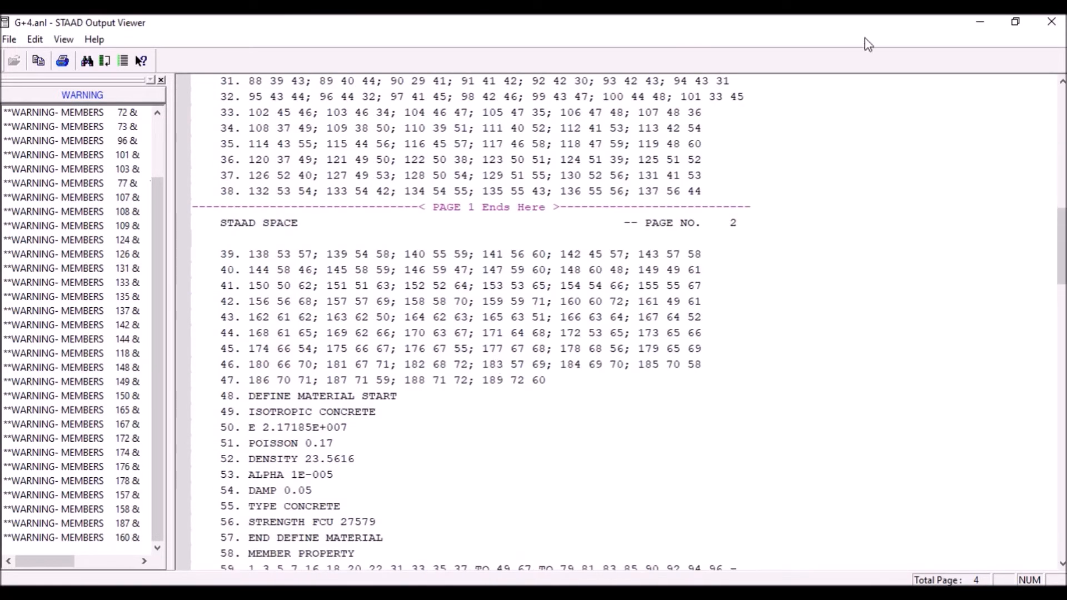
left_click(1051, 21)
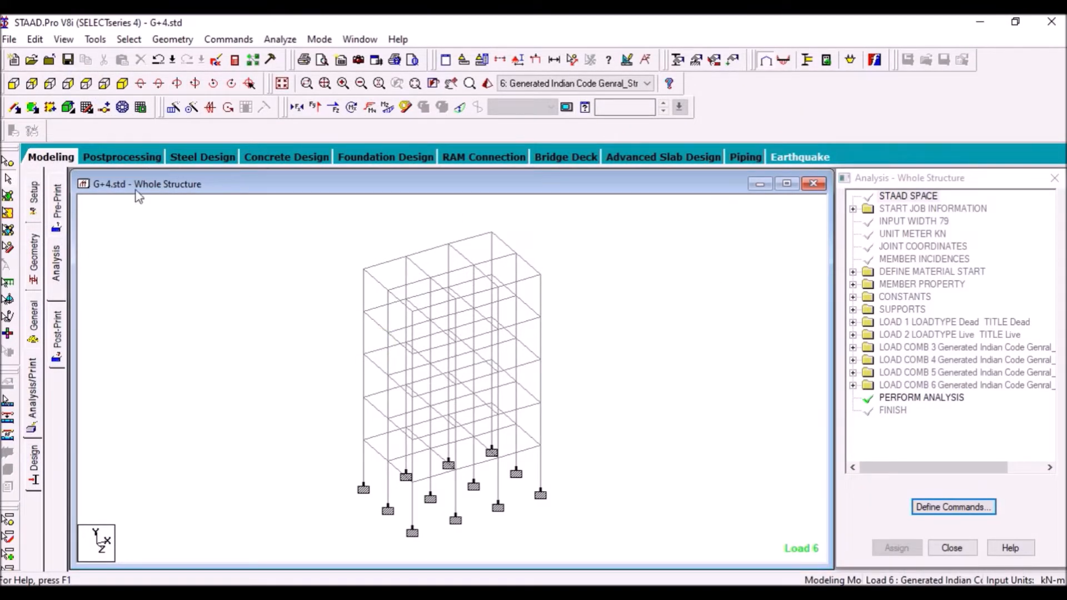
Check the structure for duplicate members and look through the list of duplicate beams
left_click(61, 40)
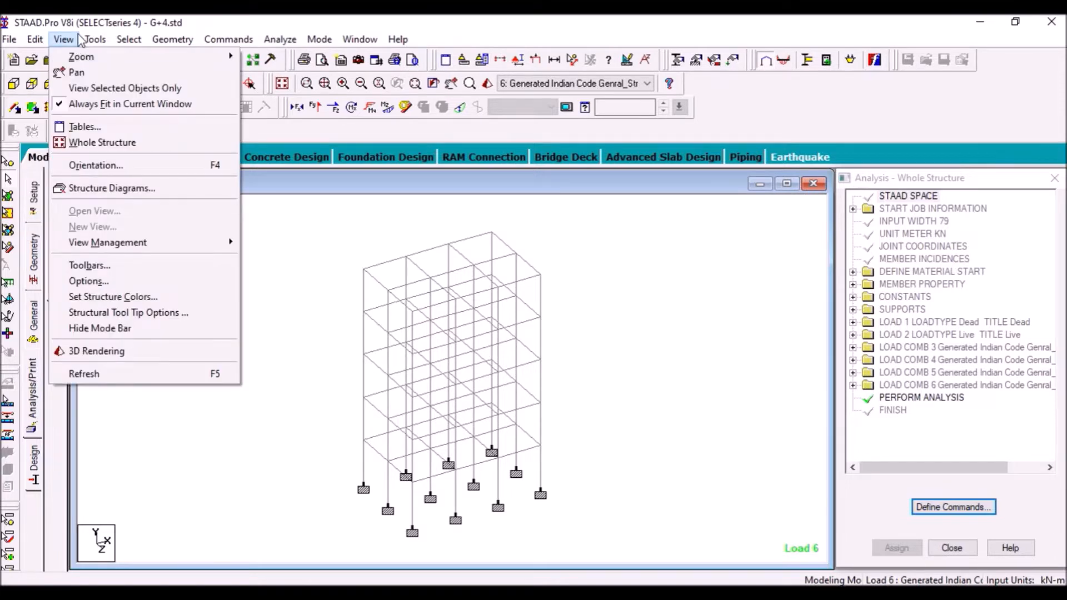
mouse_move(96, 40)
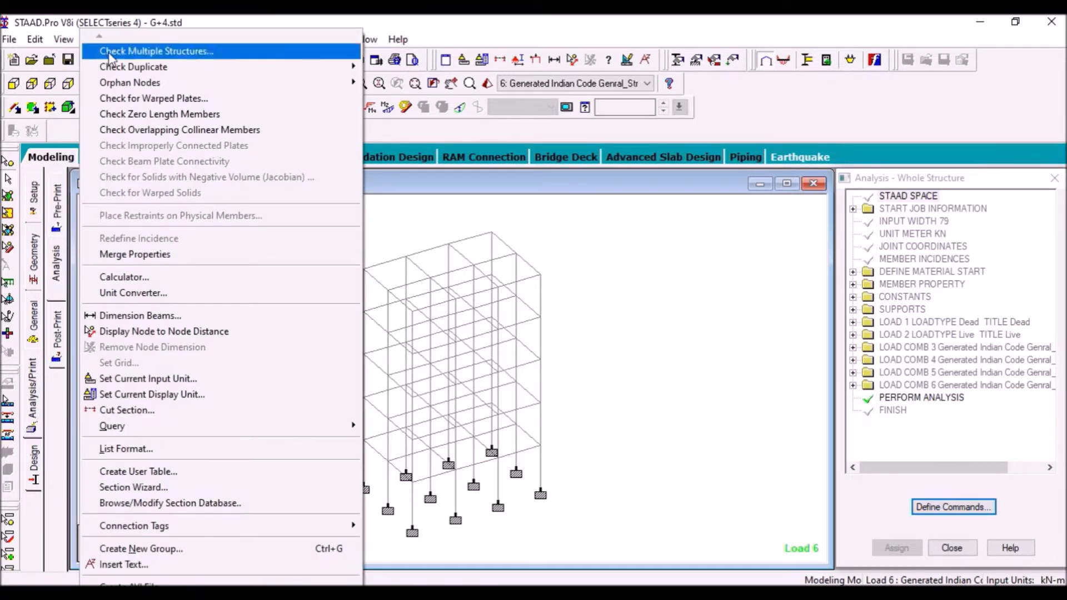
mouse_move(223, 67)
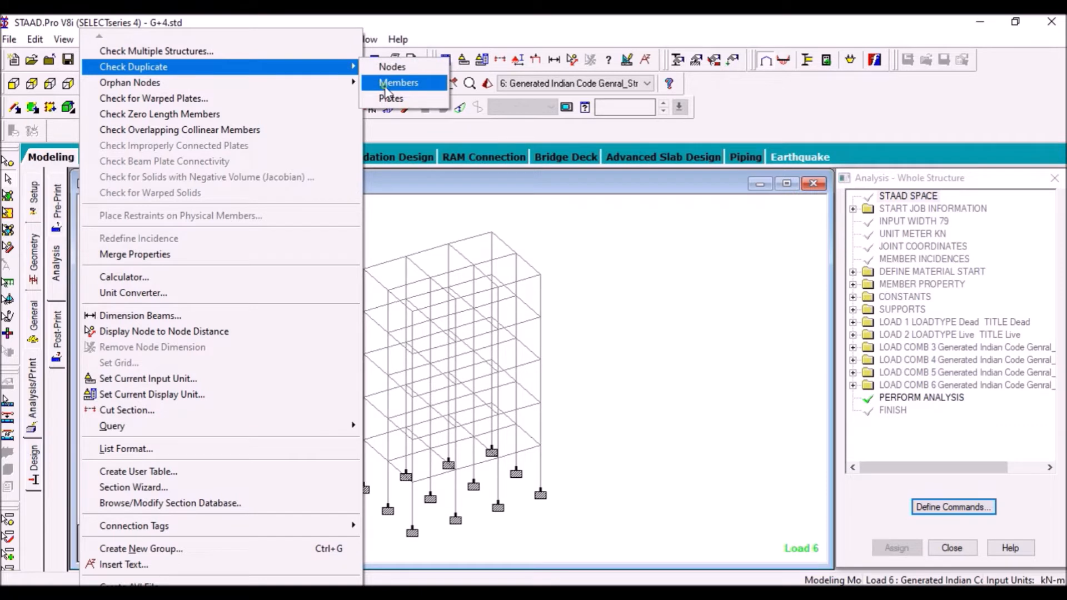
left_click(387, 85)
scroll(116, 268, "down", 20)
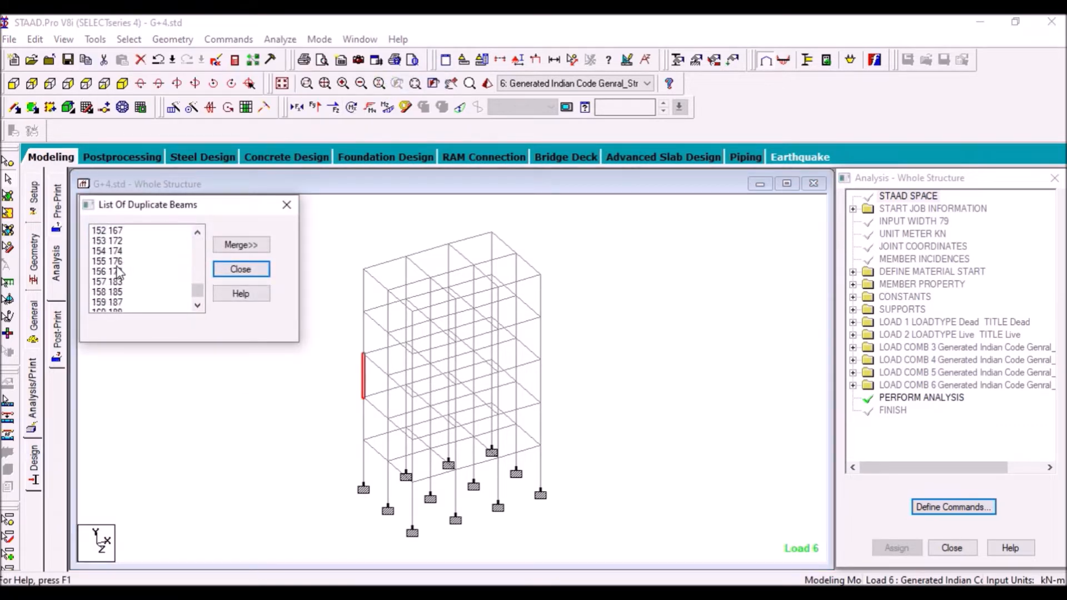
scroll(117, 270, "up", 20)
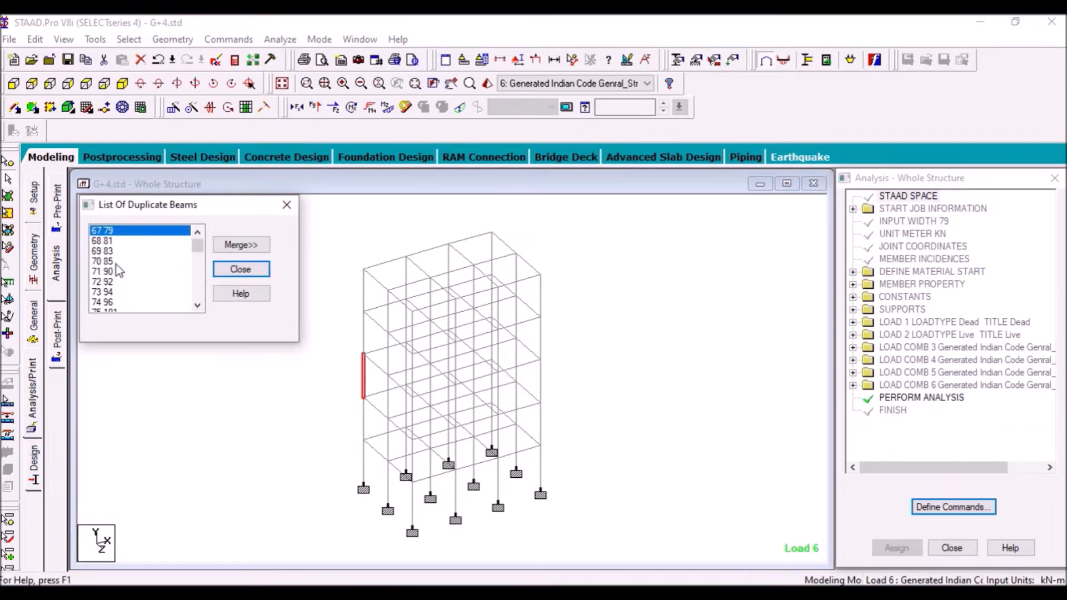
Highlight several listed duplicate pairs, including 111/126 and 112/131, to see where they lie in the frame
left_click(111, 241)
left_click_drag(111, 243, 130, 304)
scroll(126, 298, "down", 3)
left_click(125, 292)
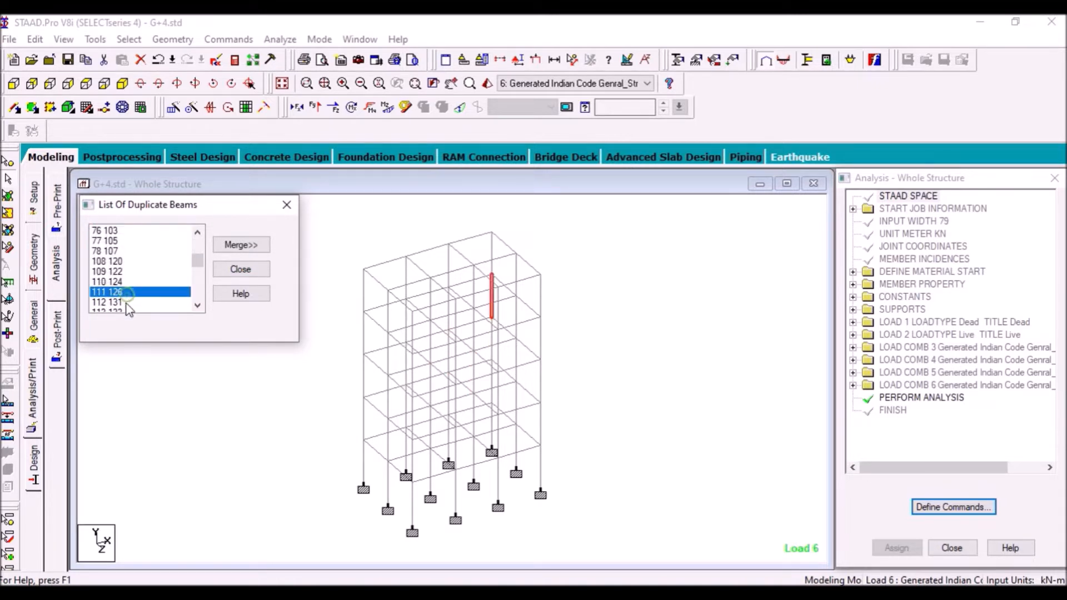
left_click(123, 304)
scroll(136, 262, "up", 3)
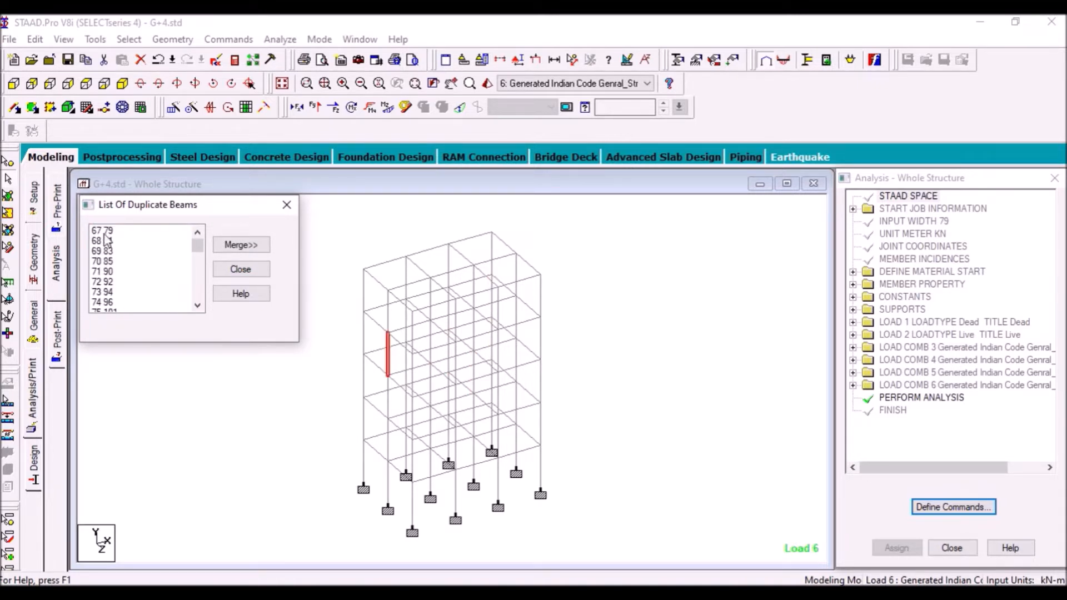
Merge the duplicate beam pairs 67/79, 69/83 and 68/81, keeping the lower-numbered member of each
left_click(103, 230)
left_click(239, 245)
left_click(266, 255)
left_click(216, 312)
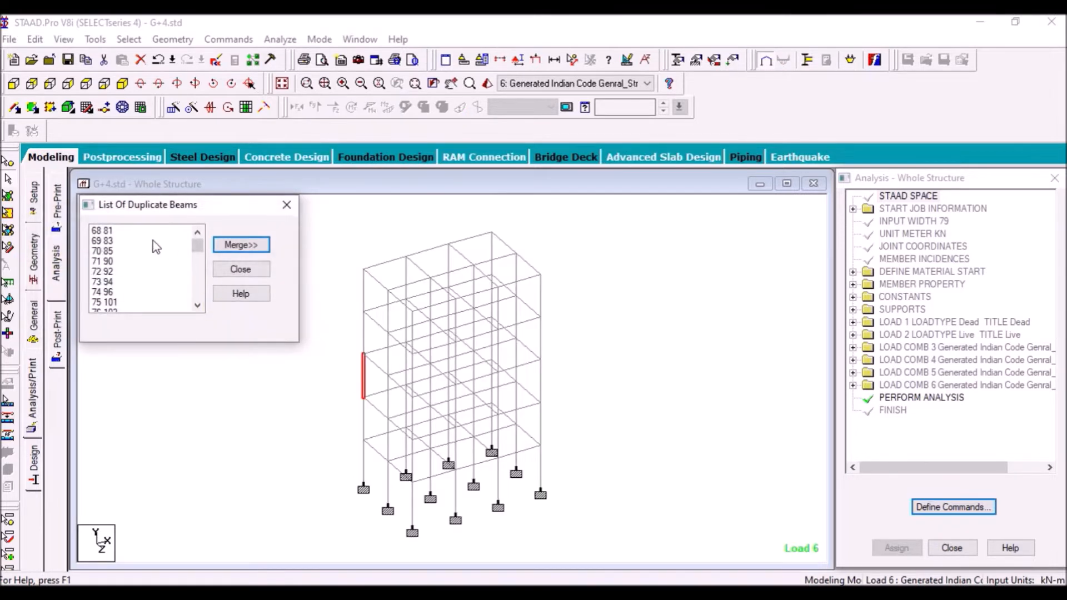
left_click(154, 241)
left_click(239, 245)
left_click(263, 256)
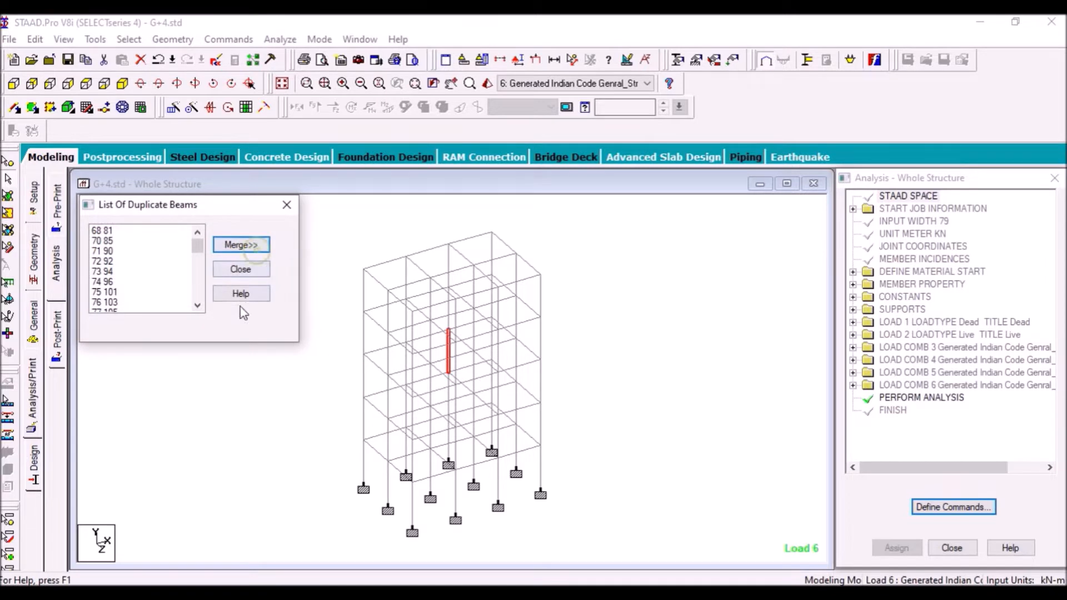
left_click(157, 239)
left_click(238, 244)
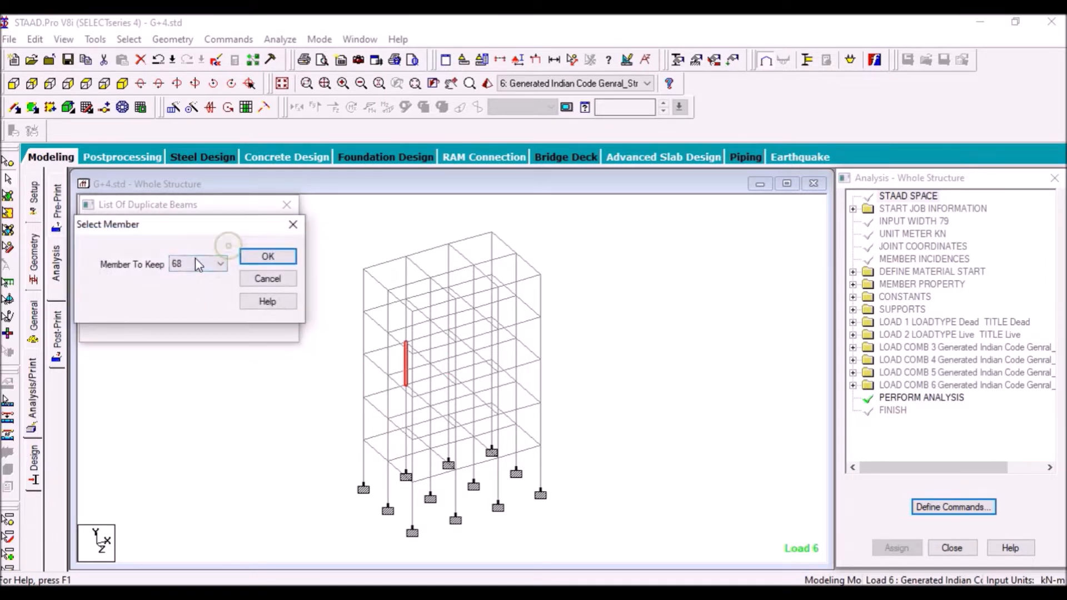
left_click(266, 256)
Merge the duplicate beam pairs 71/90, 74/96, 75/101 and 77/105, keeping the lower-numbered member of each
left_click(157, 241)
left_click(239, 244)
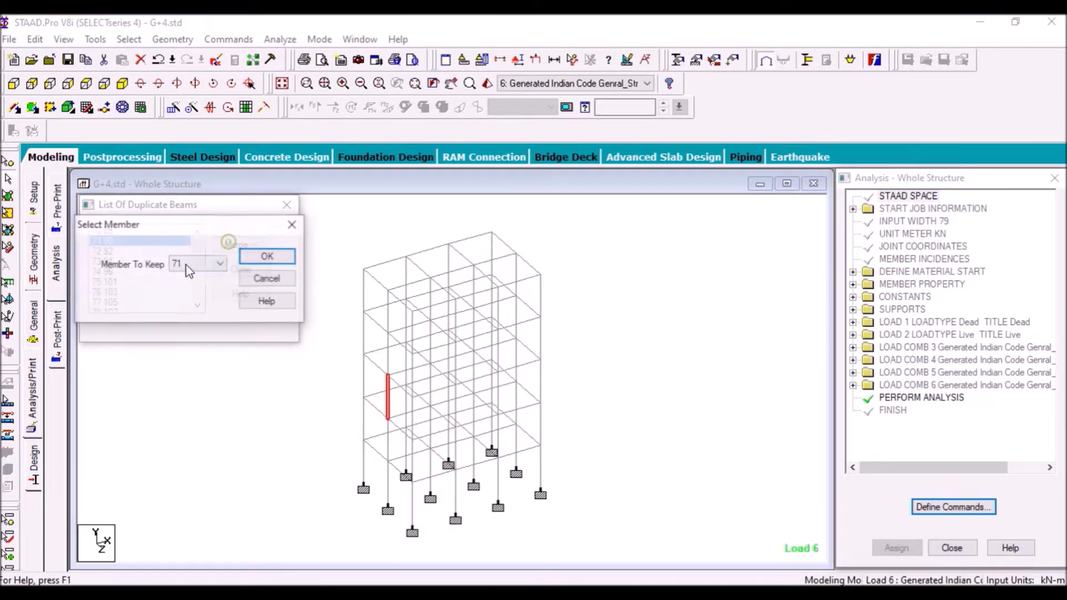
left_click(263, 255)
left_click(147, 261)
left_click(239, 245)
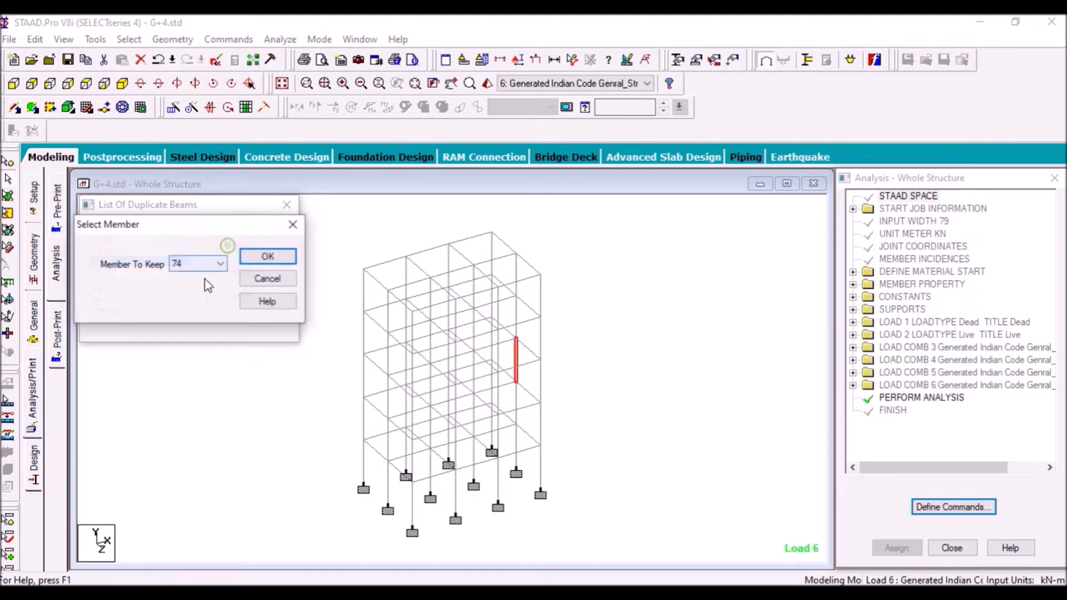
left_click(265, 255)
left_click(239, 244)
left_click(265, 256)
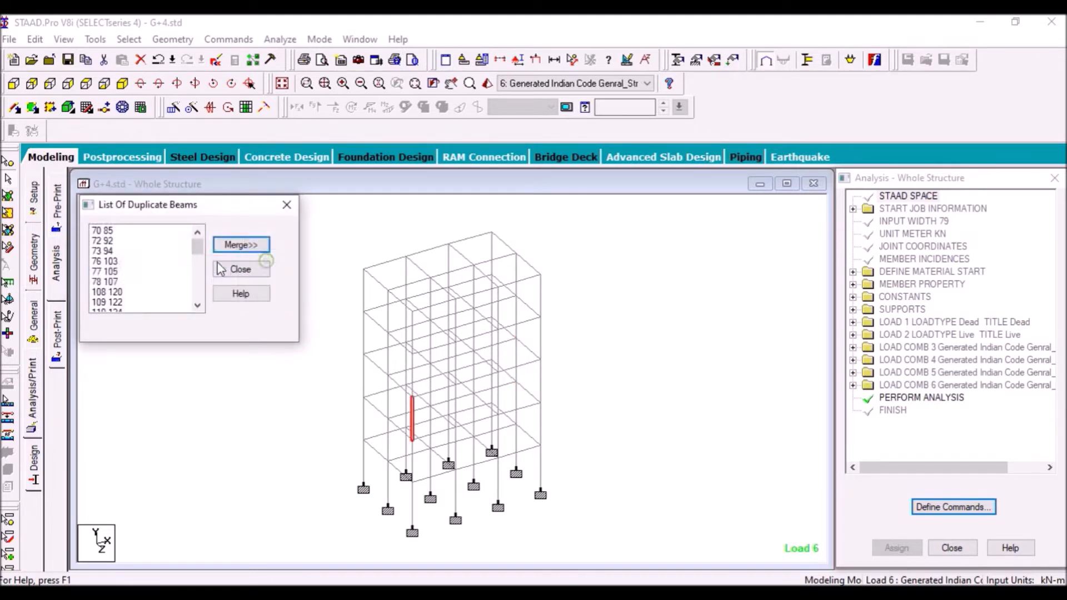
left_click(152, 271)
left_click(240, 244)
left_click(265, 255)
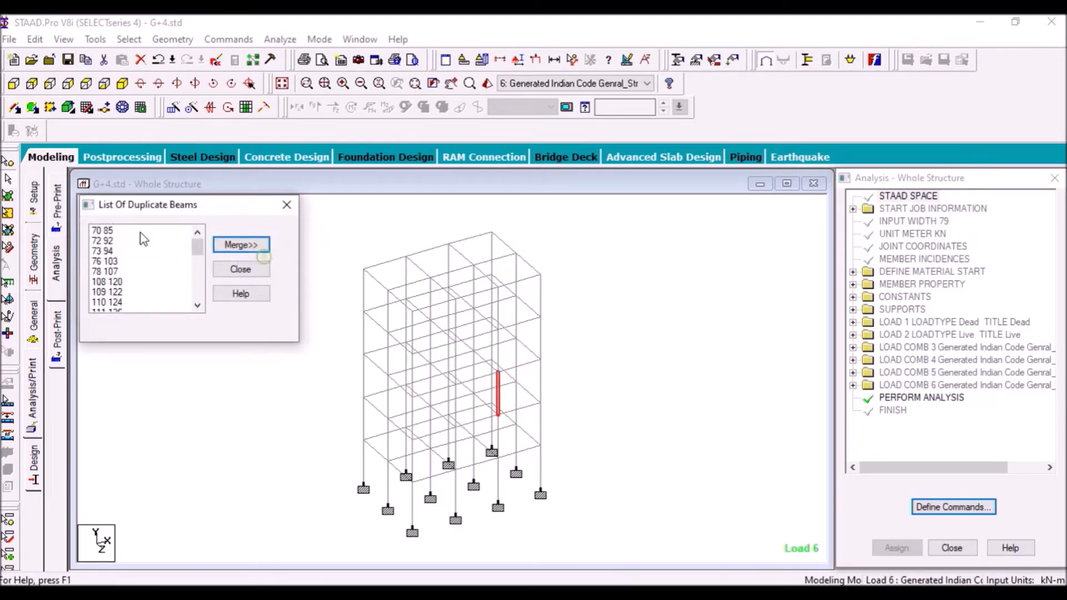
Merge the duplicate beam pairs 72/92, 73/94, 76/103 and 108/120, keeping the lower-numbered member of each
left_click(150, 241)
left_click(239, 244)
left_click(265, 256)
left_click(162, 240)
left_click(239, 245)
left_click(266, 256)
left_click(153, 240)
left_click(239, 245)
left_click(266, 255)
left_click(153, 241)
left_click(238, 244)
left_click(267, 256)
Merge the duplicate beam pairs 111/126, 113/133, 112/131 and 114/135, keeping the lower-numbered member of each
left_click(128, 269)
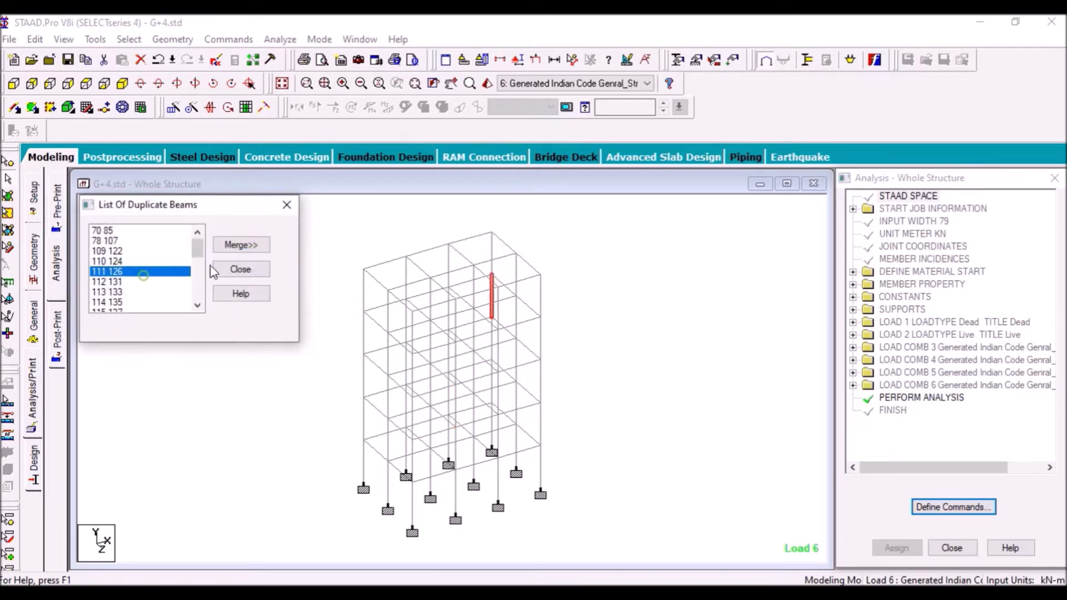
left_click(239, 245)
left_click(268, 256)
left_click(133, 279)
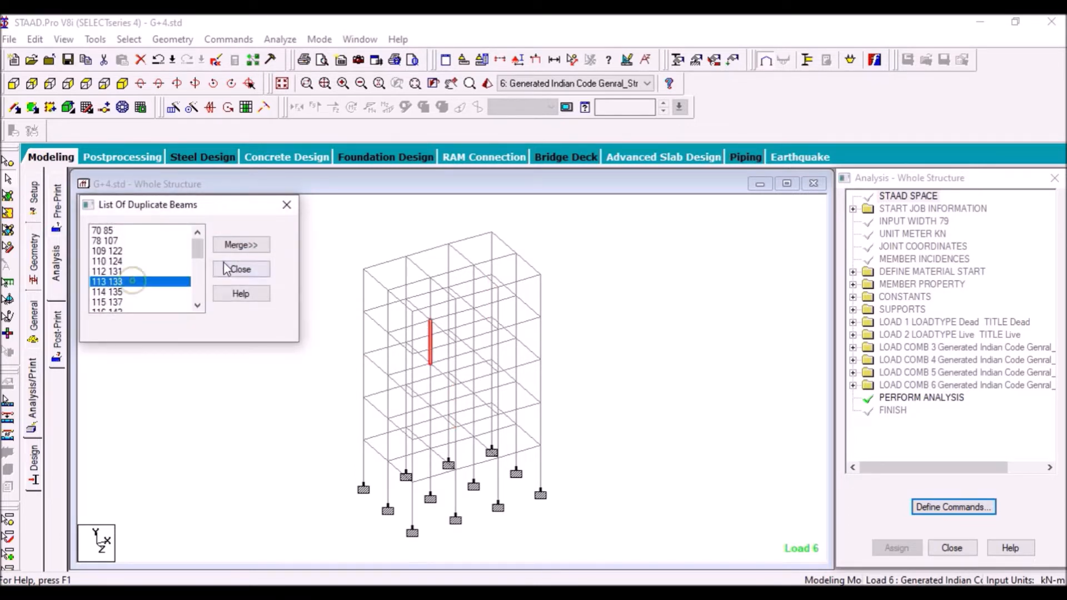
left_click(239, 244)
left_click(267, 256)
left_click(127, 269)
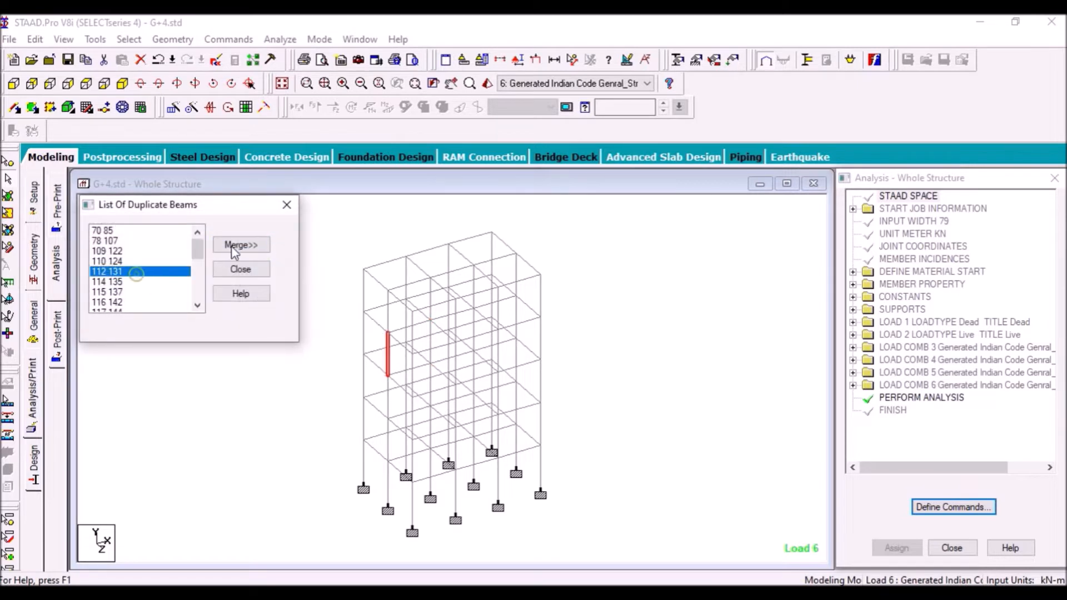
left_click(239, 244)
left_click(249, 257)
left_click(140, 271)
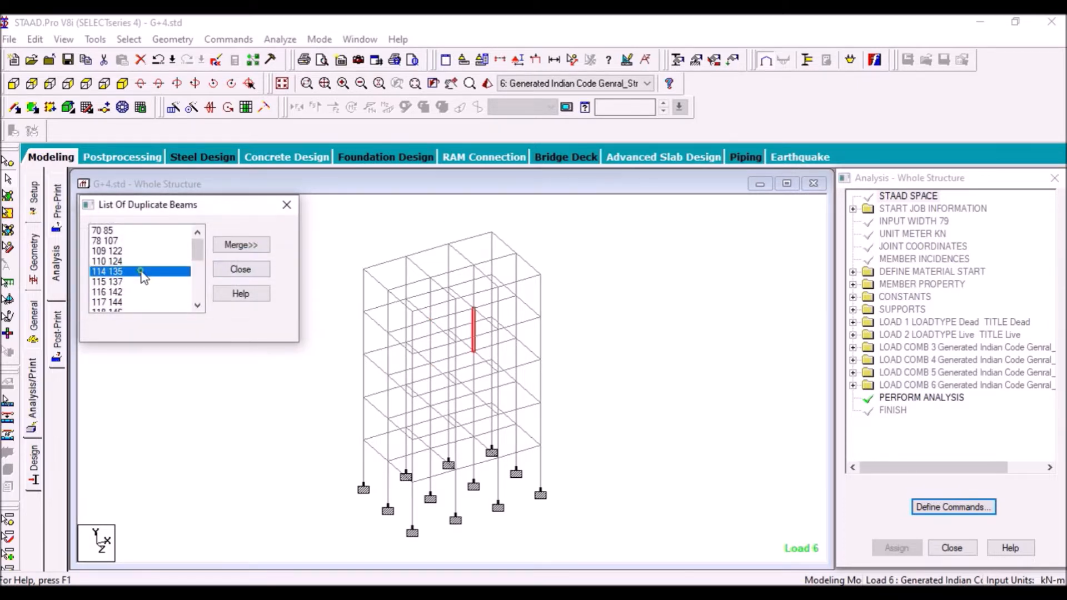
left_click(242, 245)
left_click(268, 256)
Merge the duplicate beam pairs 115/137, 109/122, 110/124 and 116/142, keeping the lower-numbered member of each
left_click(240, 245)
left_click(268, 256)
left_click(146, 251)
left_click(241, 245)
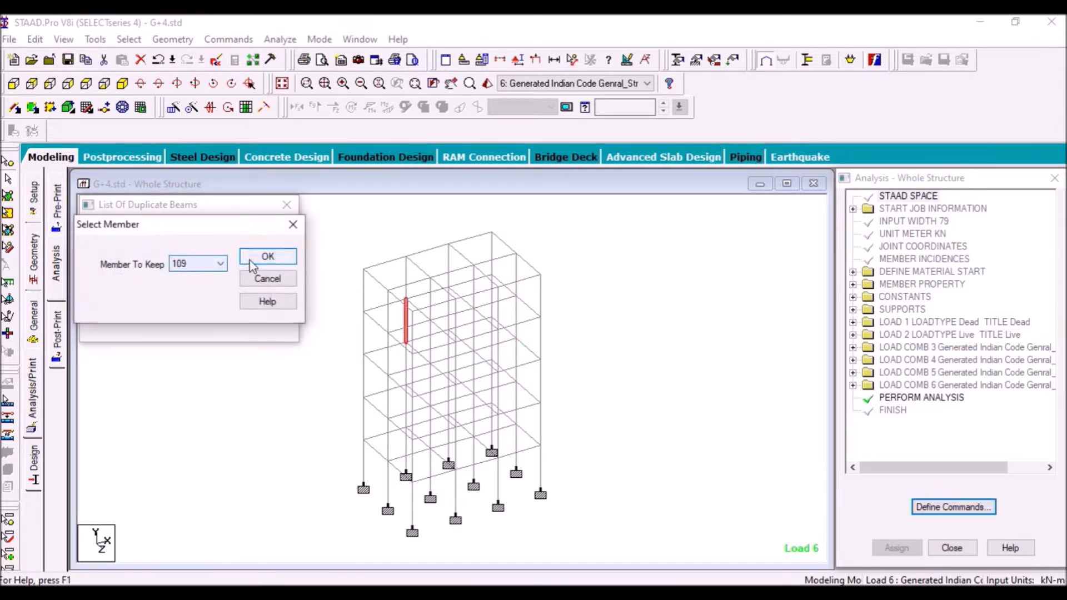
left_click(268, 255)
left_click(142, 252)
left_click(268, 256)
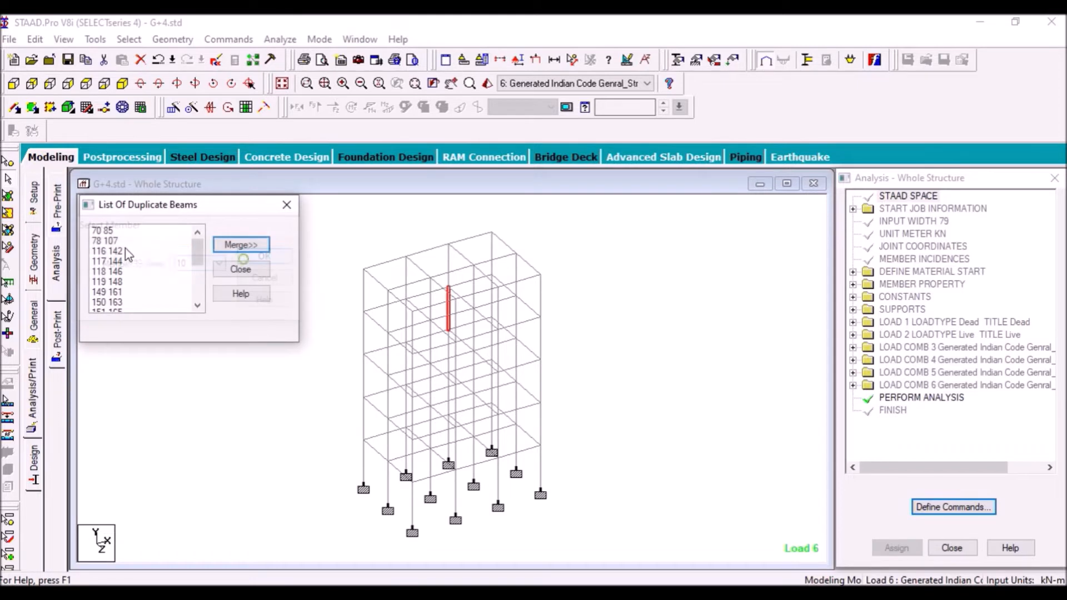
left_click(241, 244)
left_click(268, 256)
Merge the duplicate beam pairs 78/107 and 149/161, keeping the lower-numbered member of each
left_click(157, 243)
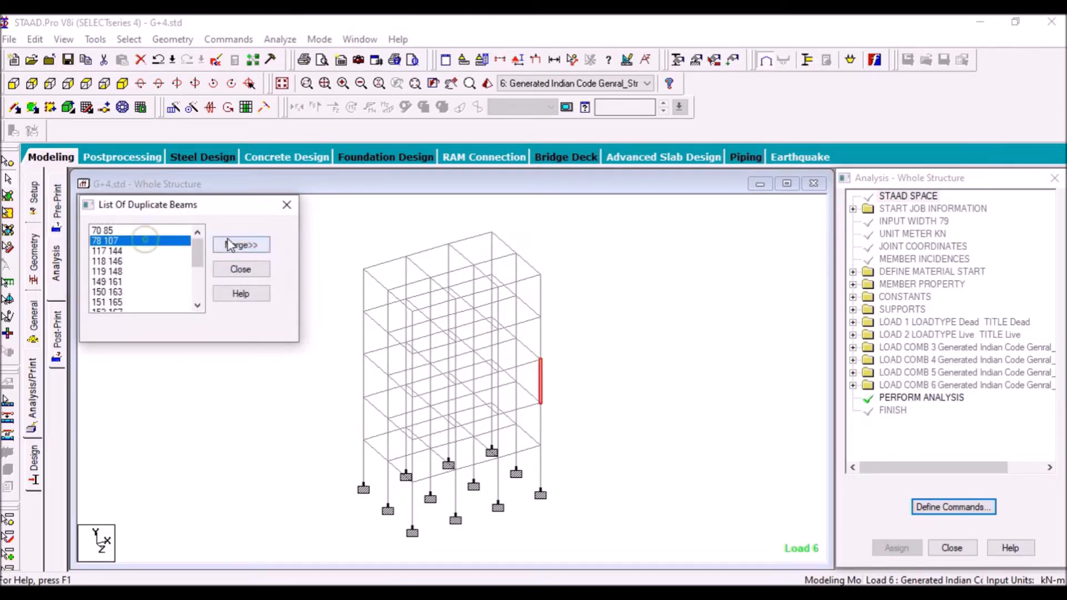
left_click(241, 244)
left_click(267, 256)
left_click(241, 245)
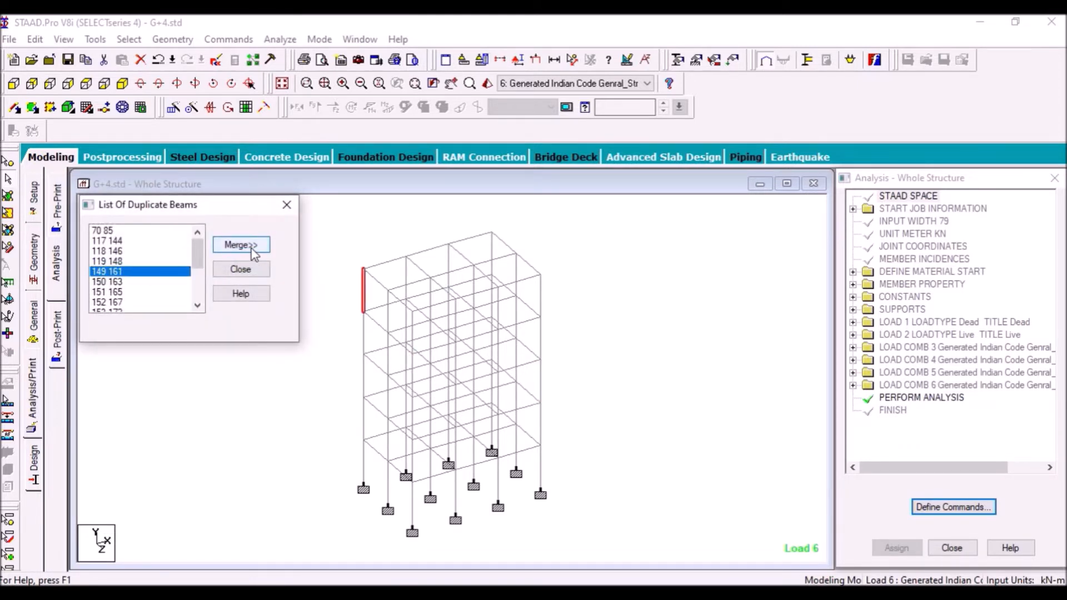
left_click(267, 257)
Merge the duplicate beam pairs 117/144, 118/146, 150/163, 151/165, 153/172 and 70/85, keeping the lower-numbered member of each
left_click(241, 245)
left_click(268, 256)
left_click(240, 244)
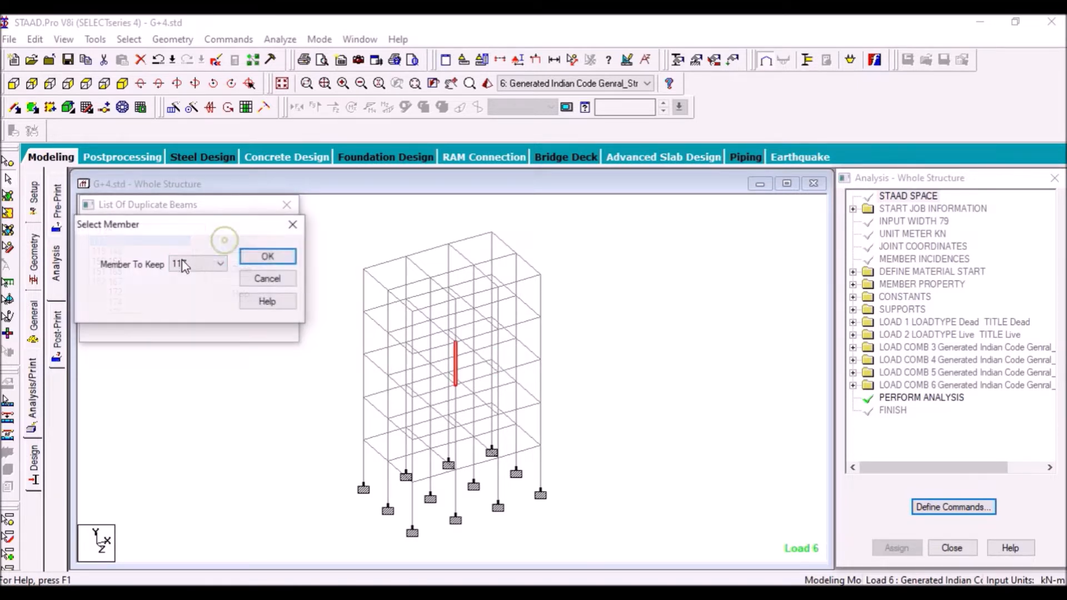
left_click(268, 256)
left_click(240, 245)
left_click(269, 256)
left_click(223, 247)
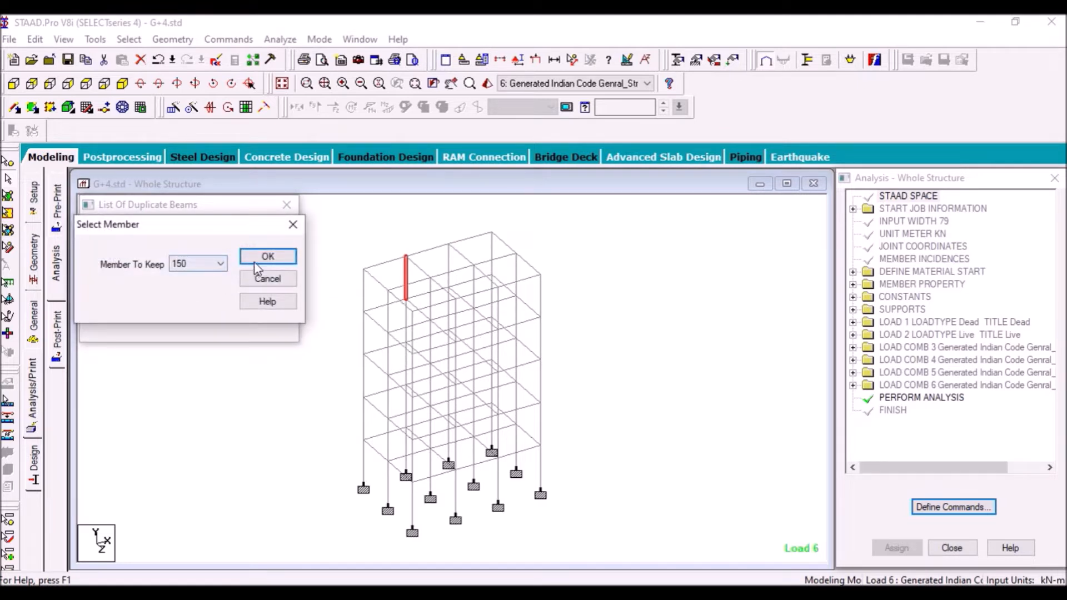
left_click(269, 255)
left_click(241, 244)
left_click(267, 257)
left_click(241, 244)
left_click(268, 256)
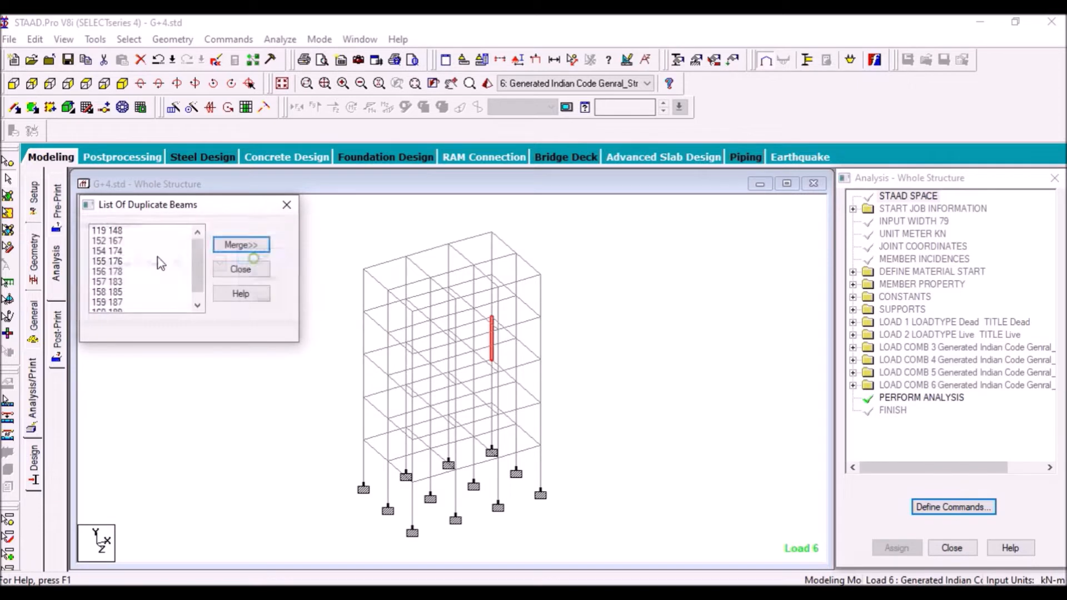
Merge the duplicate beam pairs 154/174, 155/176, 156/178, 157/183, 159/187 and 160/189, keeping the lower-numbered member of each
left_click(240, 244)
left_click(260, 258)
left_click(236, 245)
left_click(266, 256)
left_click(236, 245)
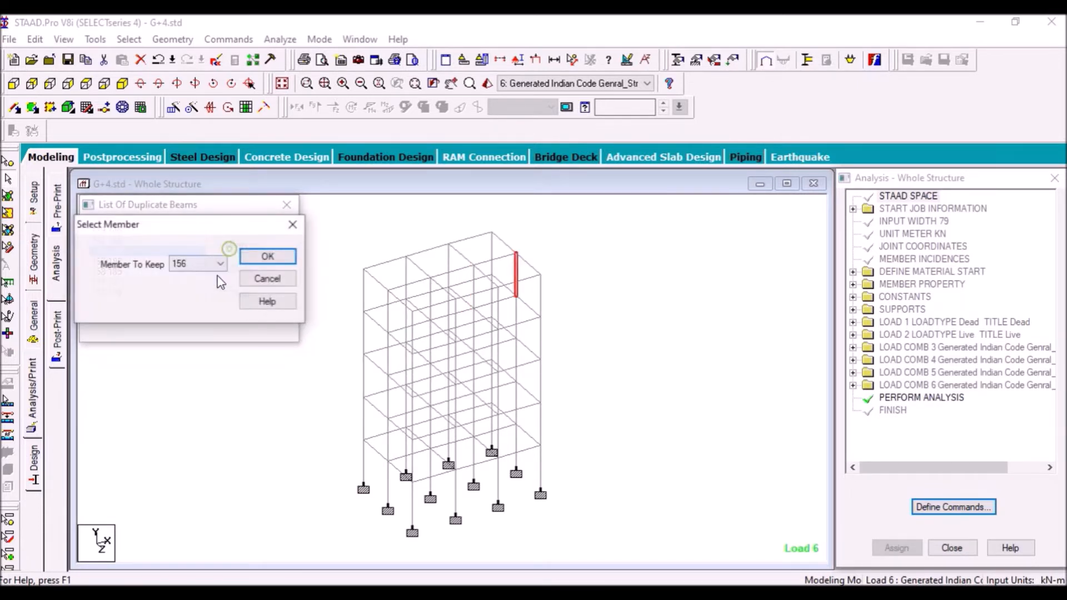
left_click(268, 256)
left_click(238, 245)
left_click(267, 256)
left_click(242, 246)
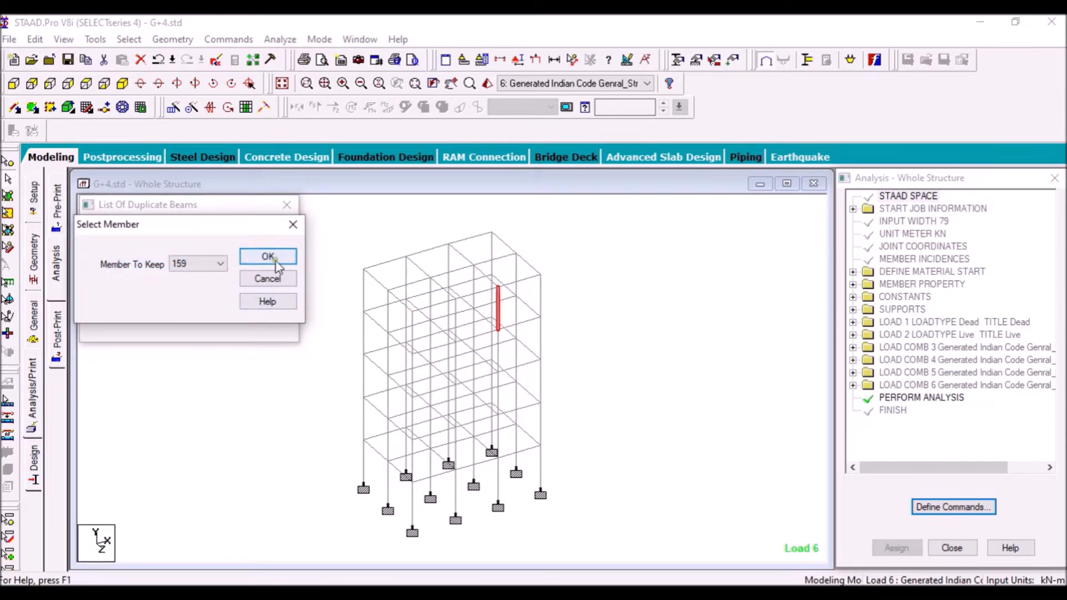
left_click(267, 256)
left_click(236, 245)
left_click(268, 257)
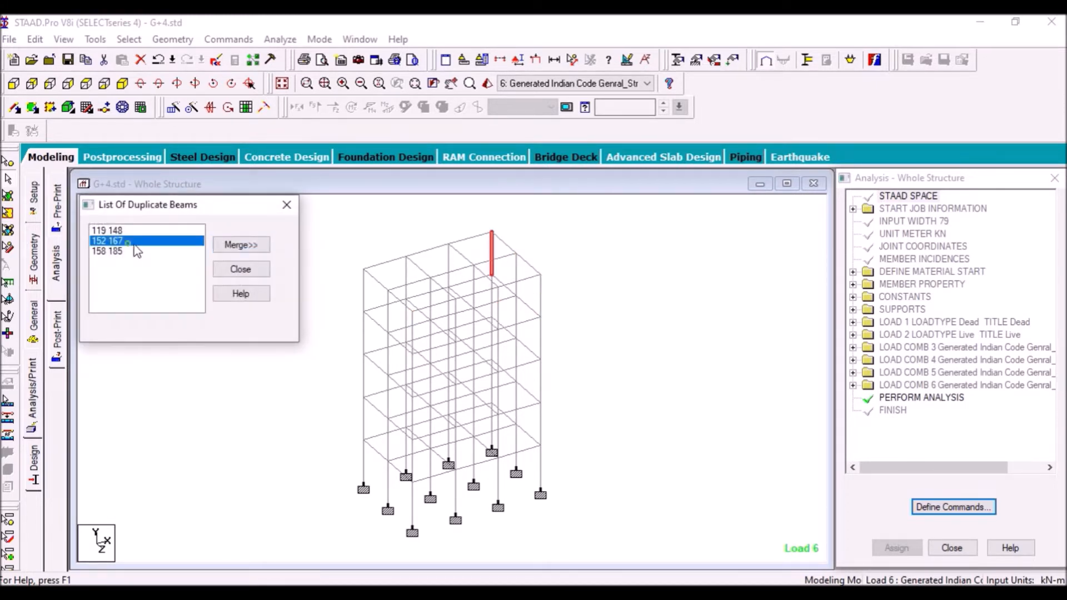
Merge the remaining duplicate beam pairs 152/167, 158/185 and 119/148, and close the list of duplicate beams
left_click(241, 245)
left_click(268, 257)
left_click(241, 245)
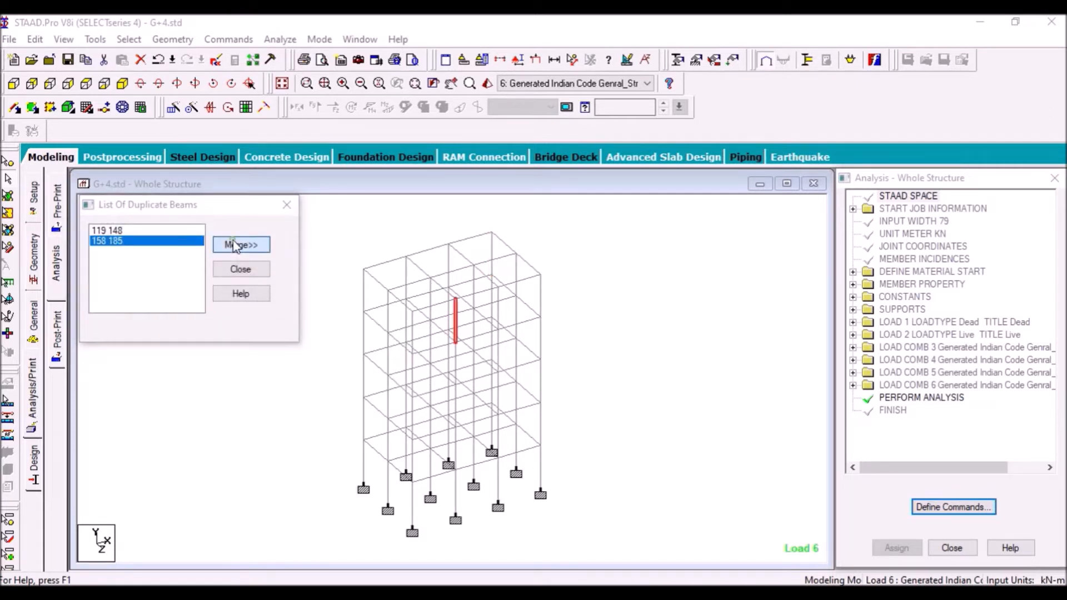
left_click(266, 256)
left_click(139, 231)
left_click(259, 248)
left_click(268, 256)
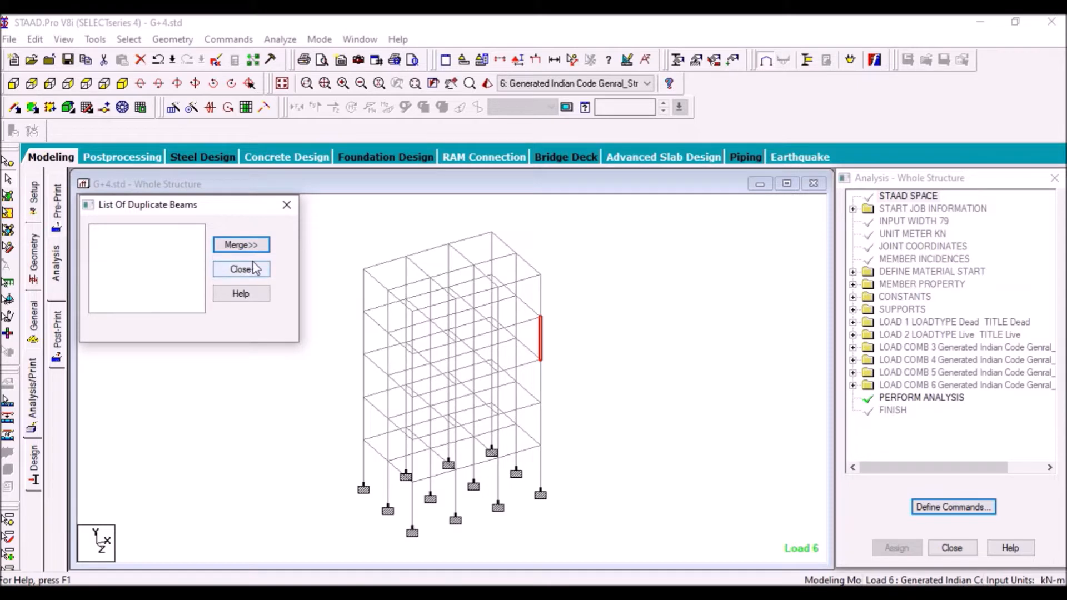
left_click(241, 269)
Save the modified structure, rerun the analysis and check its error and warning summary
left_click(280, 39)
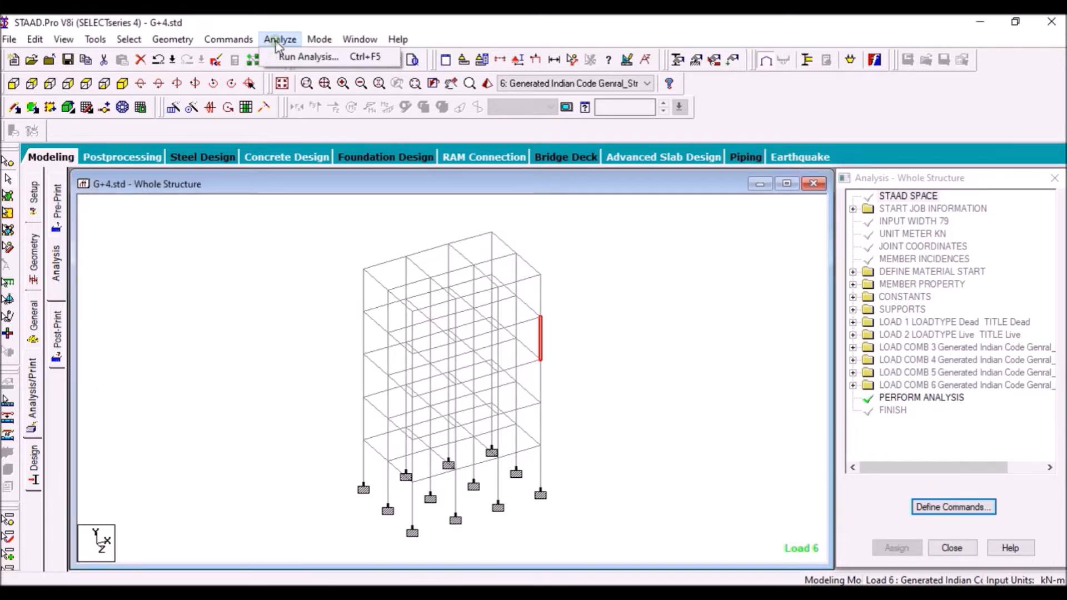
left_click(300, 57)
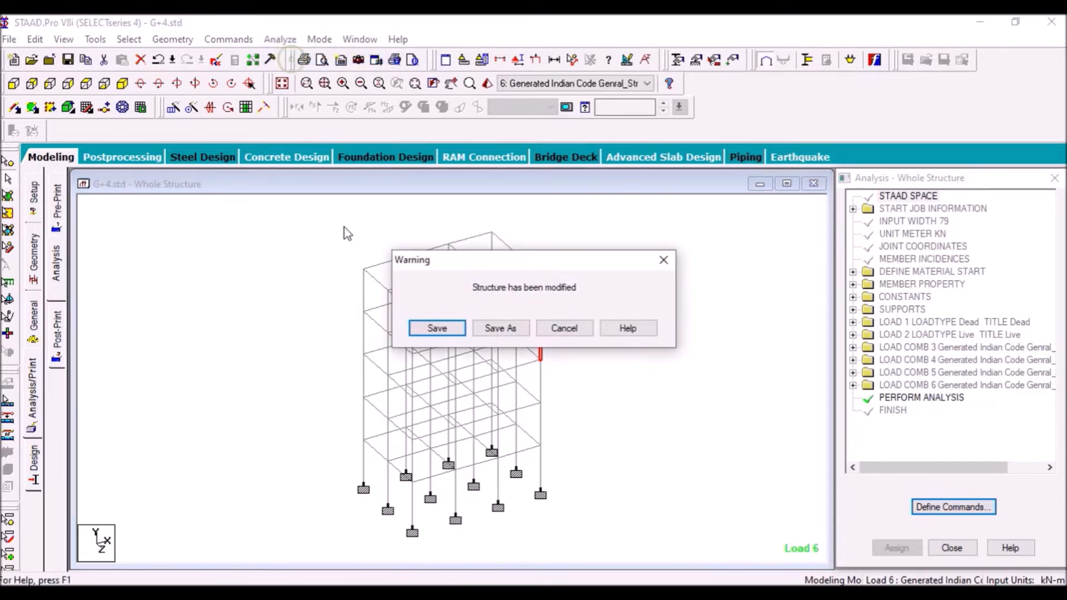
left_click(436, 329)
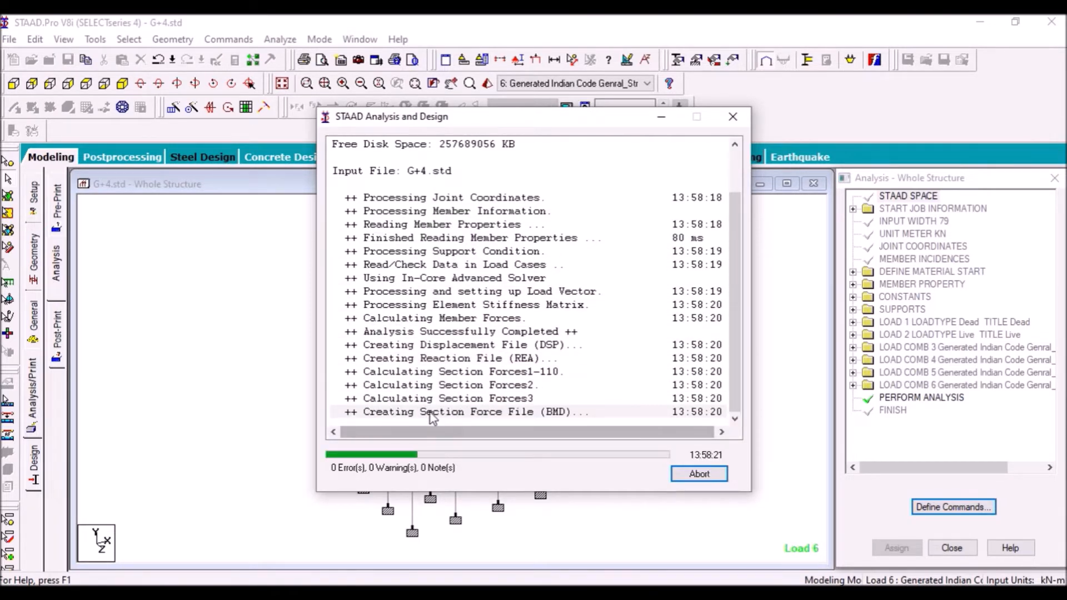
left_click(450, 372)
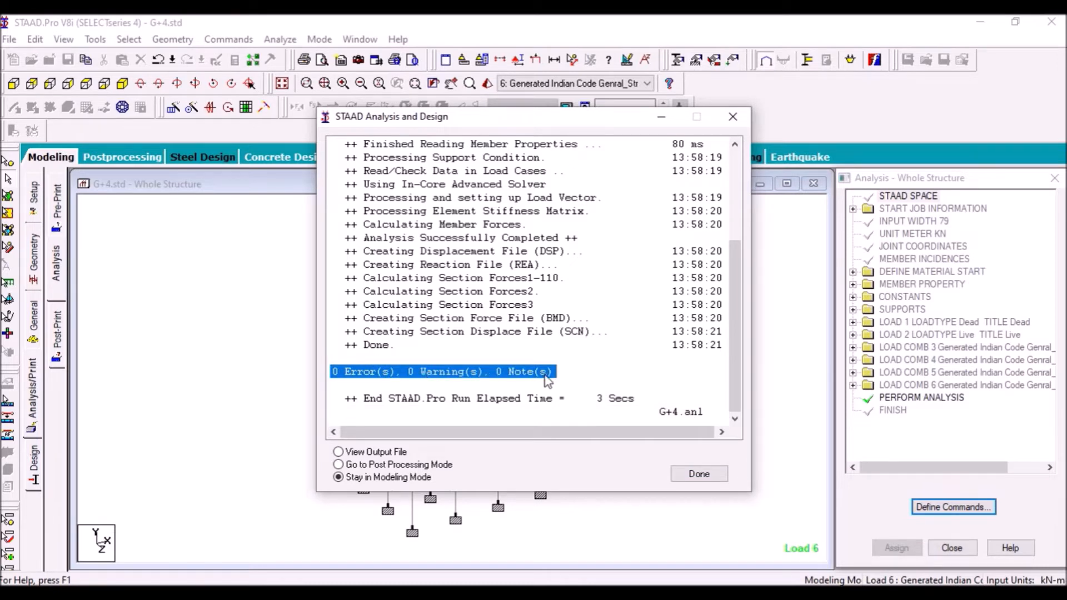
left_click(371, 452)
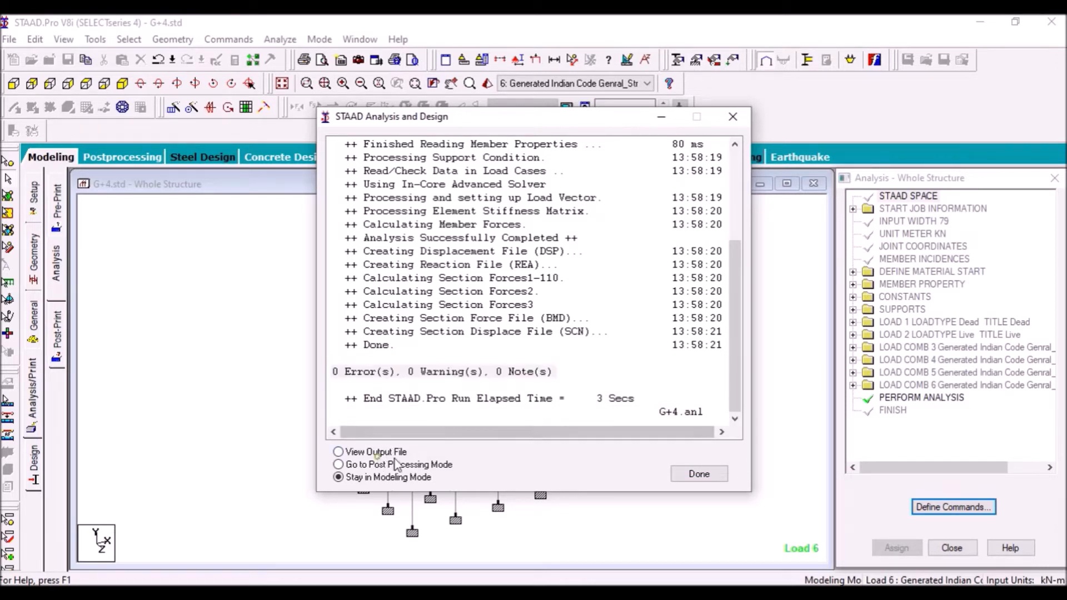
Open the analysis output file, review its problem statistics and member property listing, and close it
left_click(698, 474)
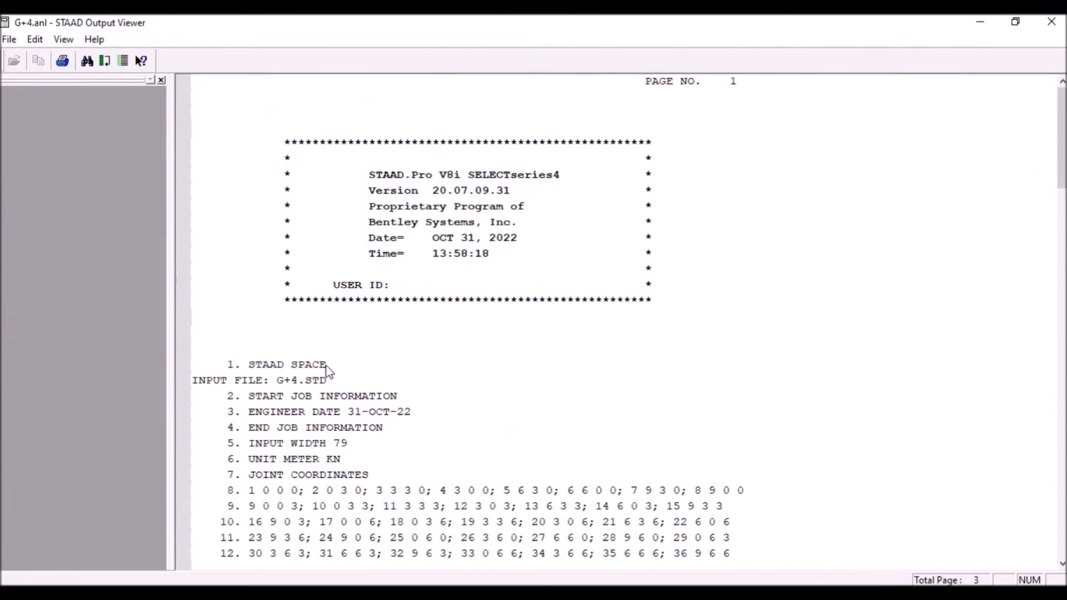
scroll(334, 367, "down", 10)
scroll(356, 370, "down", 20)
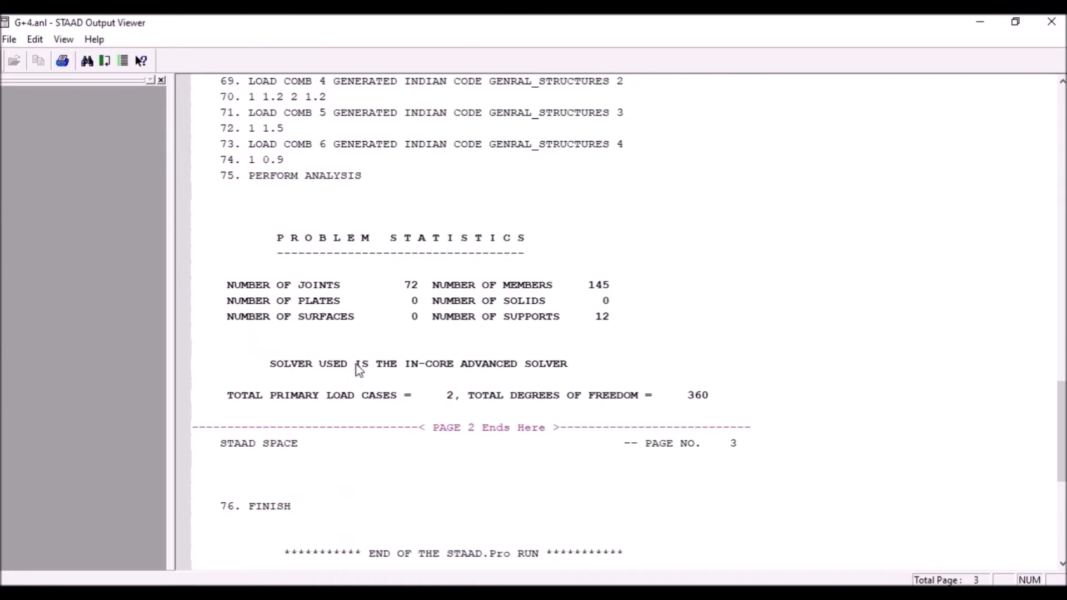
scroll(359, 369, "up", 16)
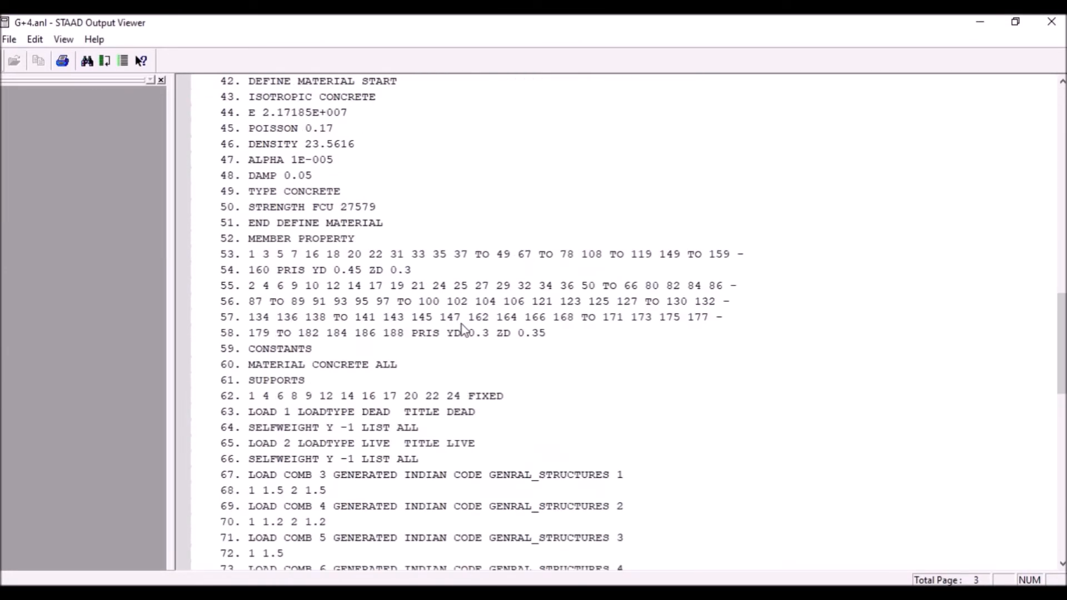
left_click(1050, 21)
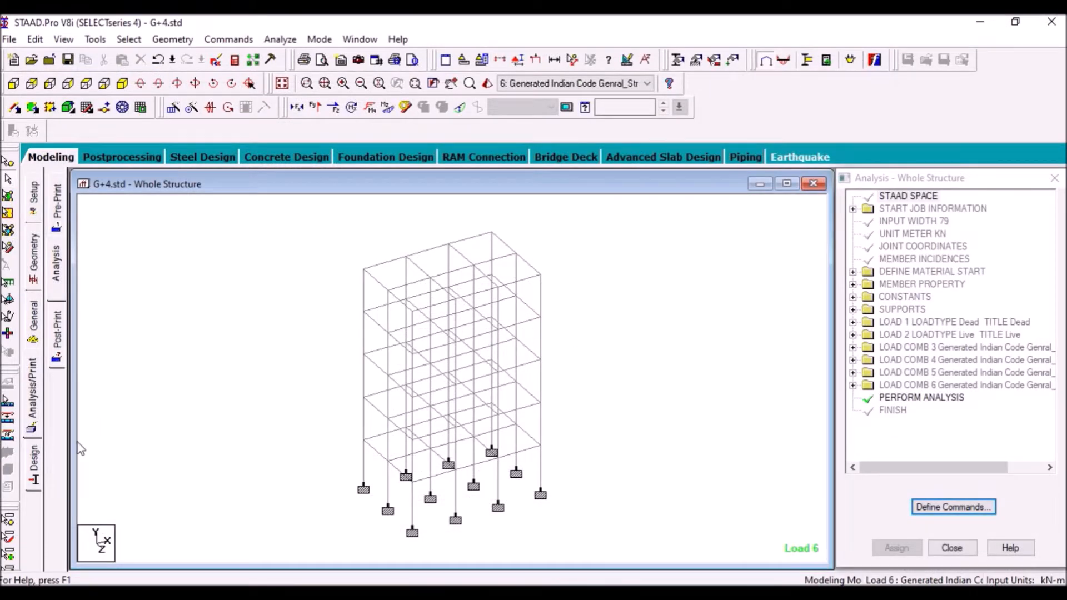
Open the concrete design settings for the whole structure and set the design code to IS456
left_click(35, 472)
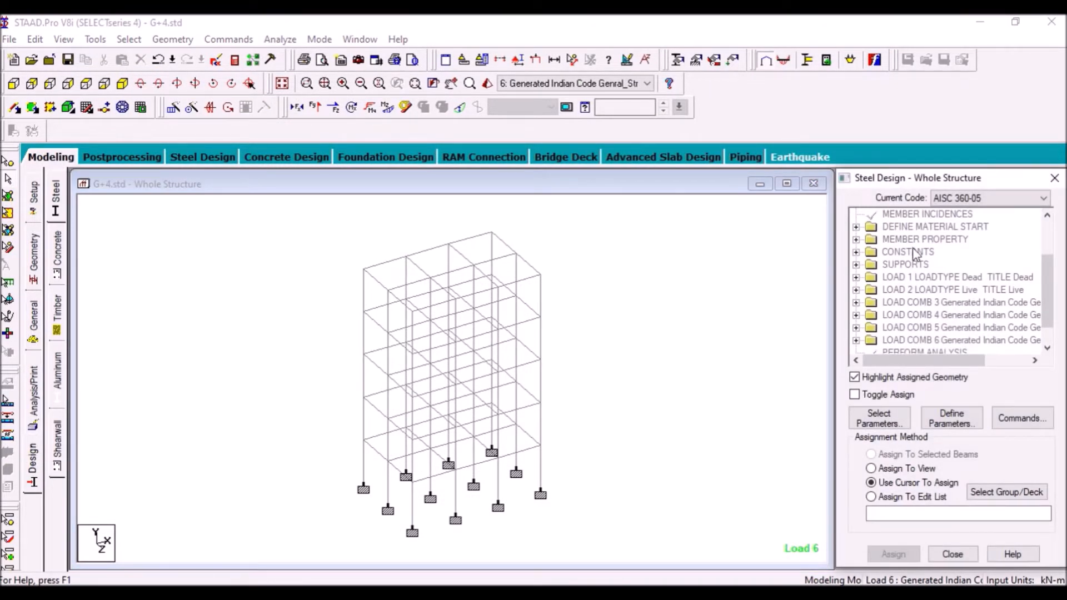
left_click(953, 199)
left_click(74, 259)
left_click(58, 255)
left_click(981, 198)
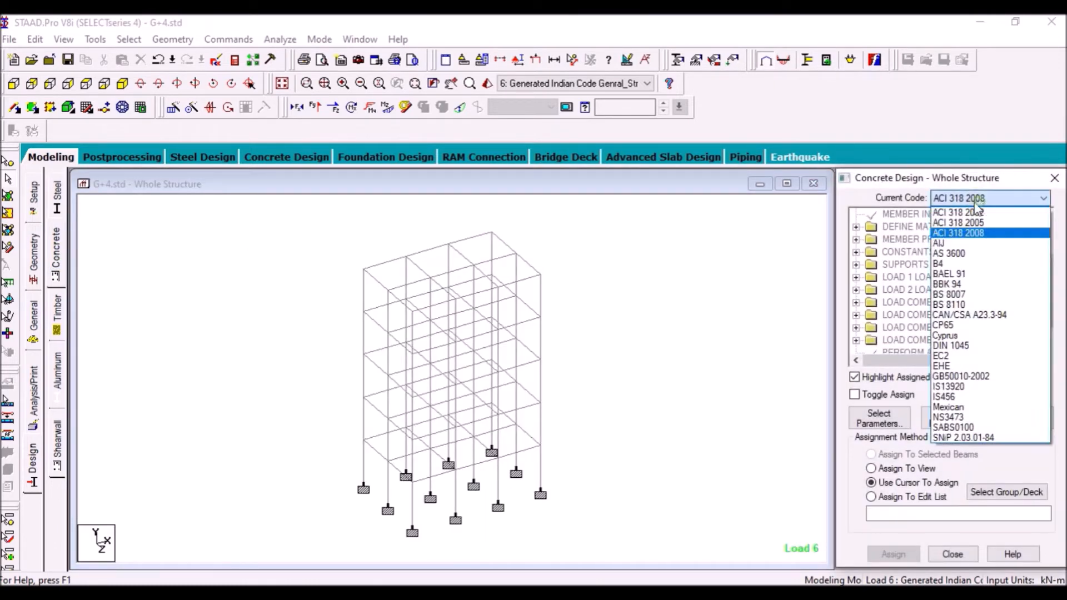
left_click(958, 397)
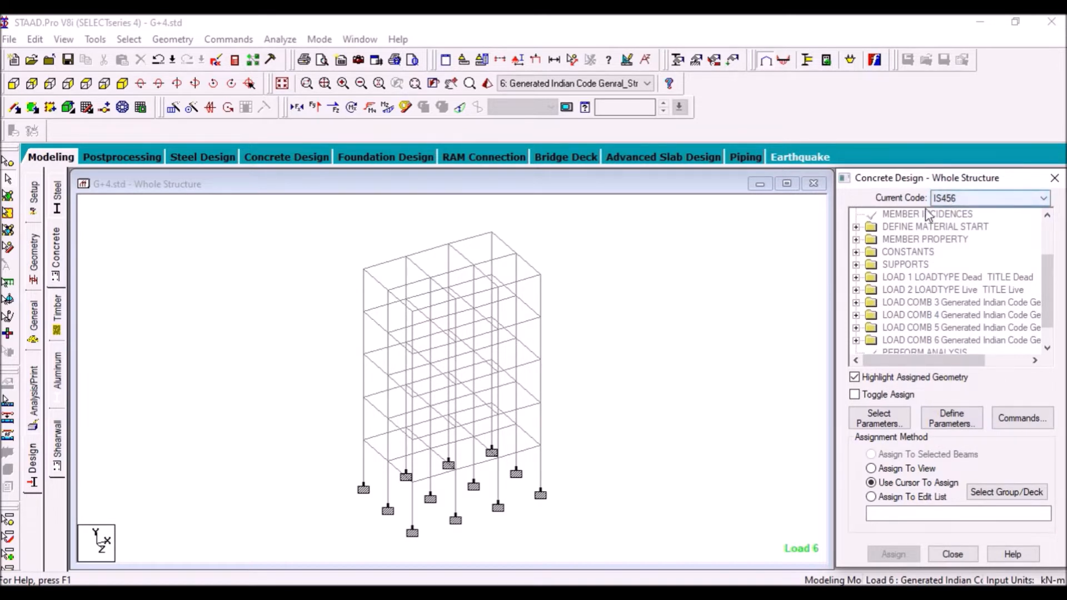
Limit the selected design parameters to Fc (compressive strength of concrete) and Fymain (yield strength for main reinforcement)
left_click(882, 411)
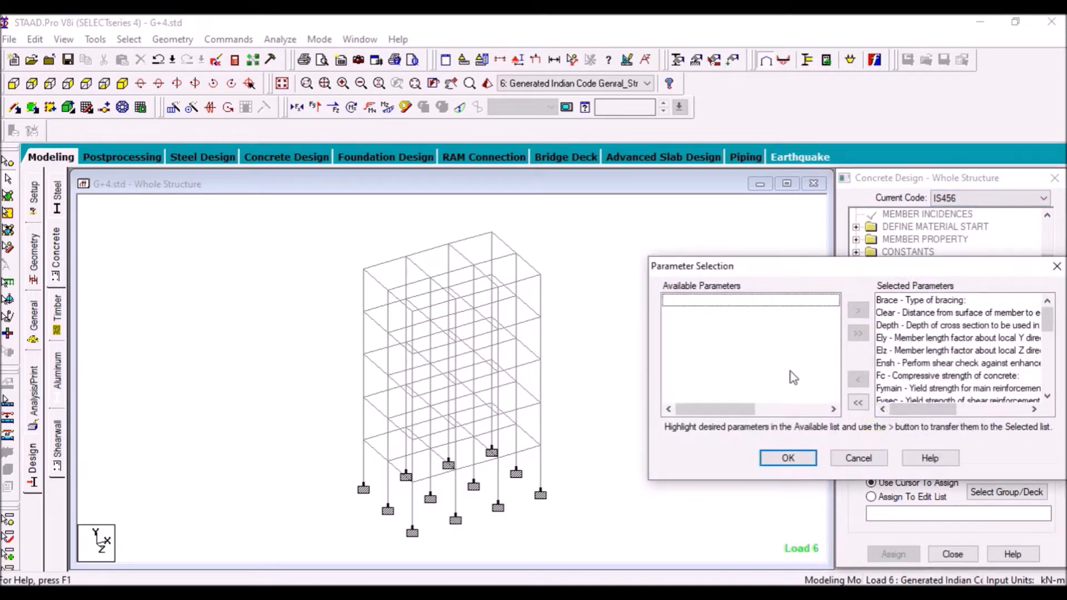
left_click(857, 402)
double_click(705, 376)
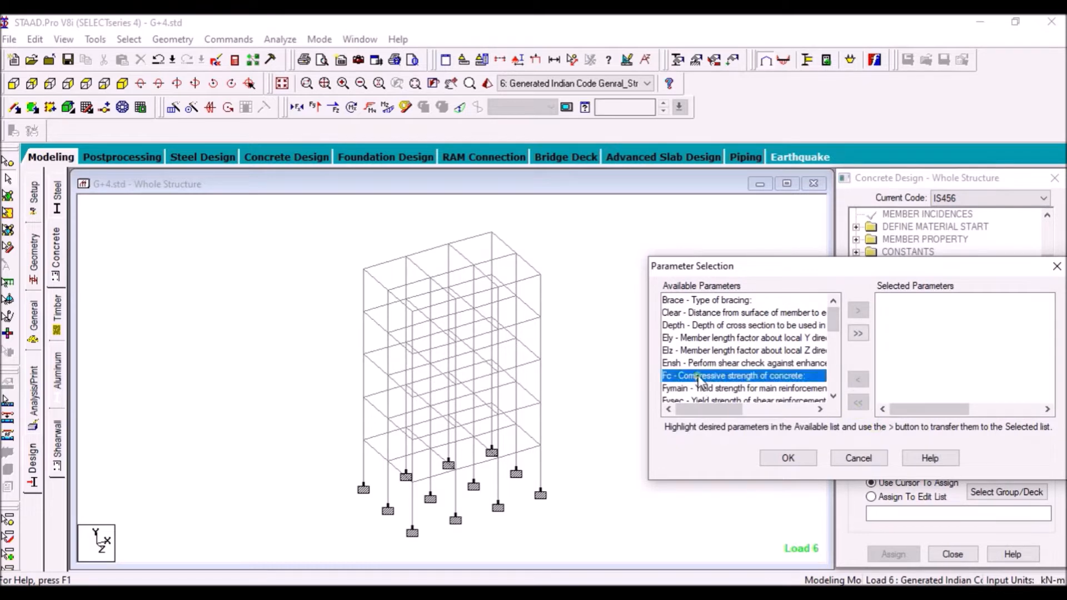
double_click(707, 377)
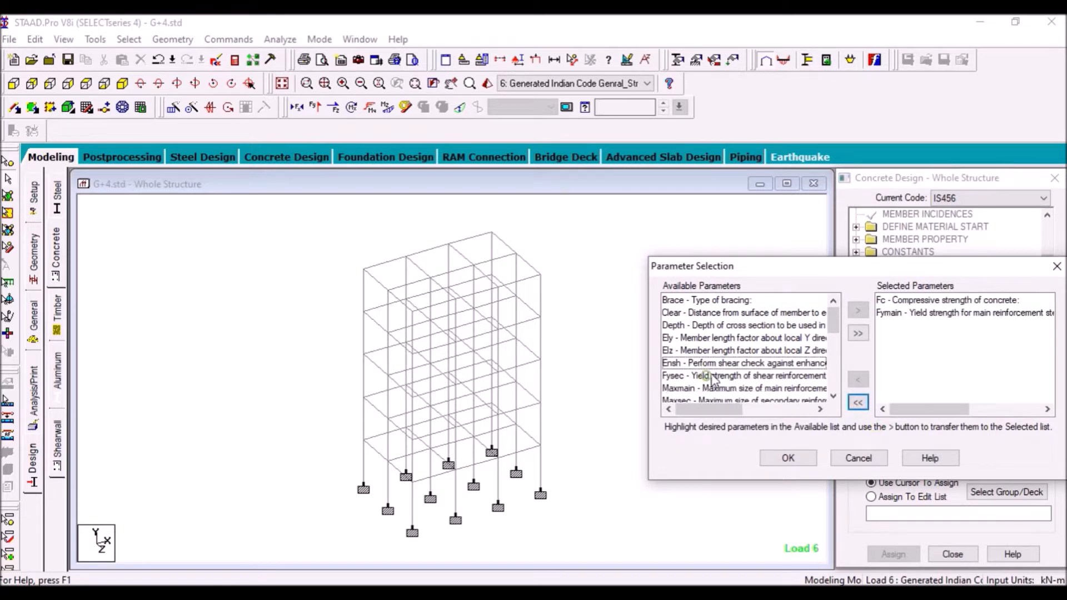
left_click(788, 458)
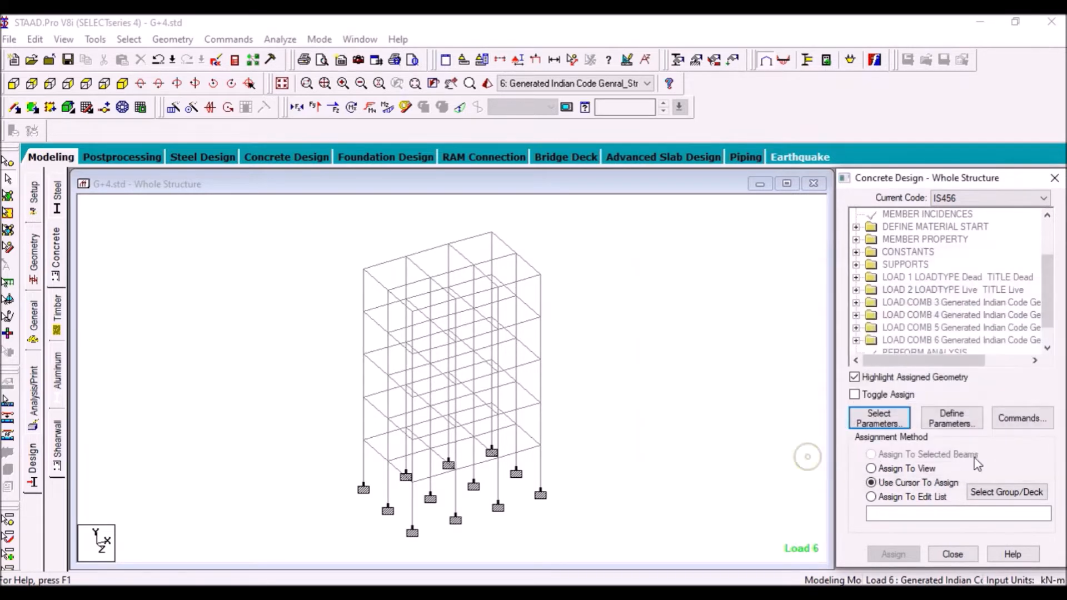
Add the beam design and concrete take-off commands to the concrete design
left_click(1017, 419)
left_click(645, 257)
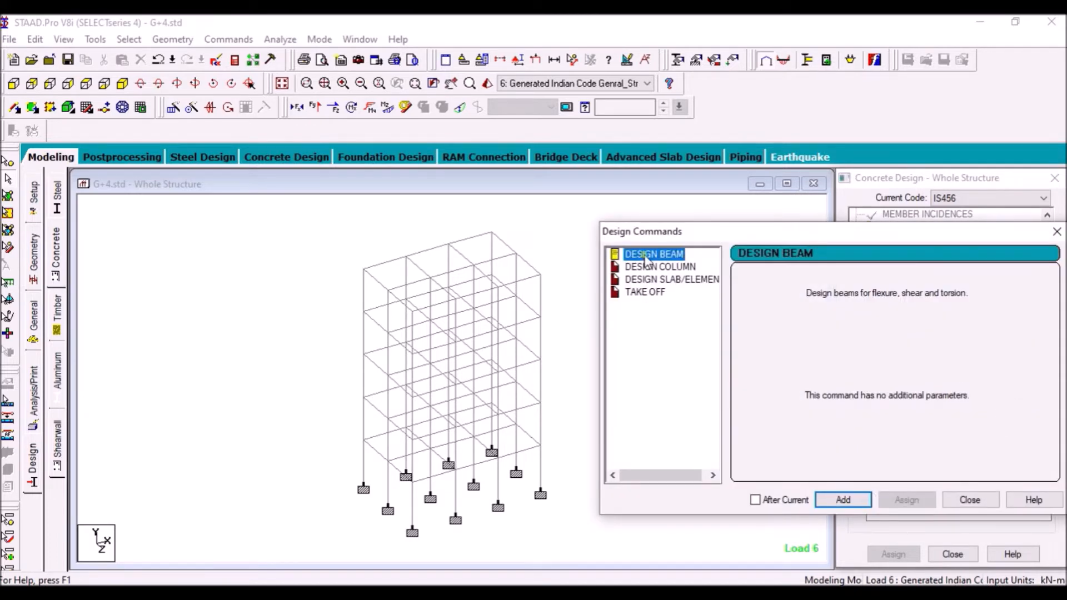
left_click(843, 501)
left_click(667, 267)
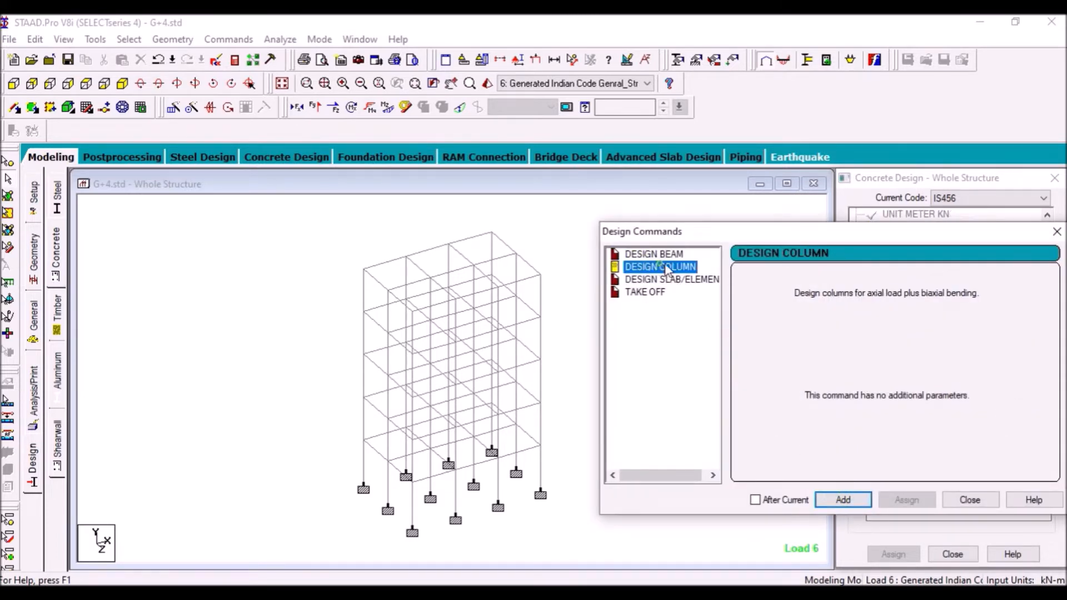
left_click(832, 497)
left_click(644, 293)
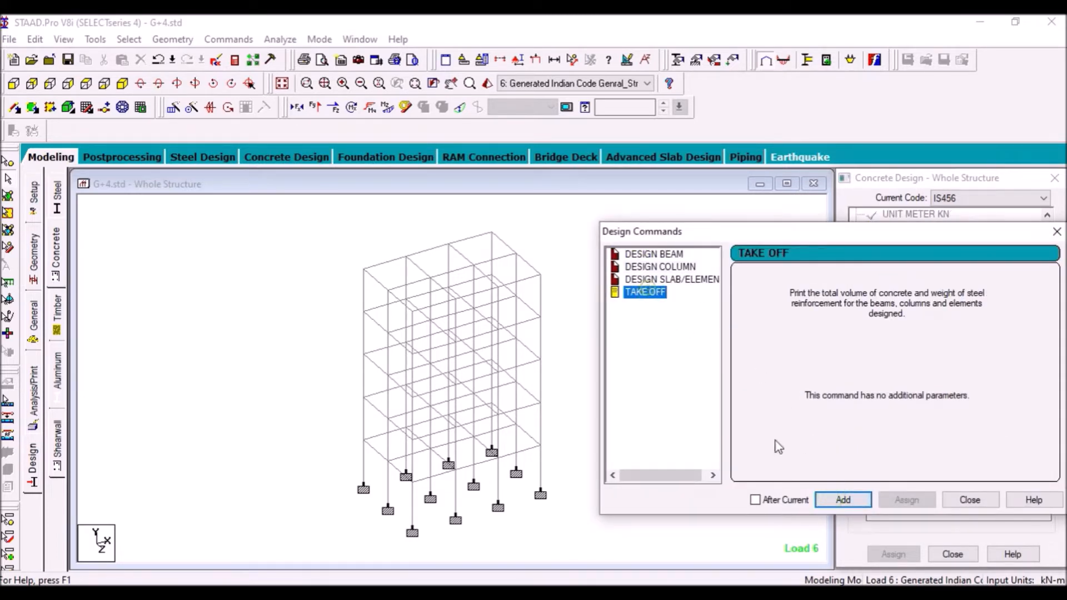
left_click(842, 500)
left_click(963, 500)
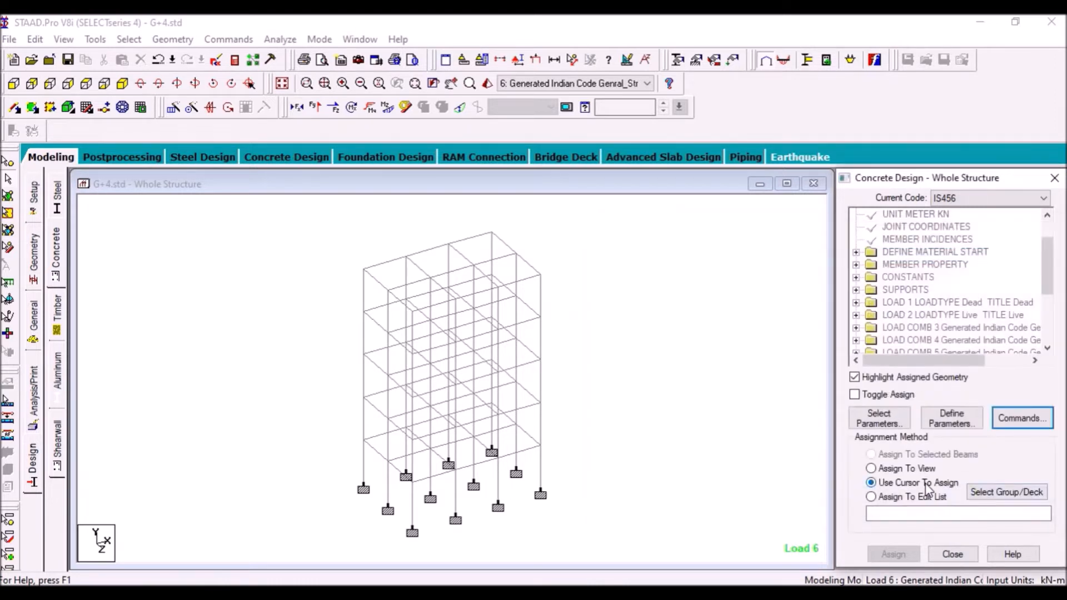
scroll(928, 255, "down", 3)
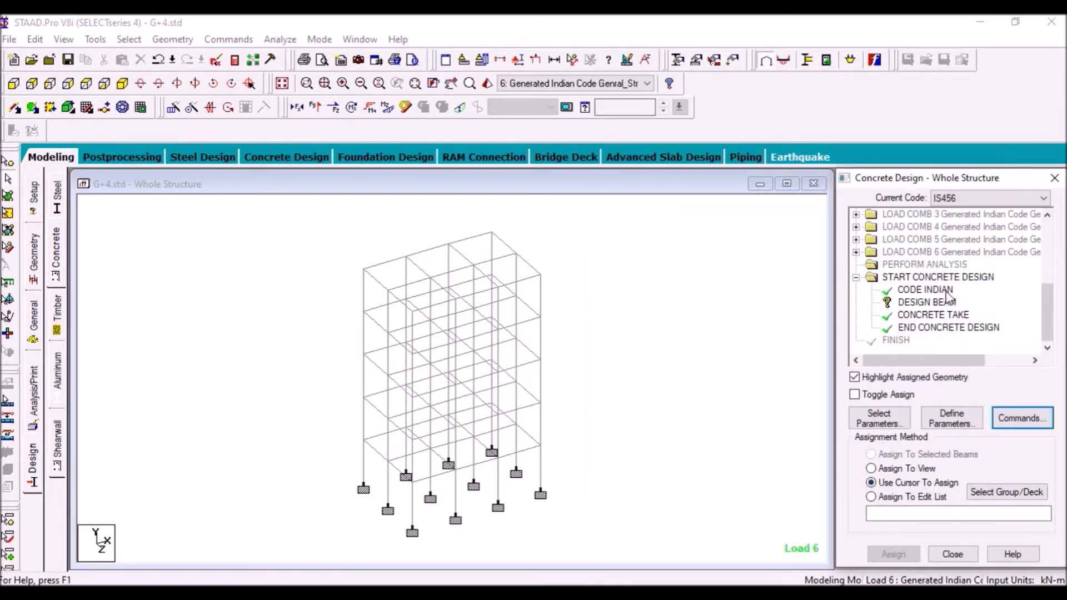
Define the FC design parameter with a concrete compressive strength of 30000 kN/m2
left_click(954, 422)
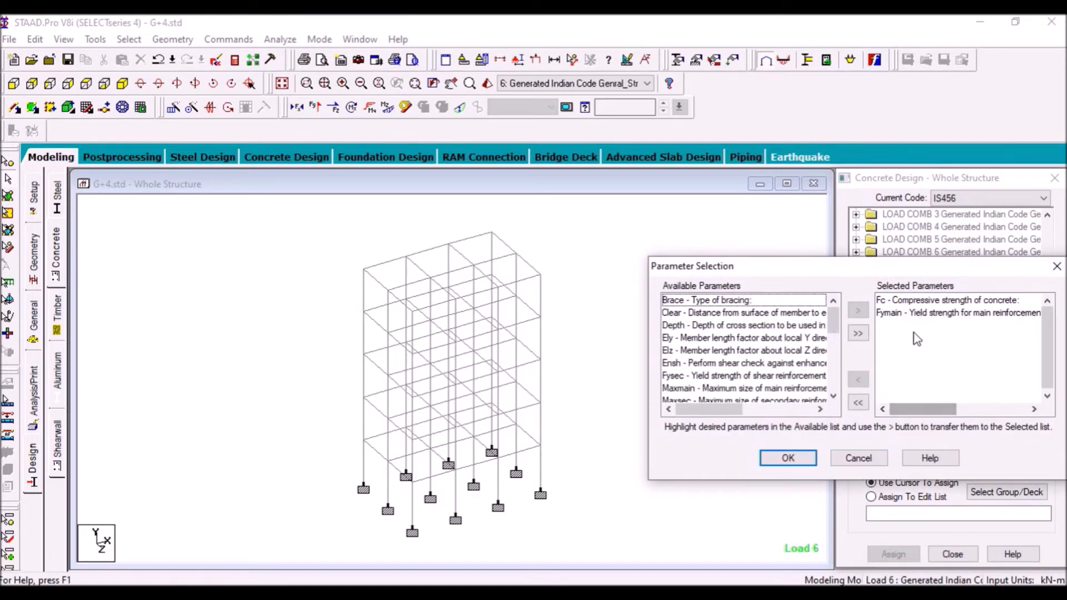
key("Return")
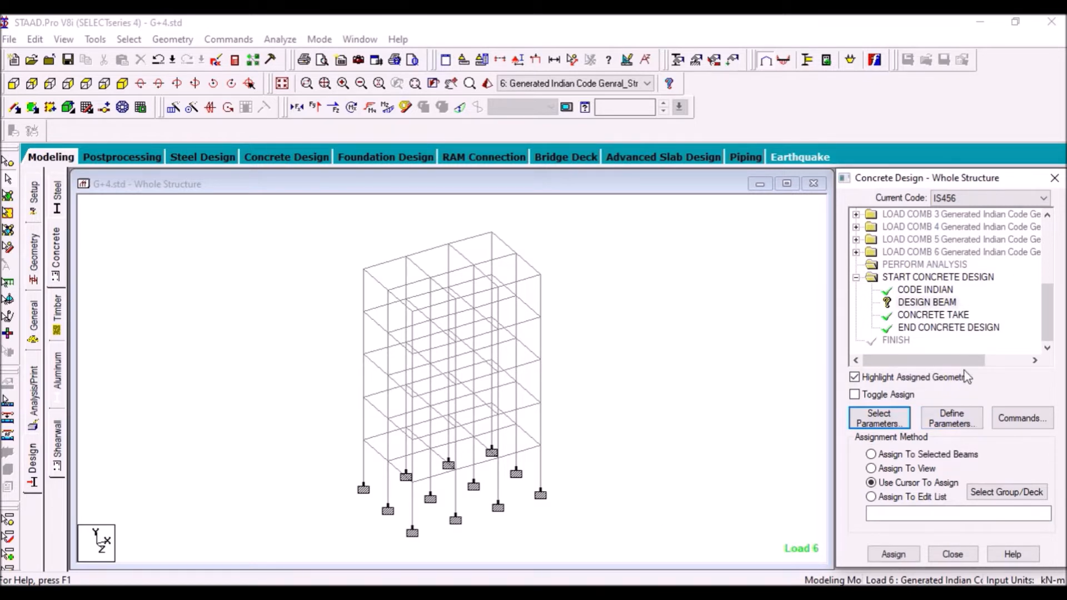
left_click(946, 411)
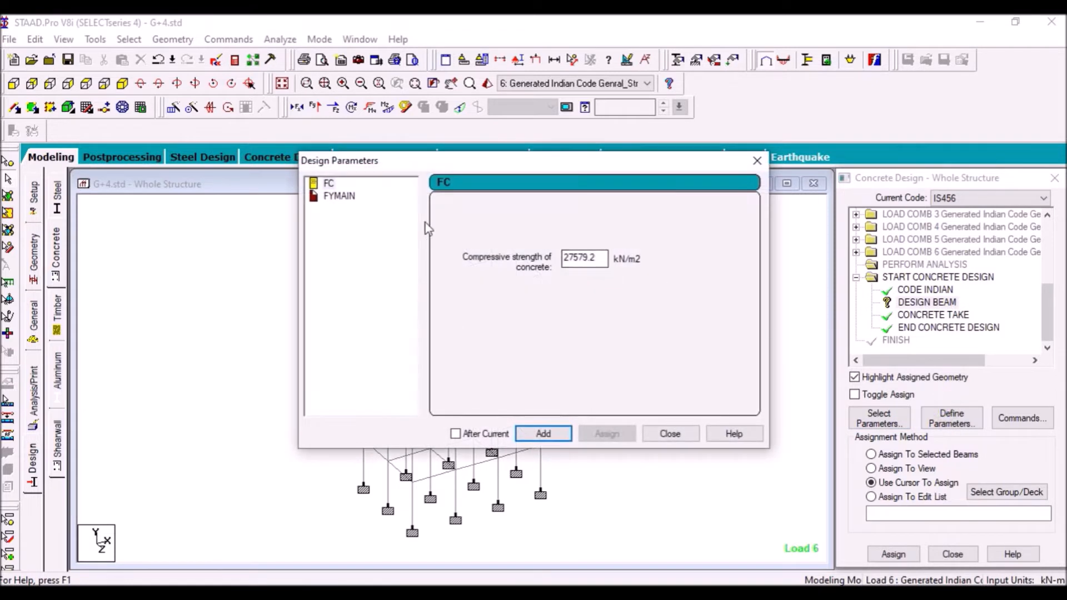
left_click_drag(600, 256, 534, 259)
type("30000")
left_click(543, 434)
Define the FYMAIN design parameter with a main reinforcement yield strength of 415000 kN/m2
left_click(340, 197)
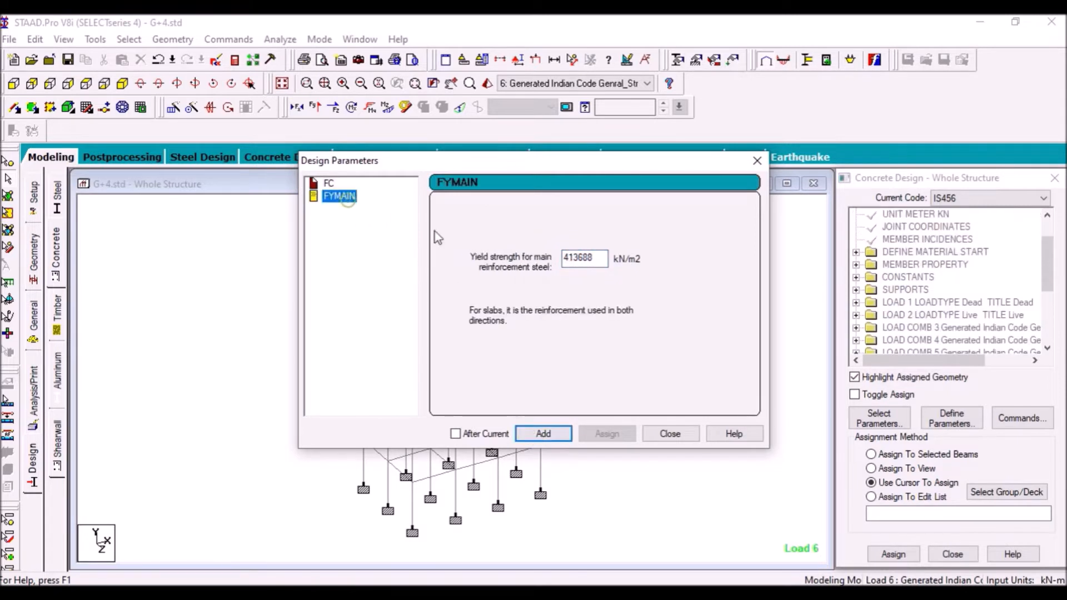
left_click_drag(598, 258, 525, 258)
type("415000")
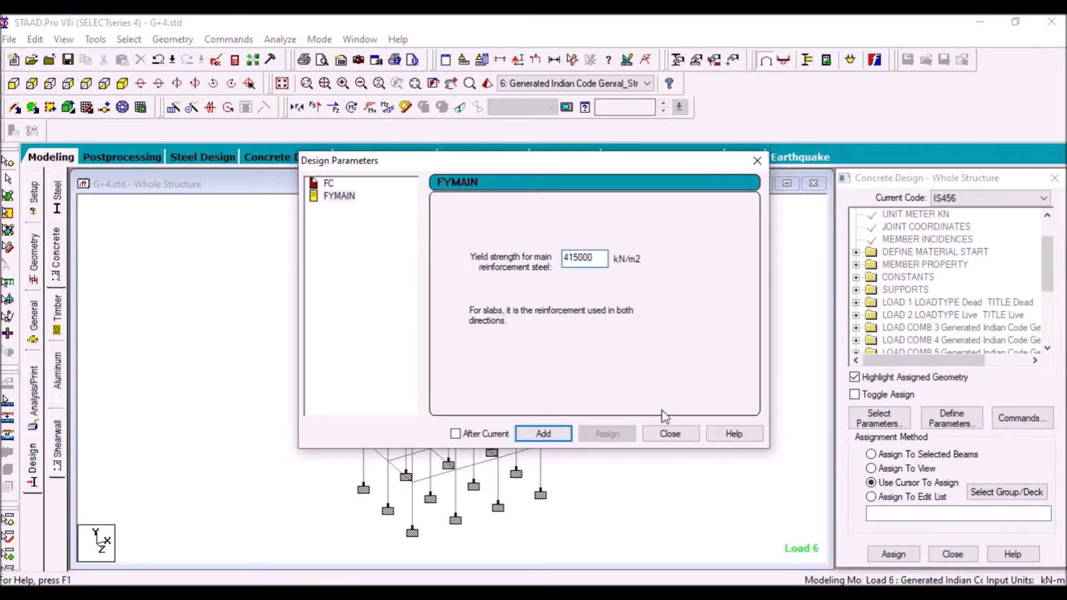
left_click(543, 433)
left_click(670, 434)
Assign the DESIGN BEAM command to all members in the view
scroll(935, 317, "down", 3)
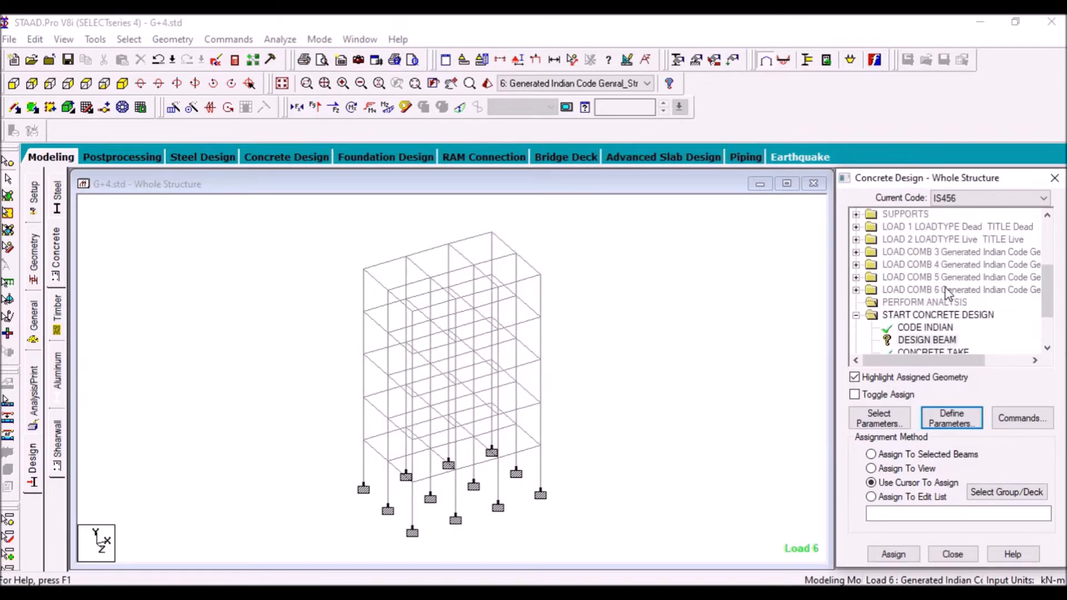
left_click(922, 278)
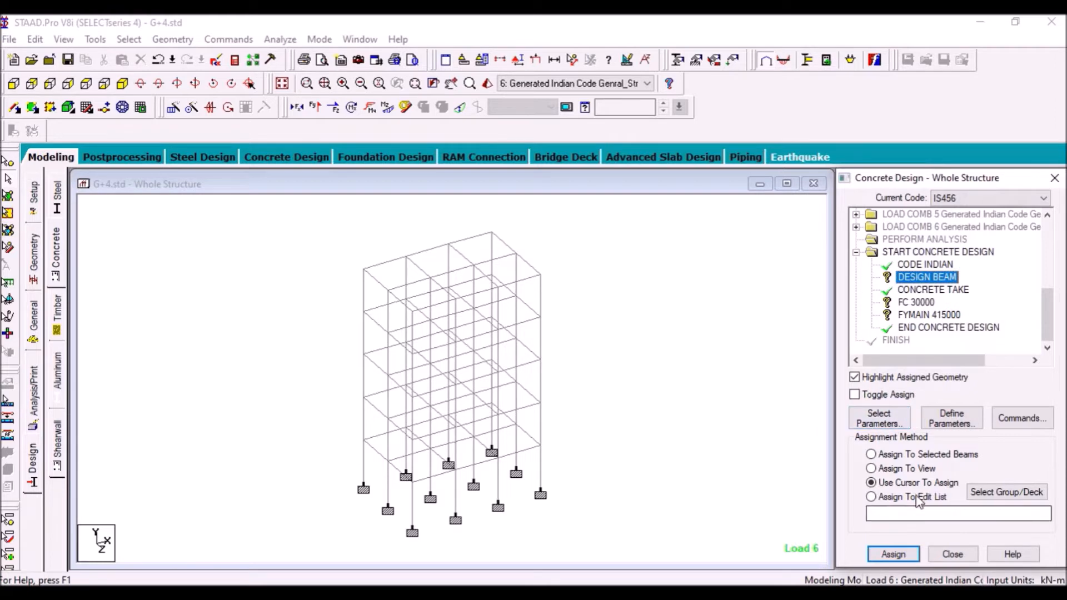
left_click(917, 469)
left_click(893, 553)
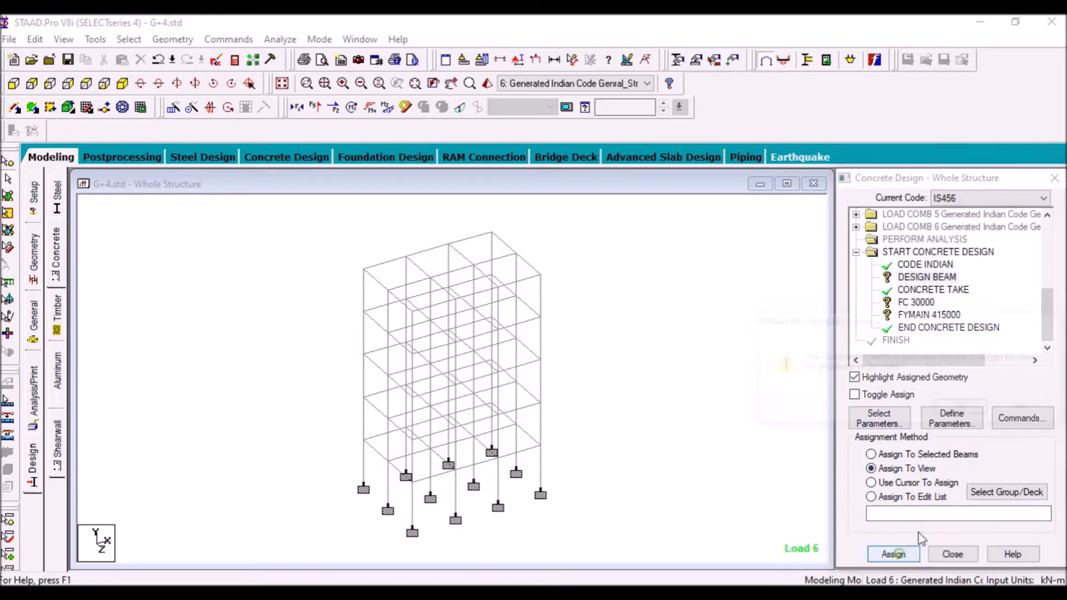
left_click(962, 409)
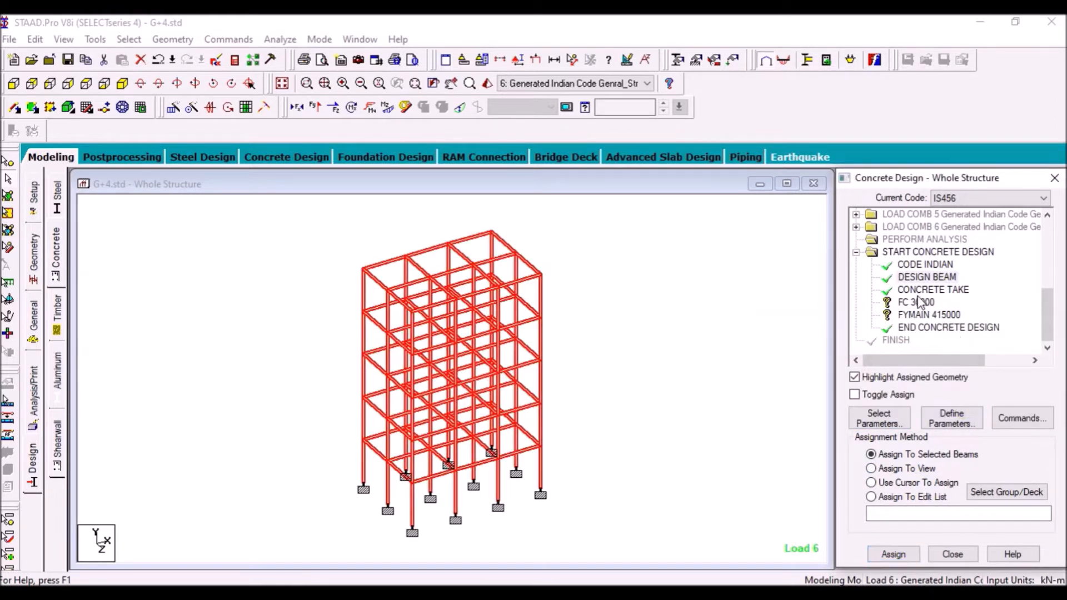
Assign the FC 30000 and FYMAIN 415000 parameters to all members in the view
left_click(915, 303)
left_click(916, 469)
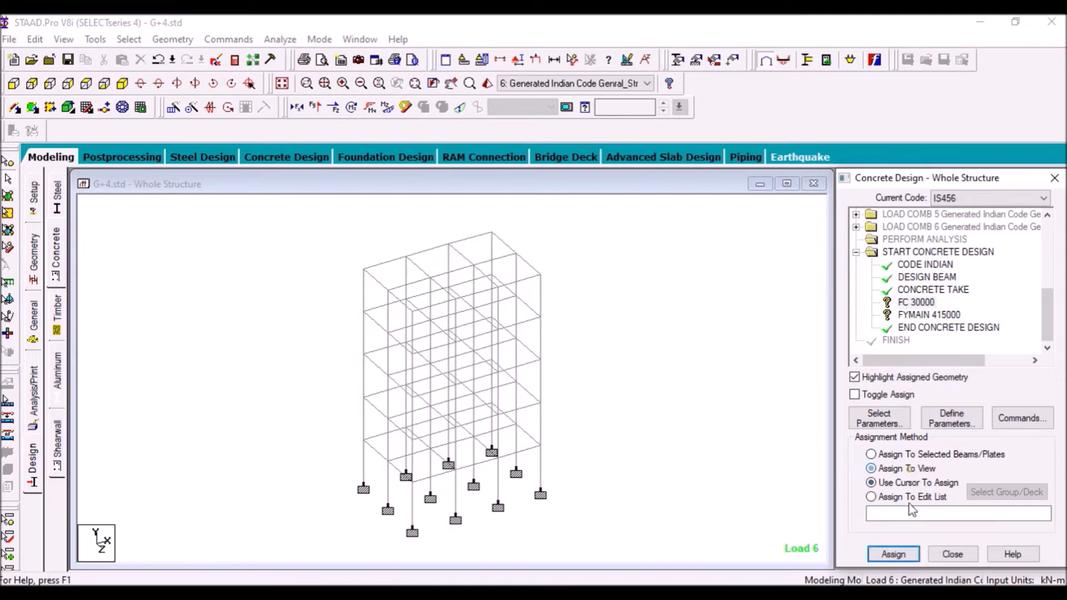
left_click(893, 554)
left_click(963, 409)
left_click(913, 315)
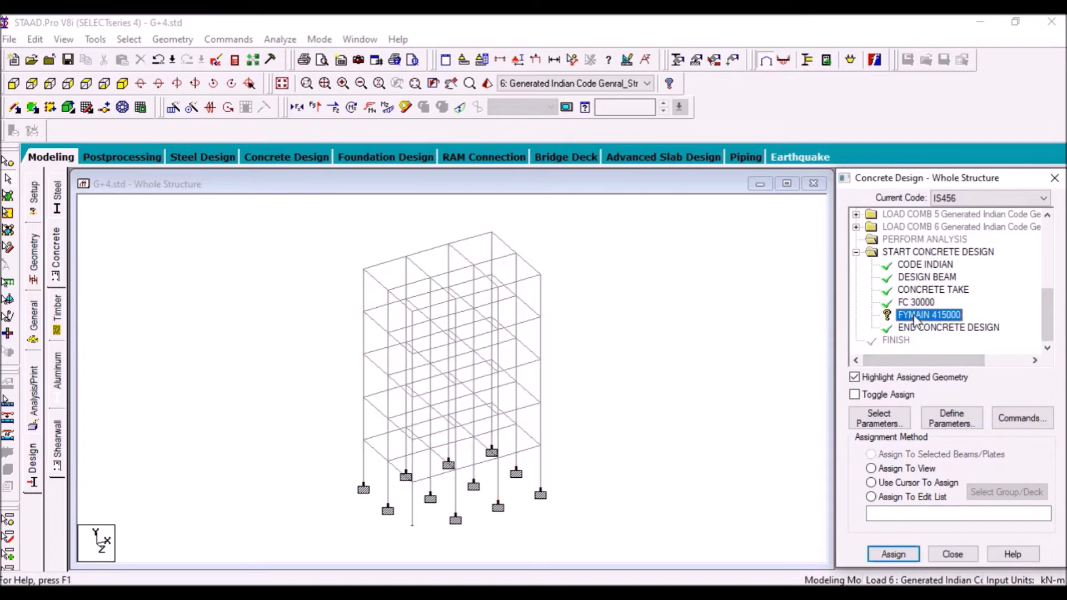
left_click(907, 470)
left_click(893, 554)
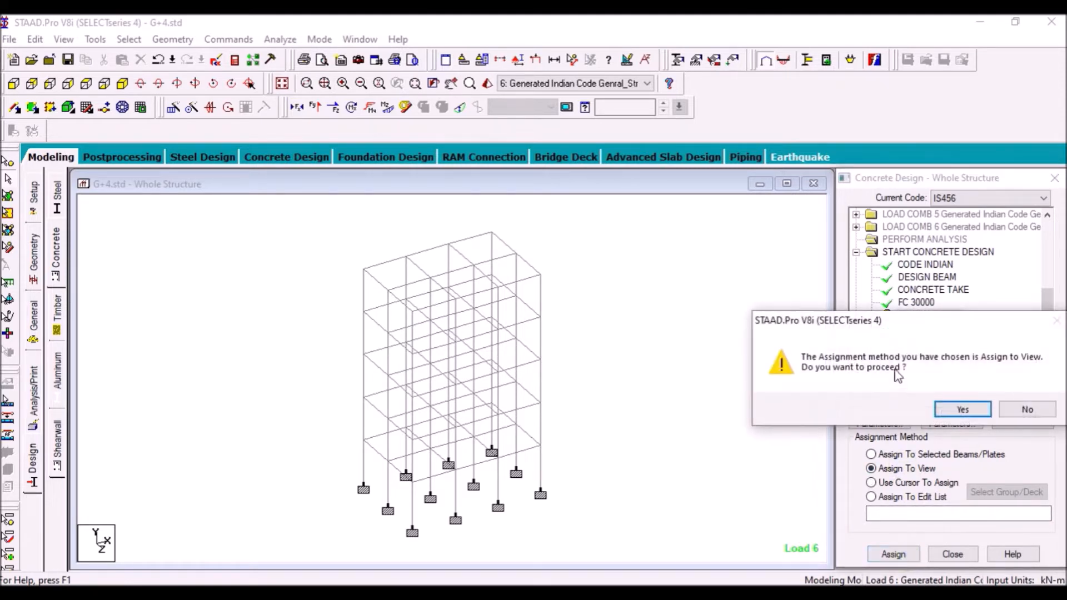
left_click(962, 411)
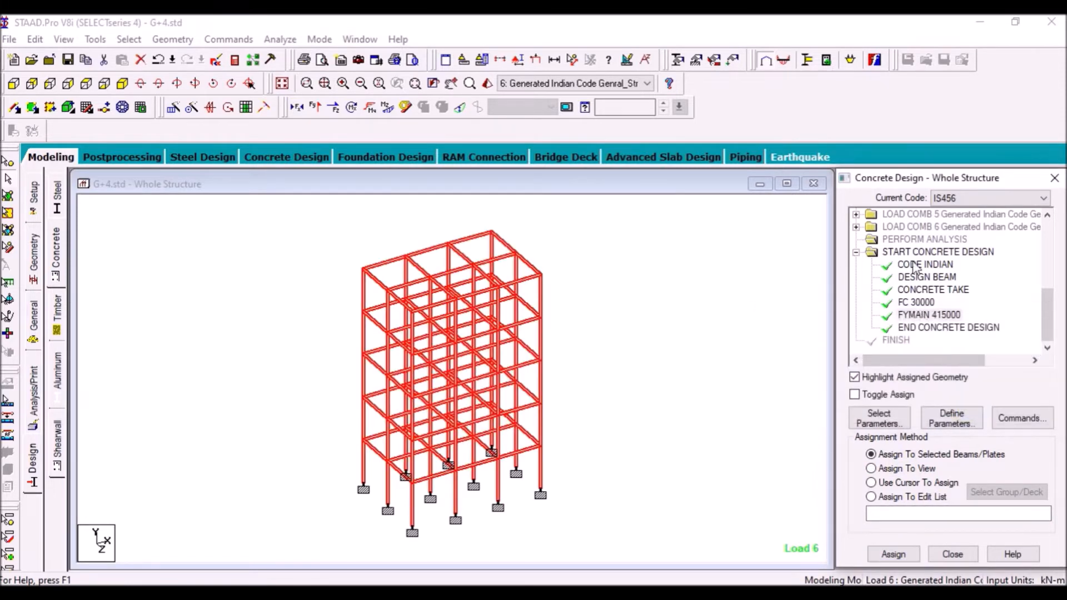
Add a second Perform Analysis command with the No Print option after the concrete design commands
left_click(34, 458)
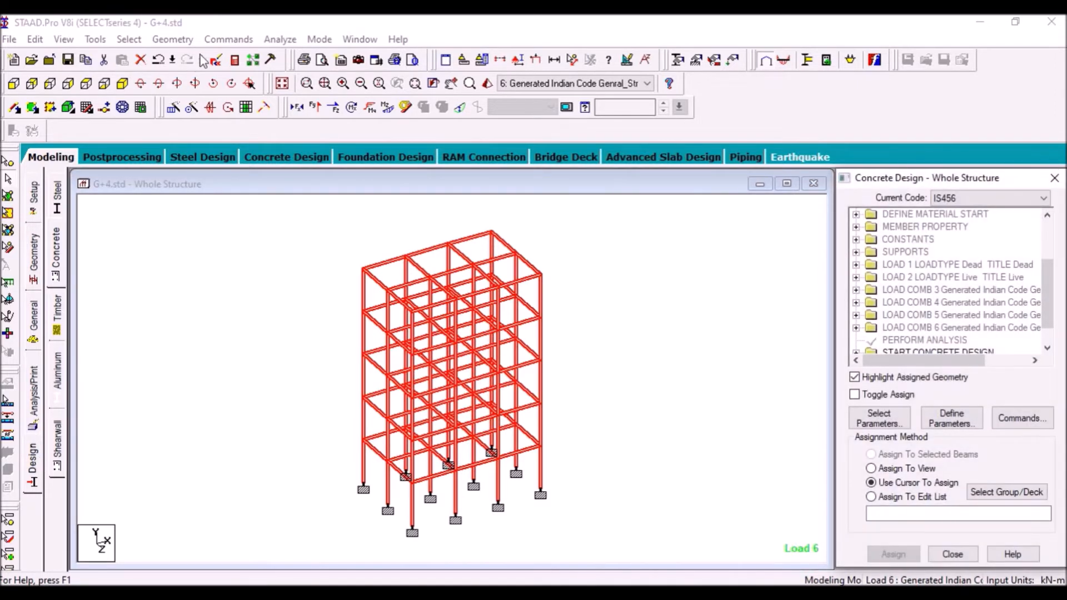
left_click(229, 38)
mouse_move(280, 38)
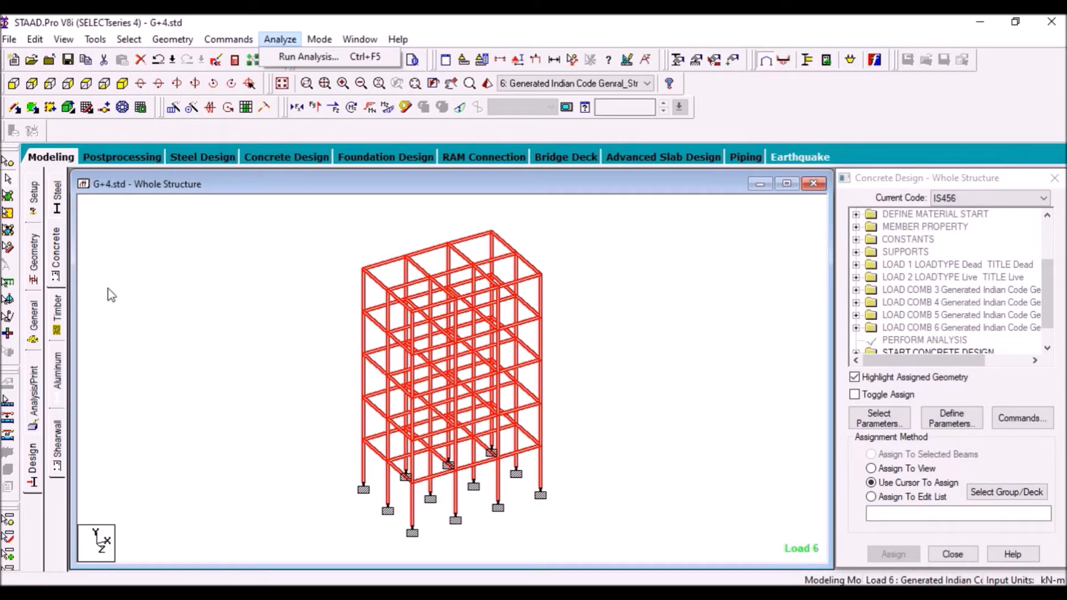
left_click(35, 397)
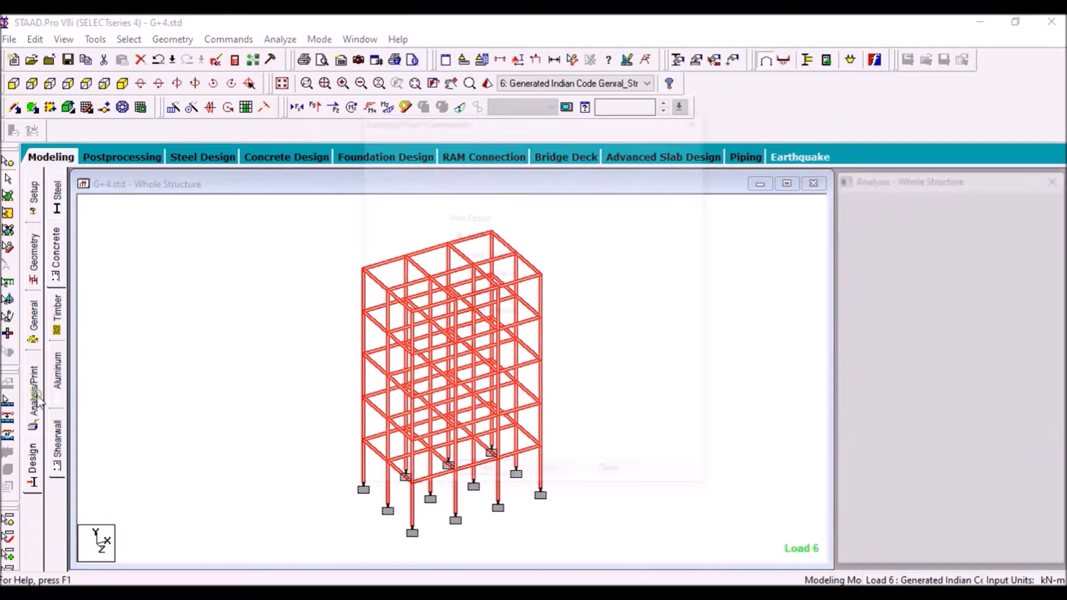
left_click(482, 475)
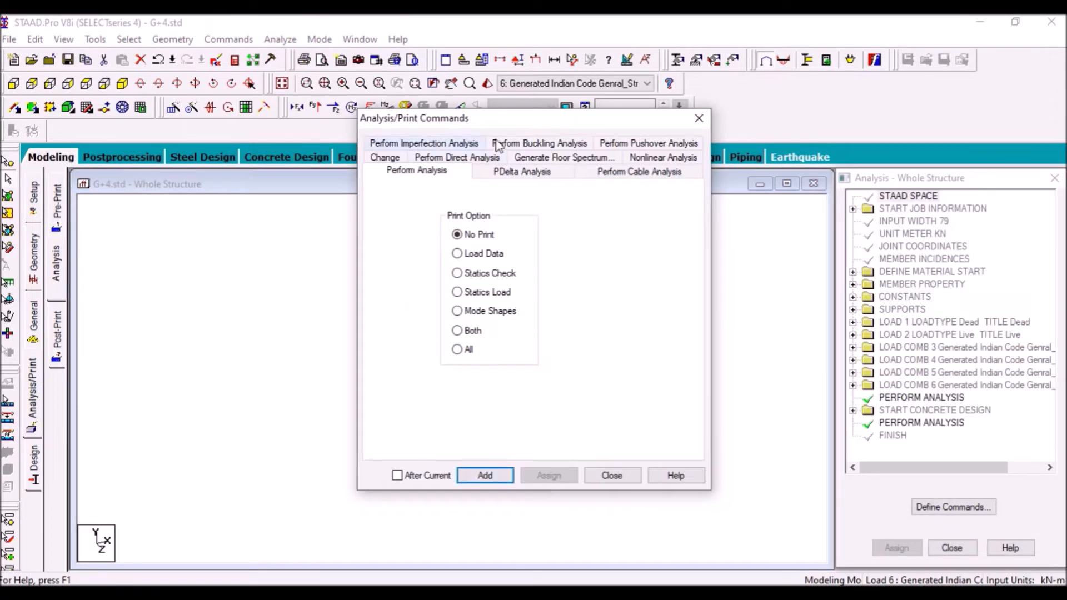
left_click(698, 119)
Save the modified structure, run the analysis and open the output file
left_click(280, 39)
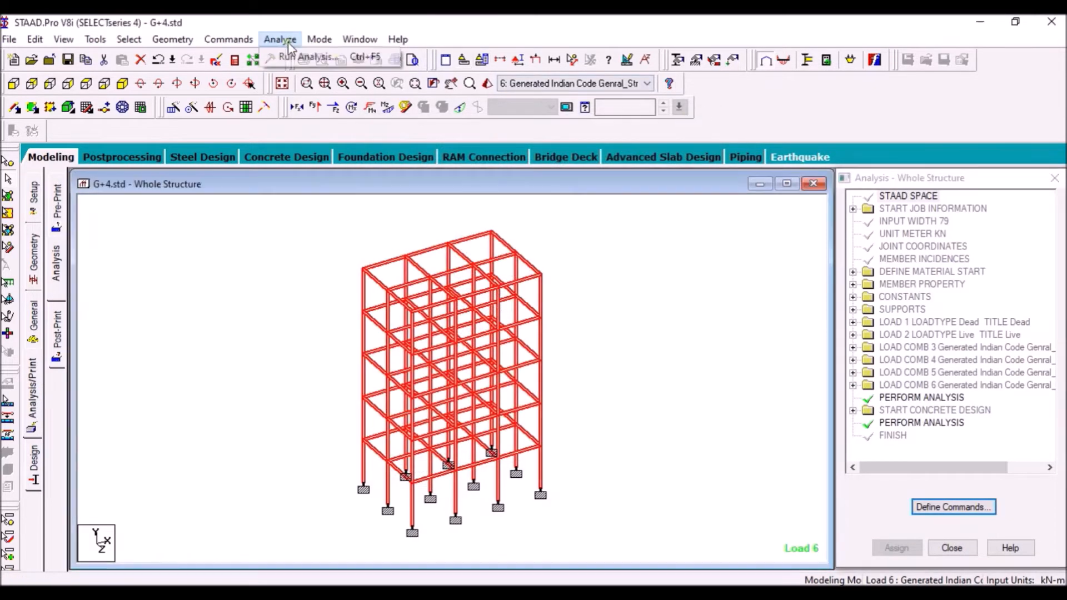
left_click(308, 56)
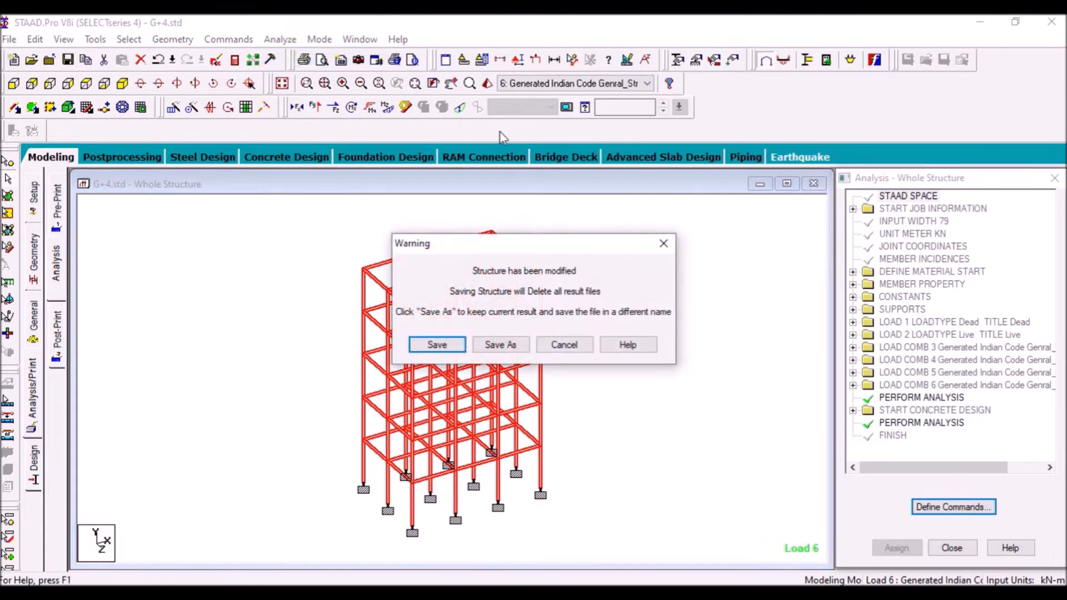
left_click(465, 348)
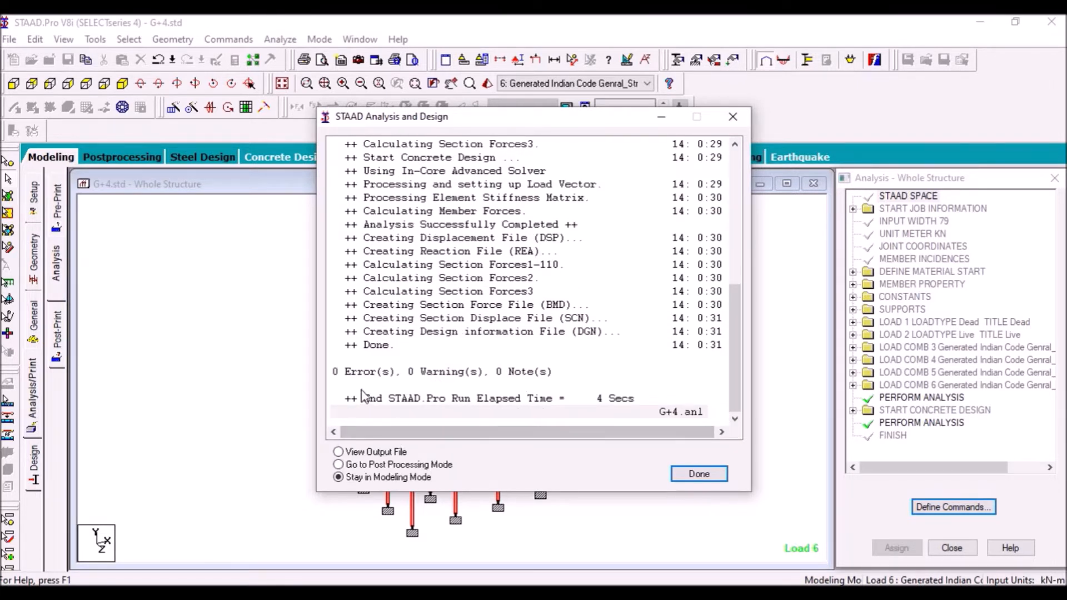
left_click(349, 452)
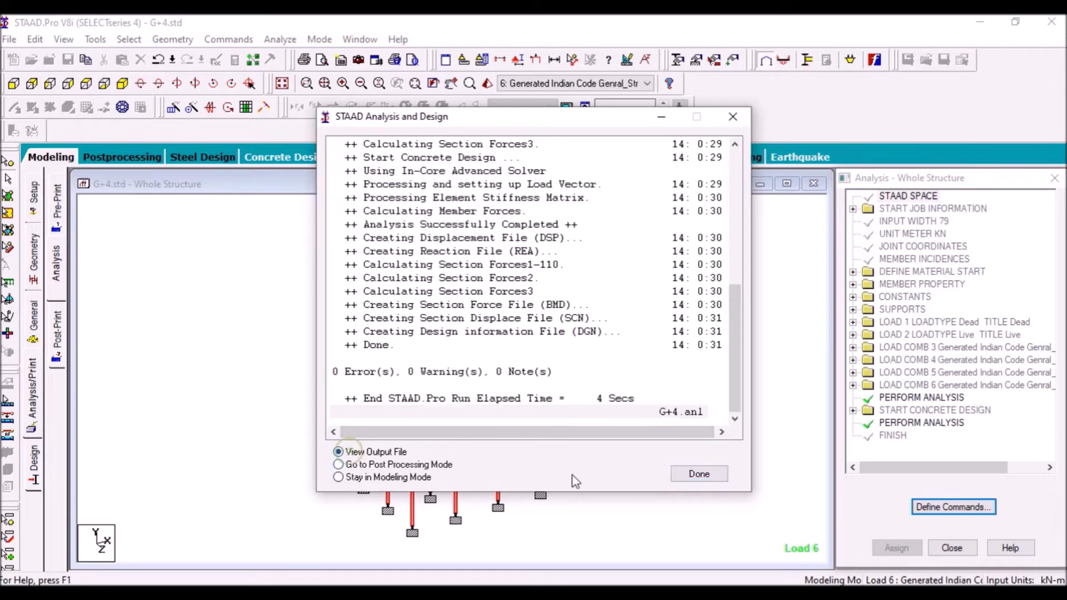
left_click(699, 473)
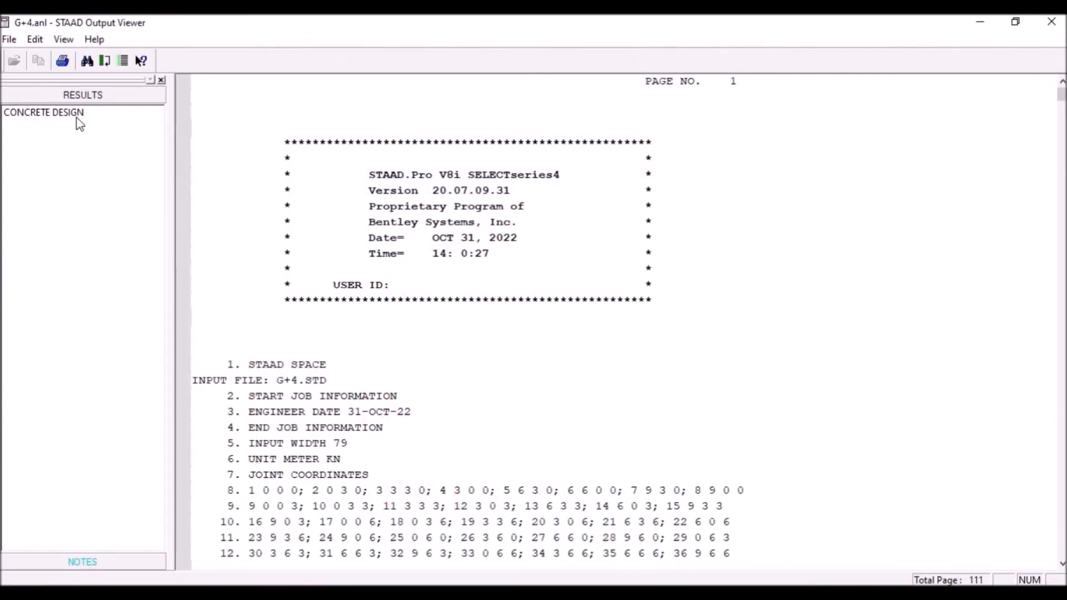
Examine the concrete design results for beam 1, including its dimensions, required and provided reinforcement, and the design pages that follow
left_click(78, 113)
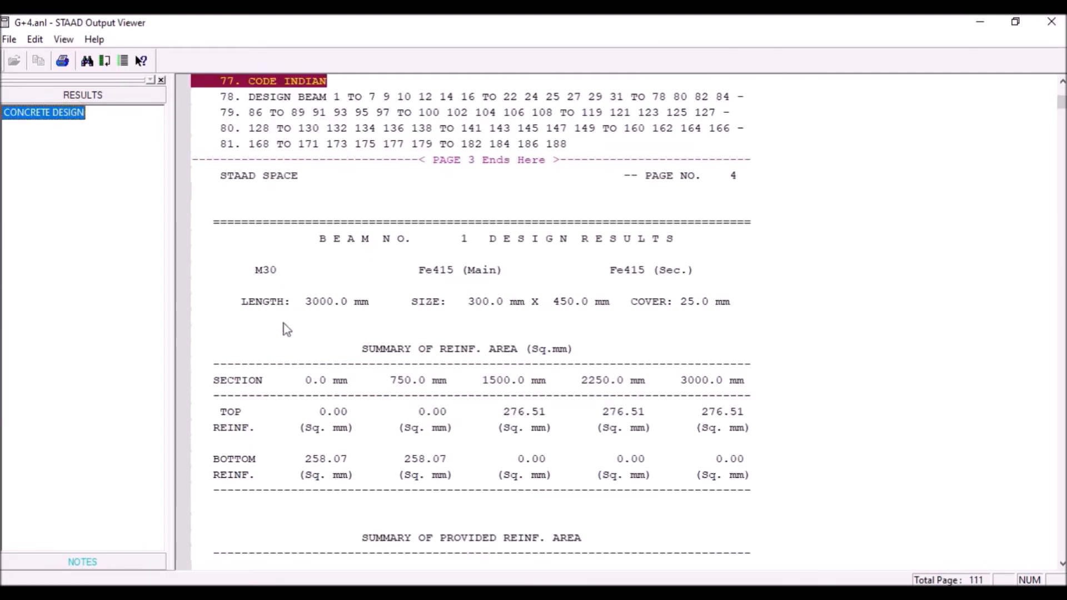
left_click(305, 241)
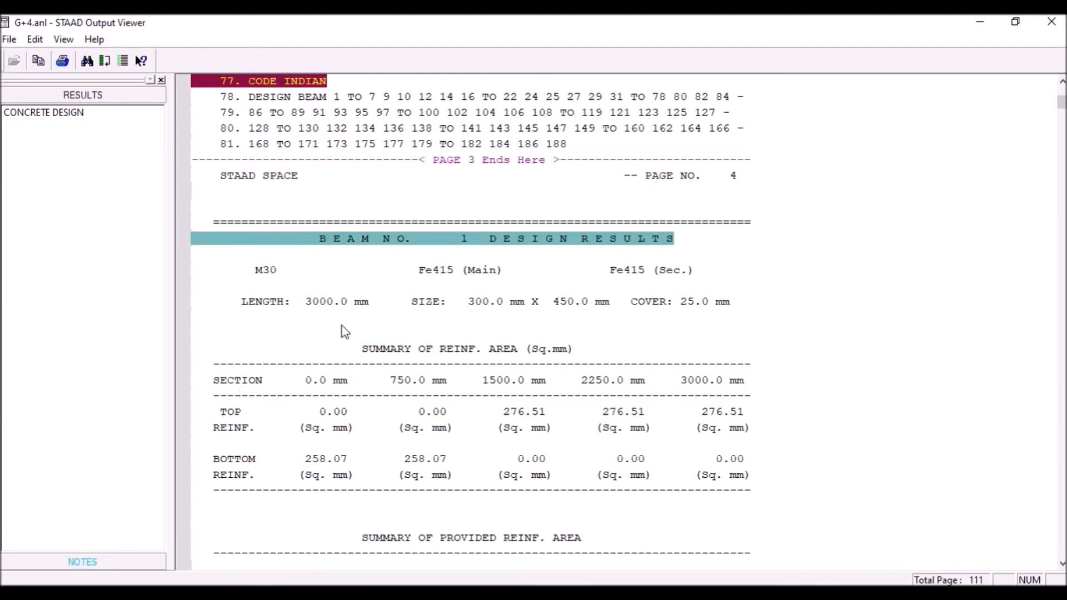
left_click(335, 305)
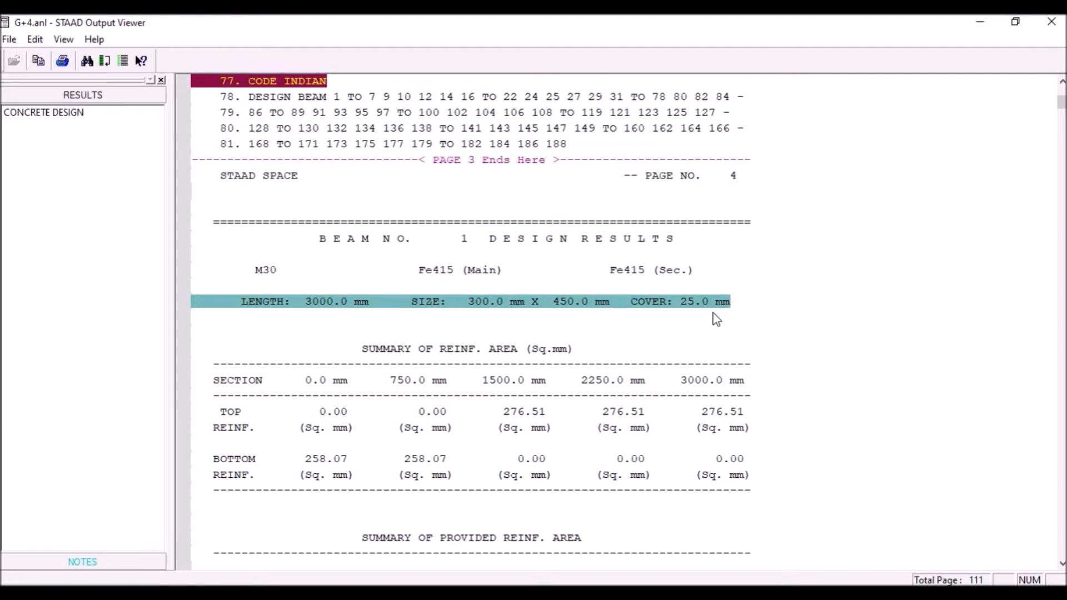
scroll(339, 436, "down", 4)
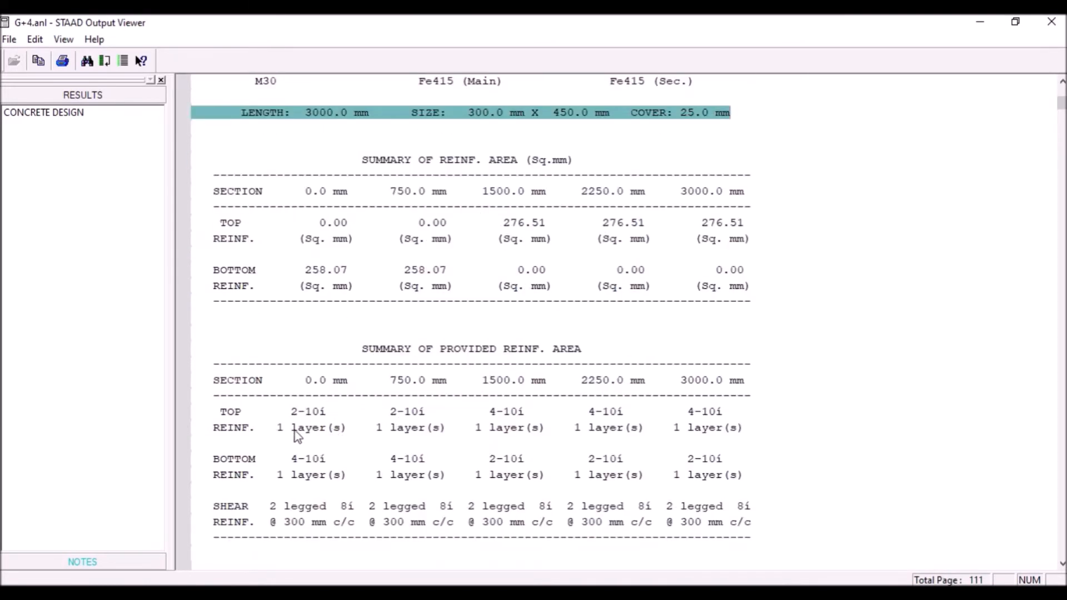
scroll(297, 494, "down", 17)
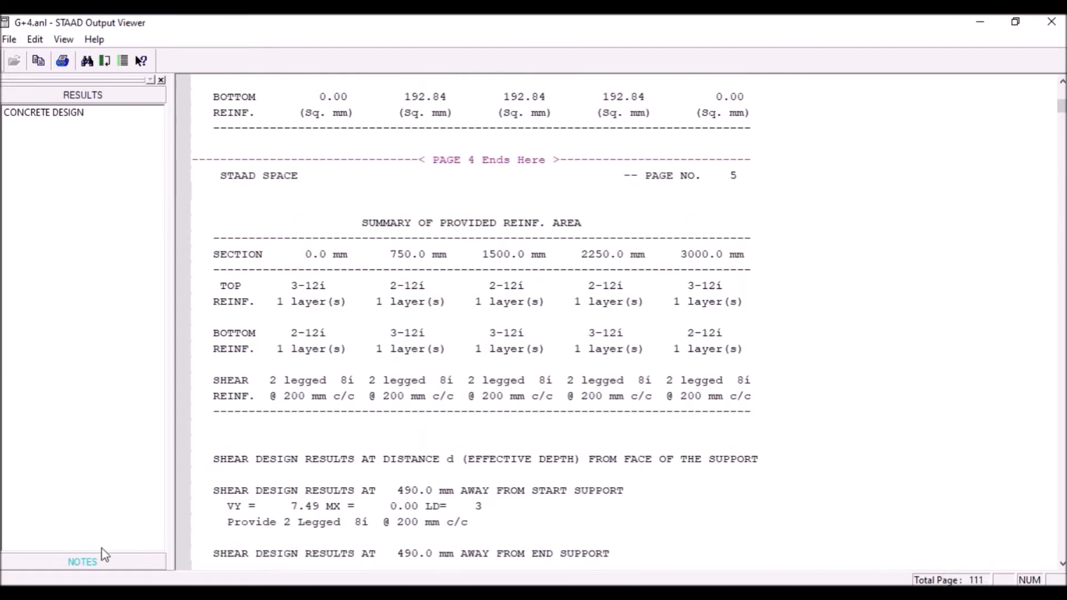
left_click(48, 113)
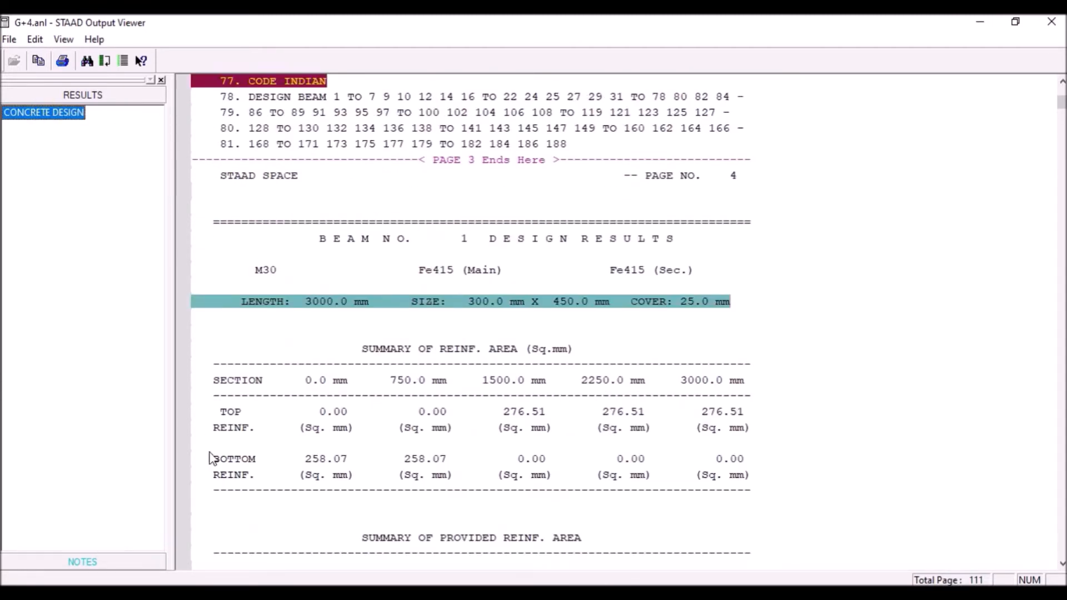
Examine the concrete take-off for total concrete volume and reinforcement weight per bar diameter, and close the output file
left_click(125, 565)
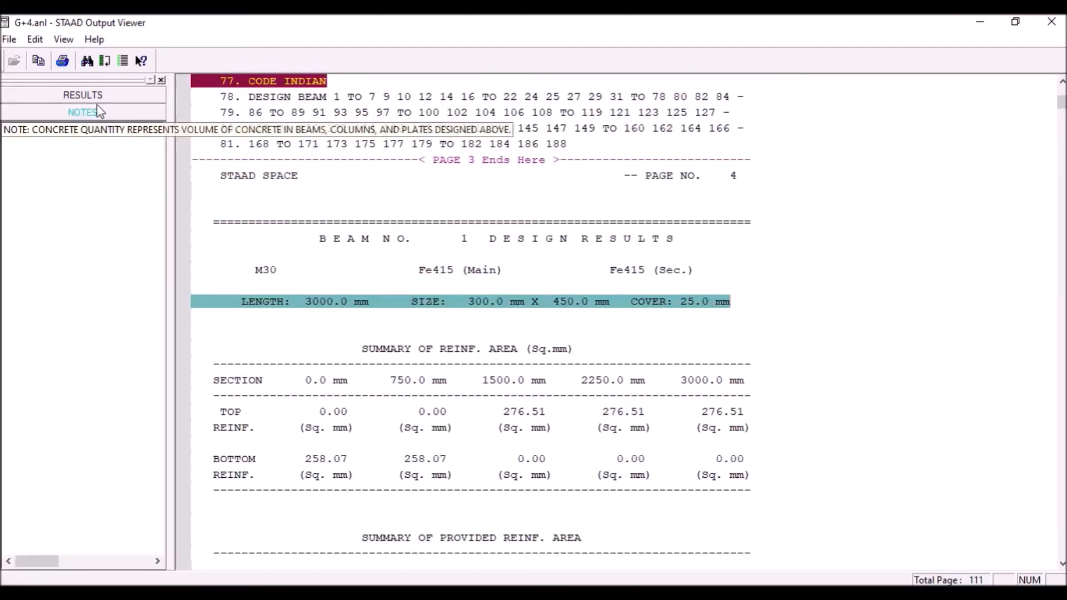
left_click(78, 130)
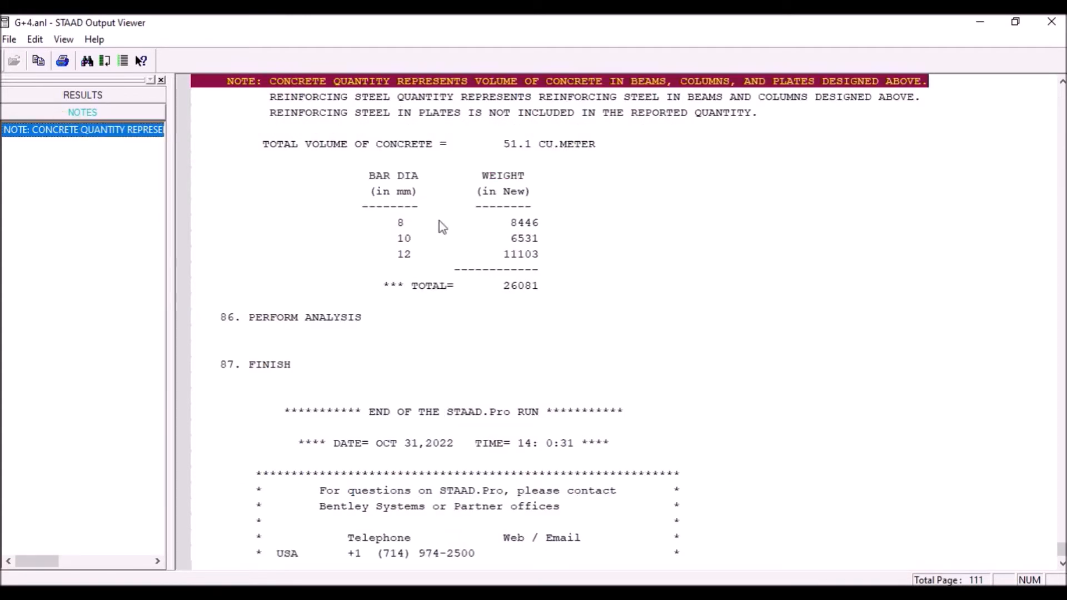
left_click_drag(499, 213, 588, 218)
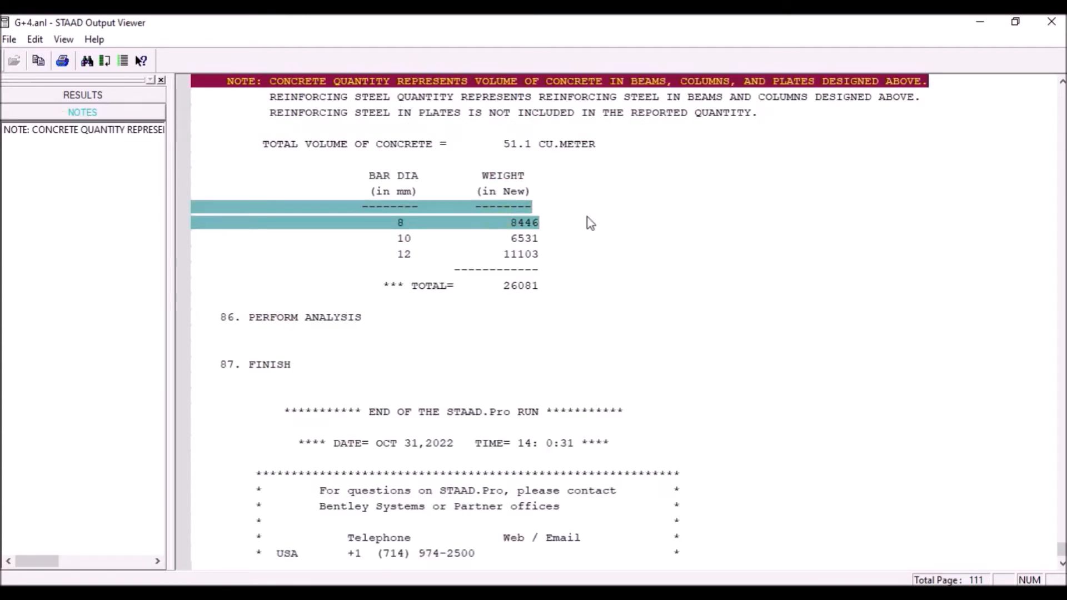
left_click(419, 229)
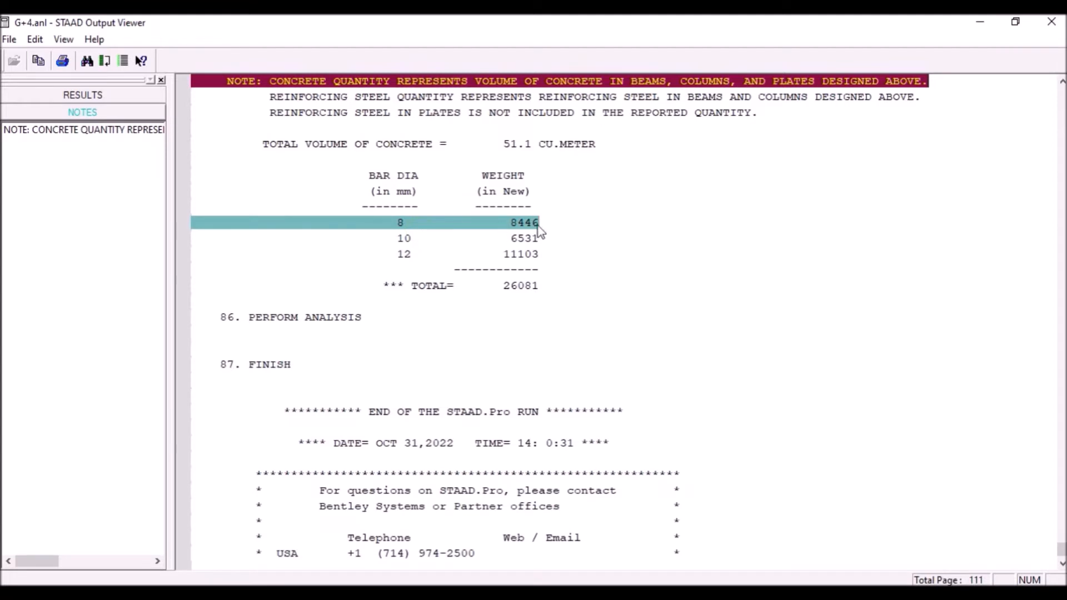
left_click(464, 145)
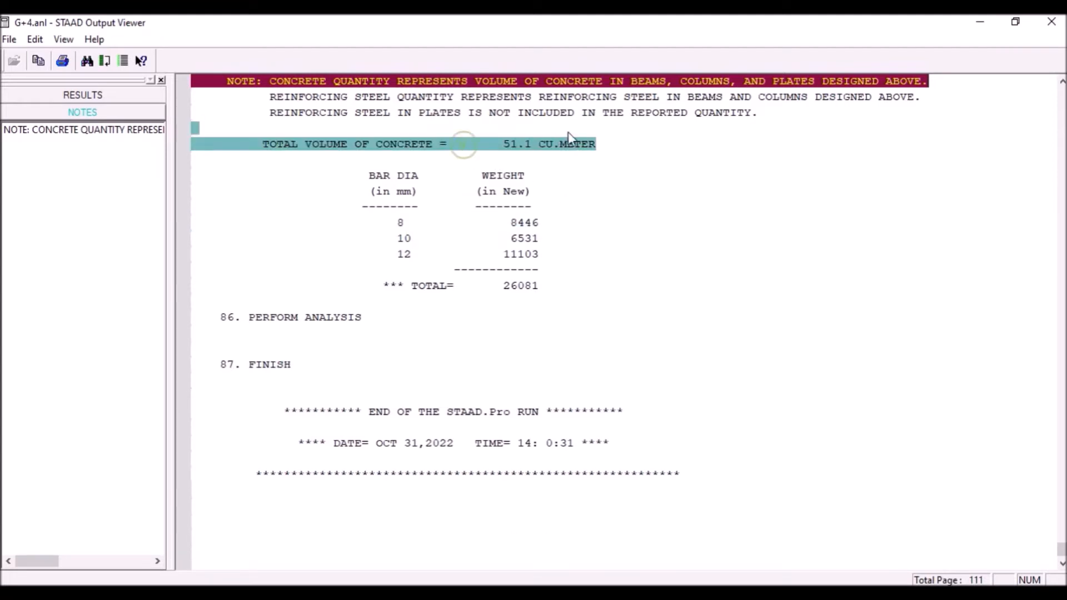
scroll(644, 320, "down", 4)
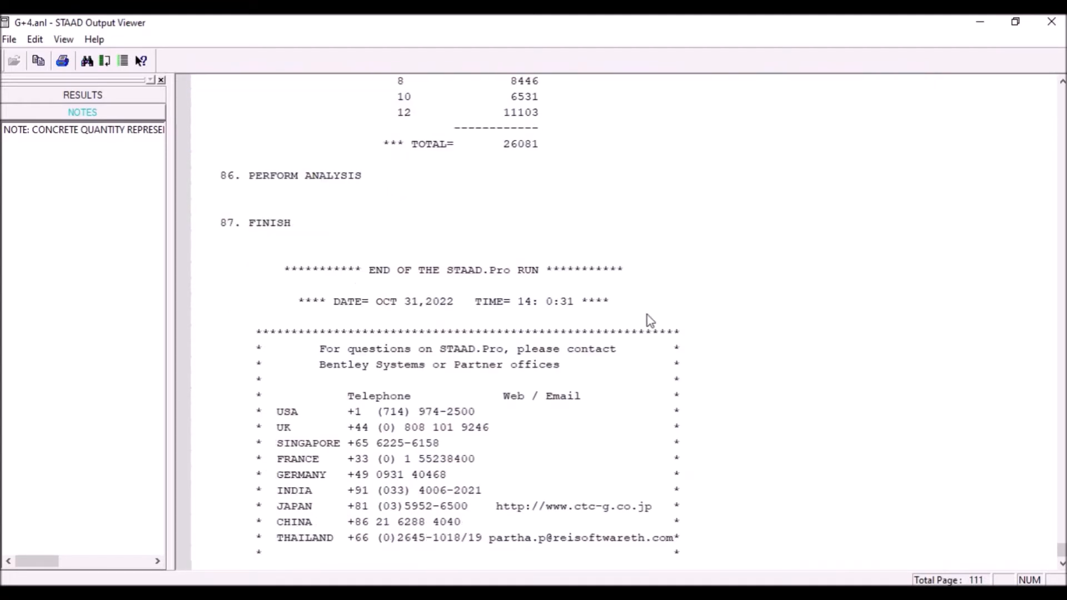
scroll(648, 313, "up", 6)
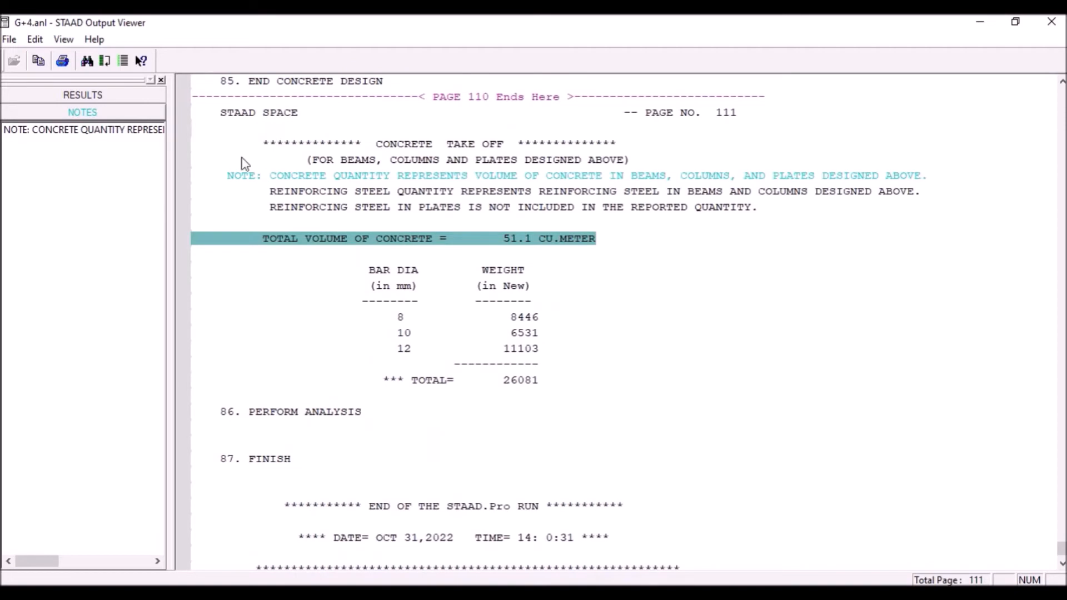
left_click(1051, 22)
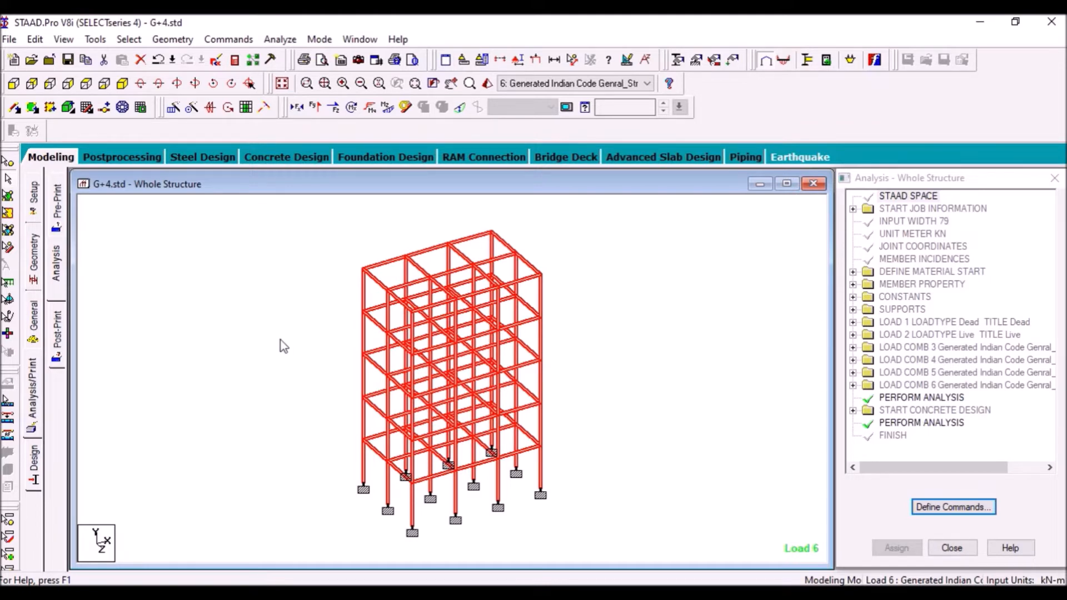
Switch to the RC Designer's concrete design mode and create envelope E1 containing all load combinations, C3 to C6
left_click(302, 158)
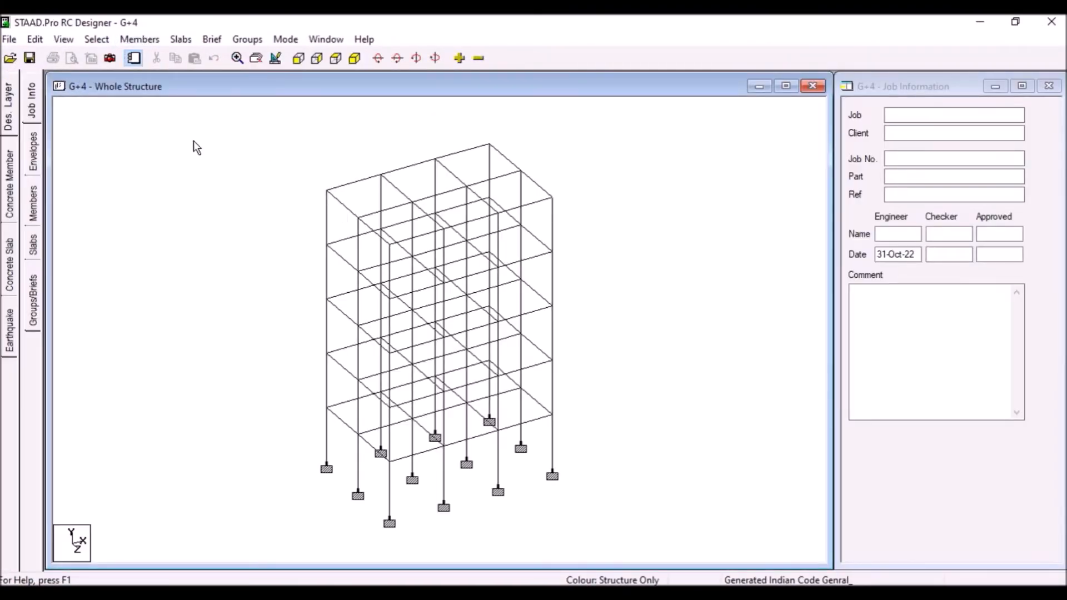
left_click(34, 153)
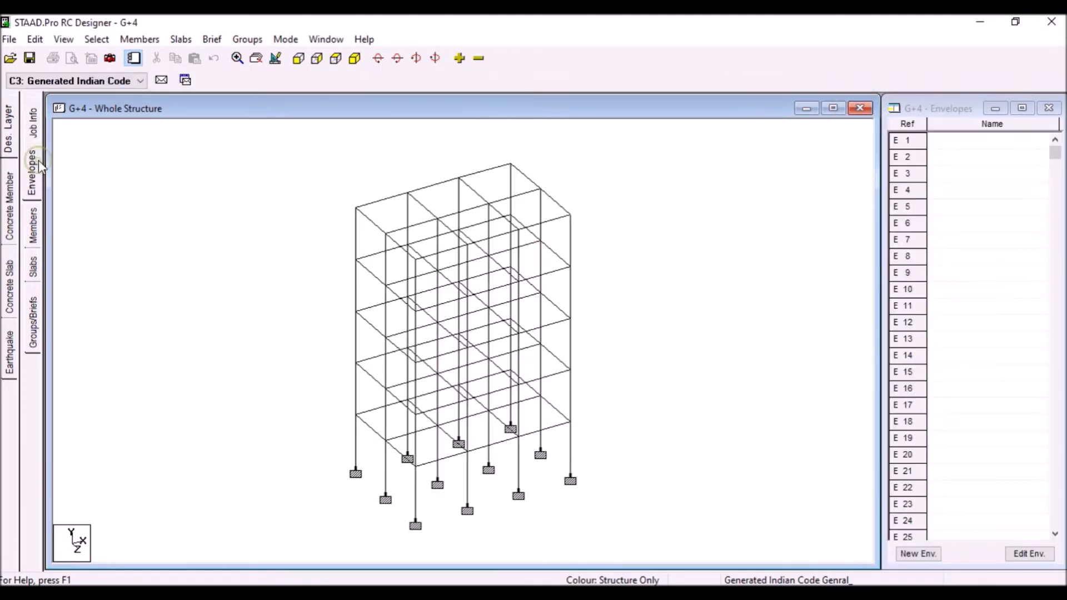
double_click(894, 146)
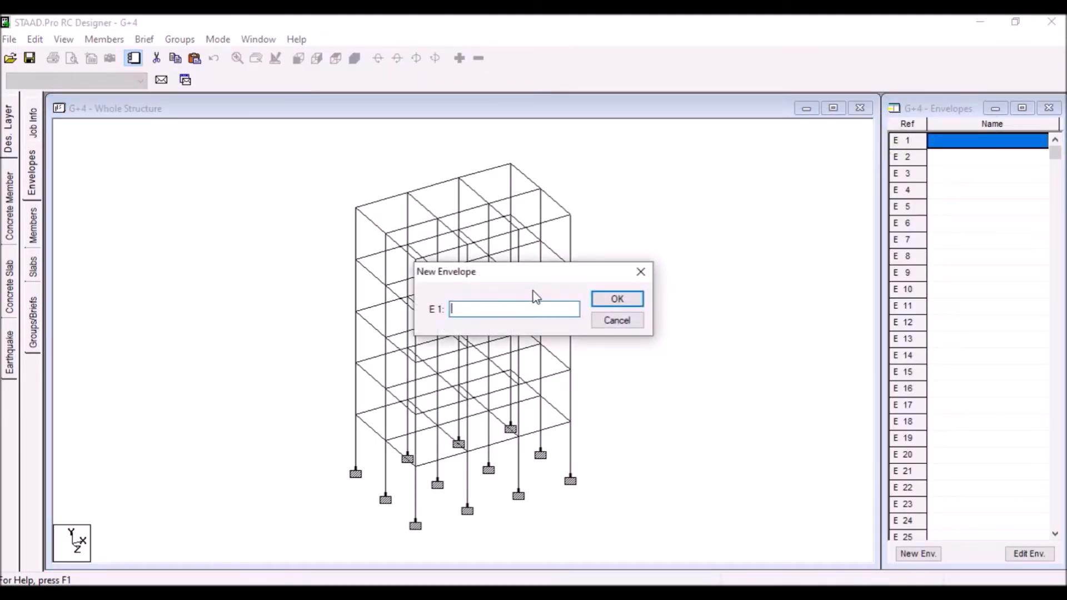
left_click(615, 300)
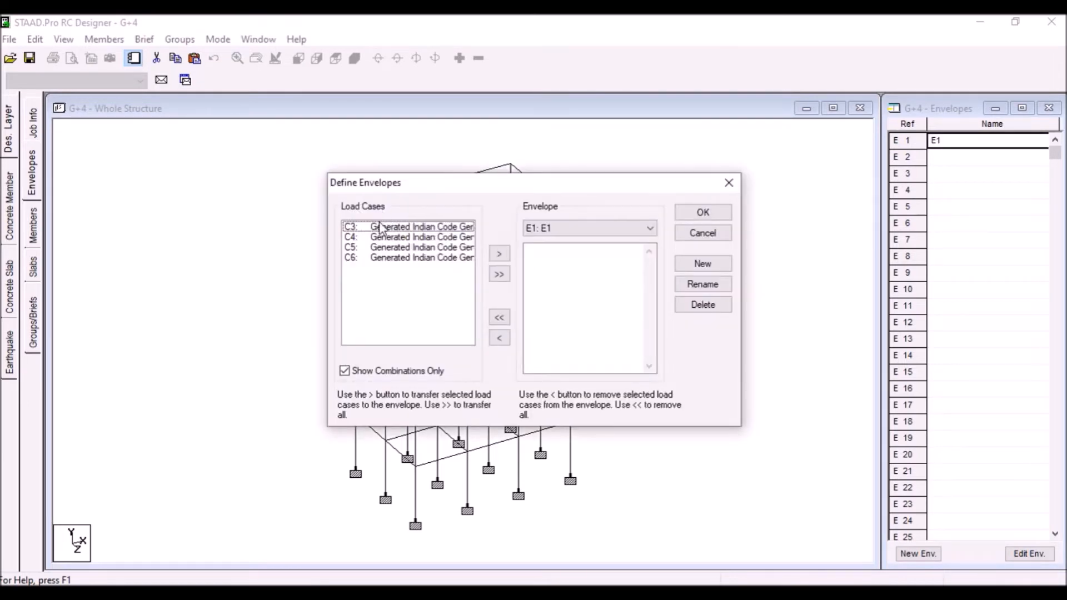
left_click(379, 373)
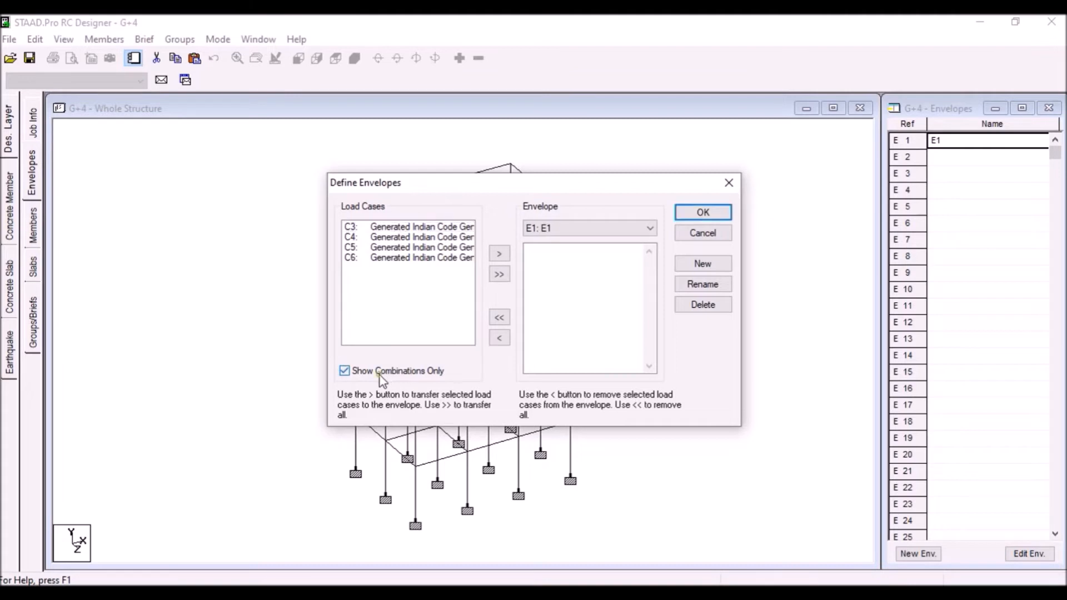
left_click(346, 372)
left_click(500, 278)
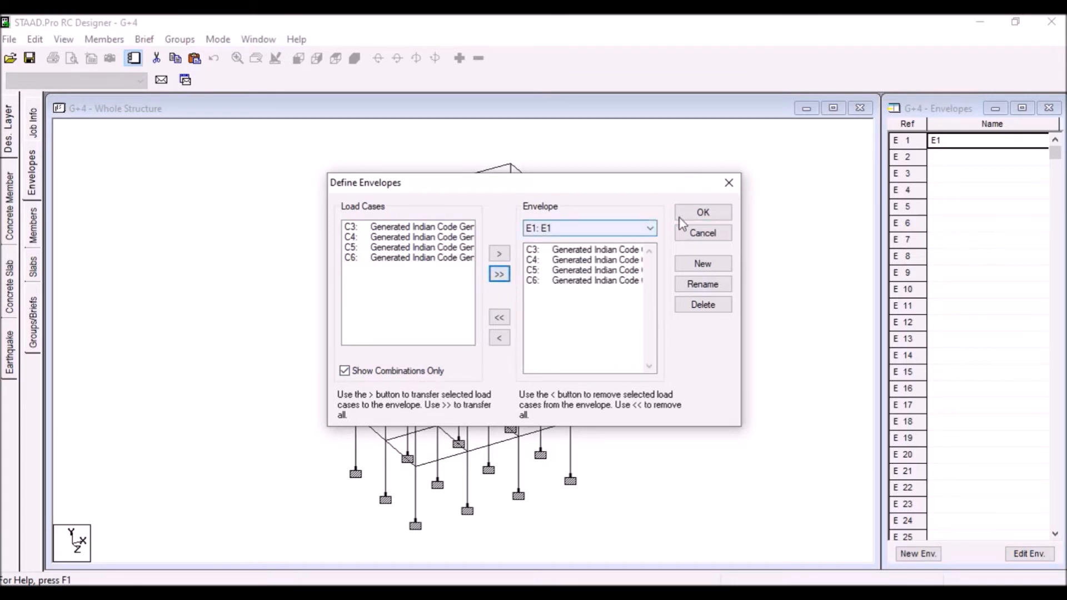
left_click(705, 215)
left_click(935, 140)
left_click(144, 201)
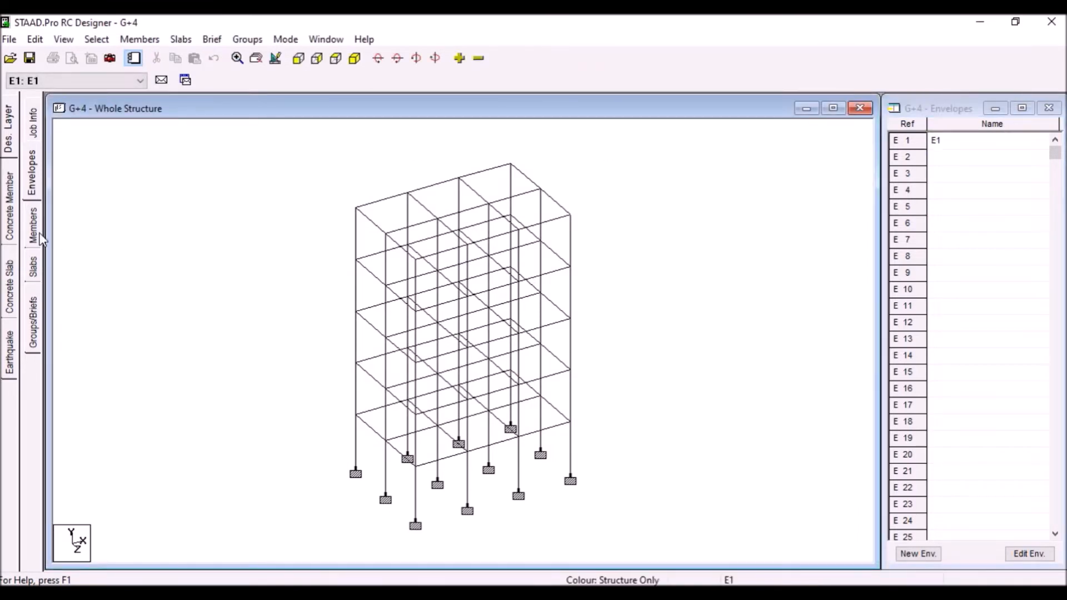
Form concrete design members from all elements of the whole frame
left_click(33, 228)
mouse_move(269, 134)
left_mouse_down()
mouse_move(612, 432)
mouse_move(616, 519)
left_mouse_up()
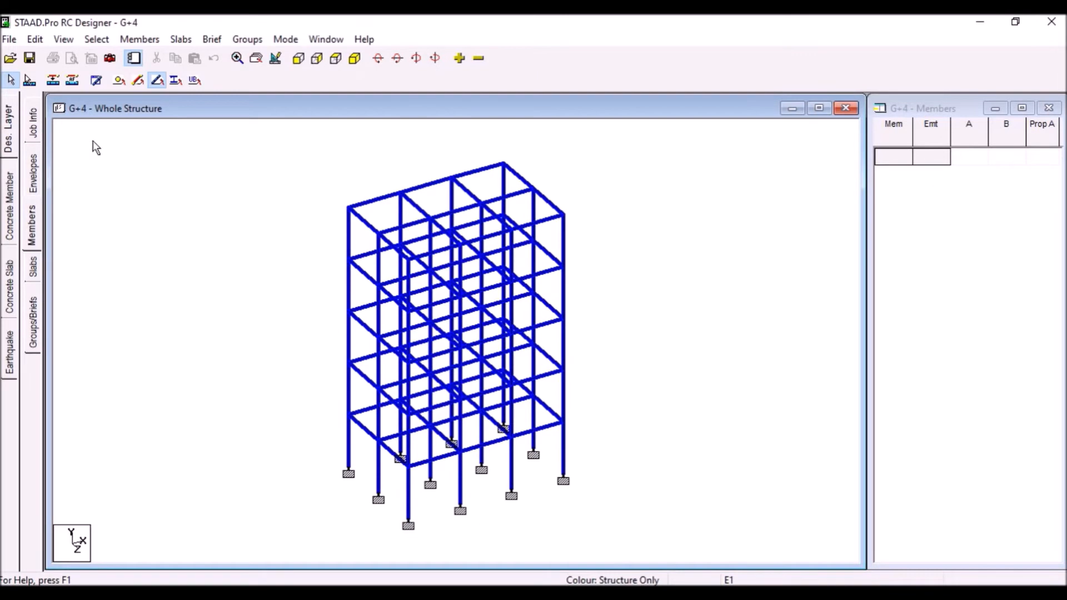
left_click(72, 80)
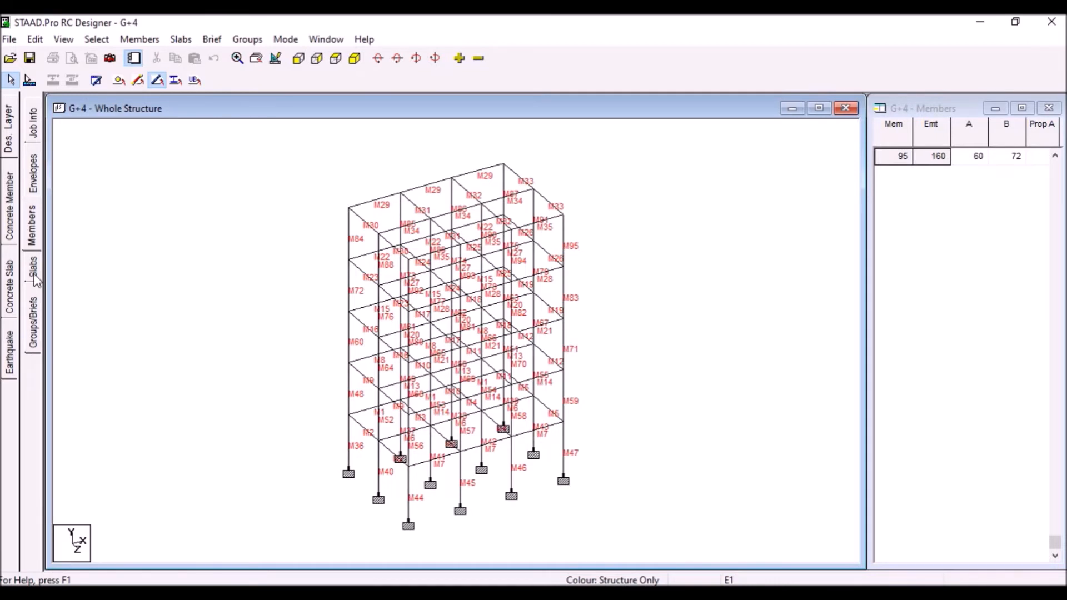
Create a new design brief named Beam with the IS456 design code and the Beam design type
left_click(31, 328)
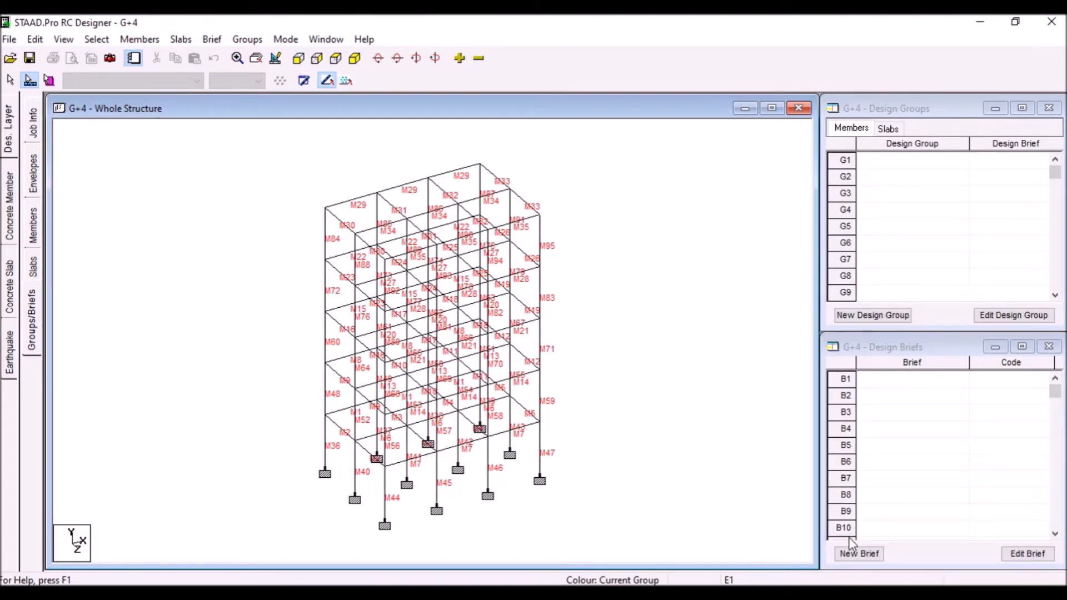
left_click(846, 554)
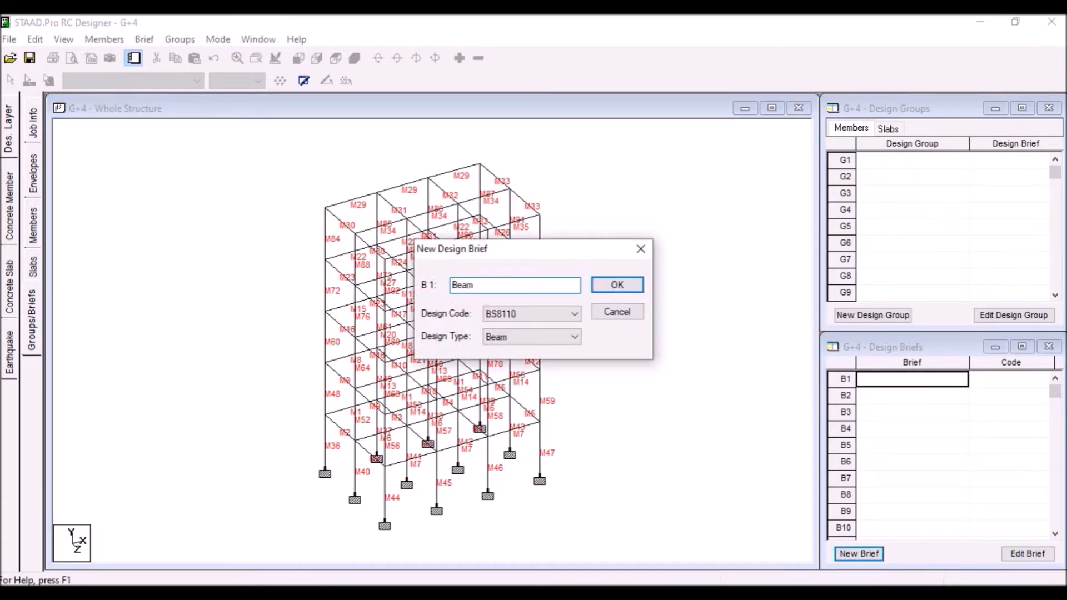
left_click(511, 313)
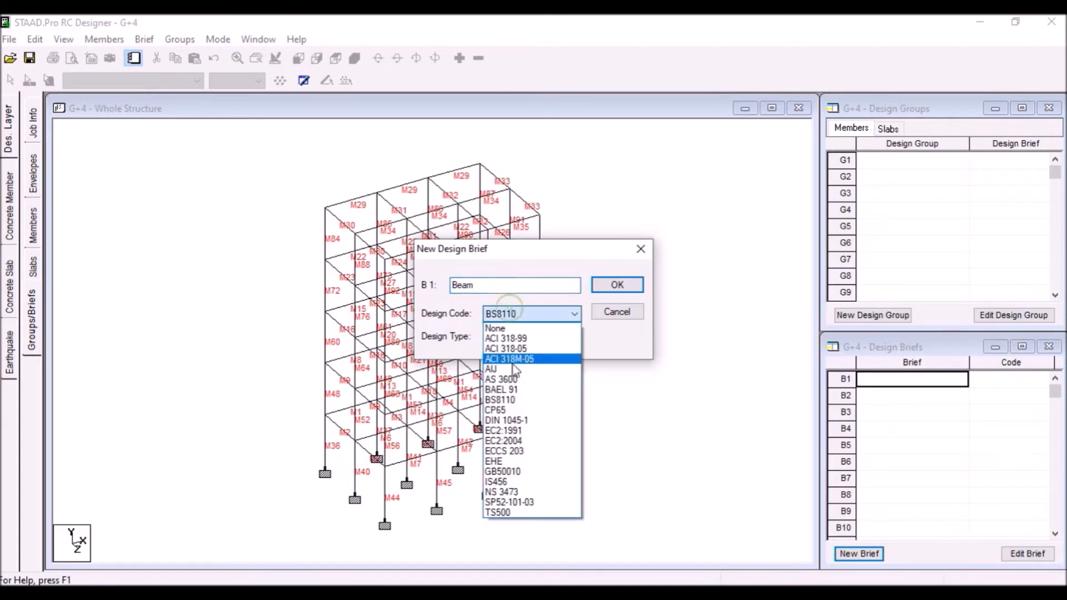
left_click(508, 482)
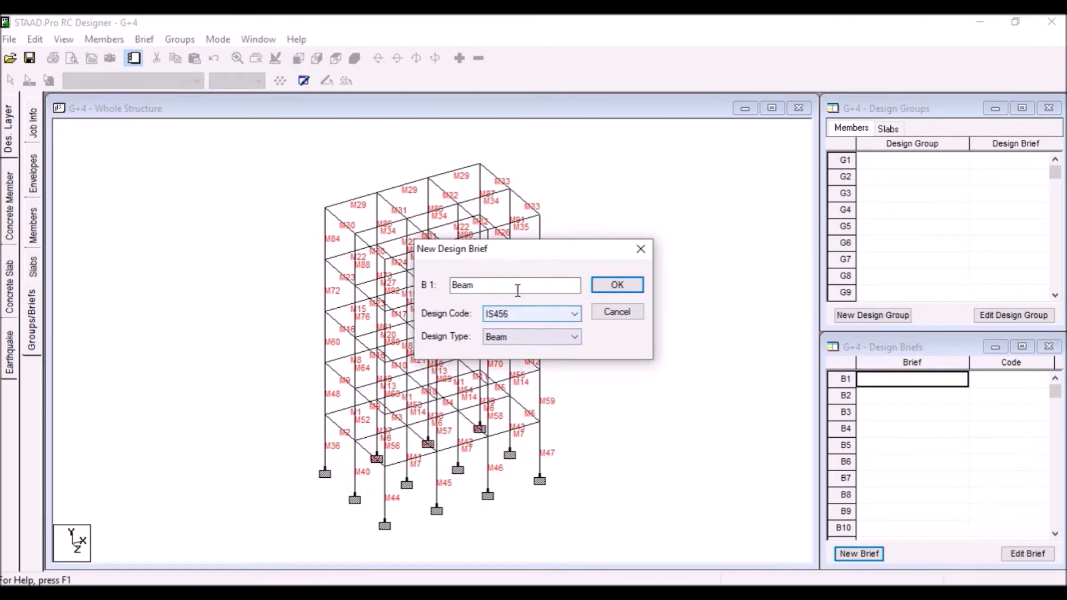
left_click(617, 284)
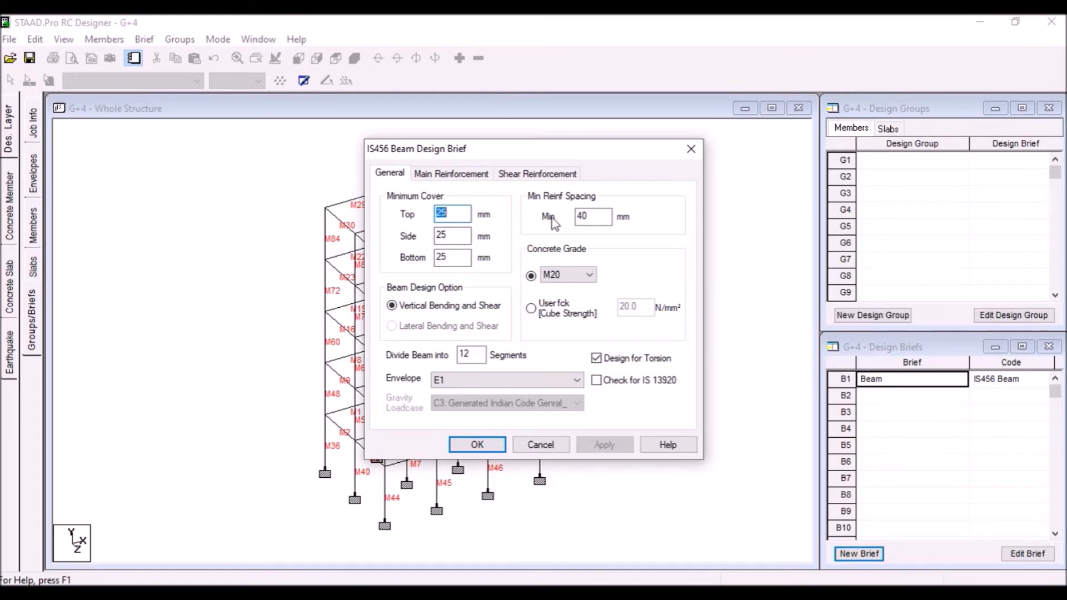
Set the Beam brief's concrete grade to M30 and enable the check for IS 13920
left_click(572, 276)
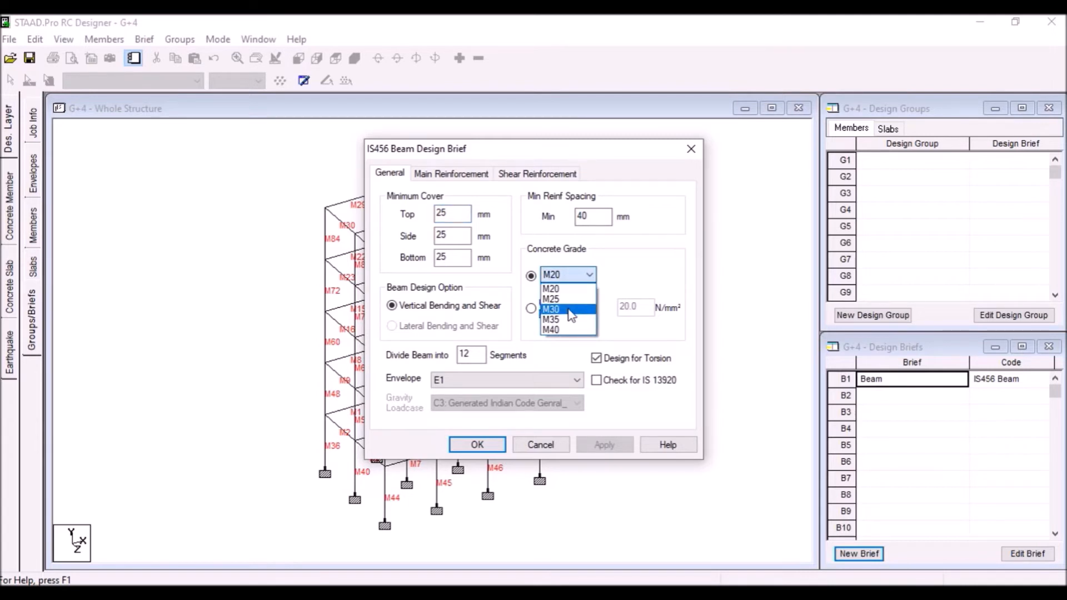
left_click(569, 309)
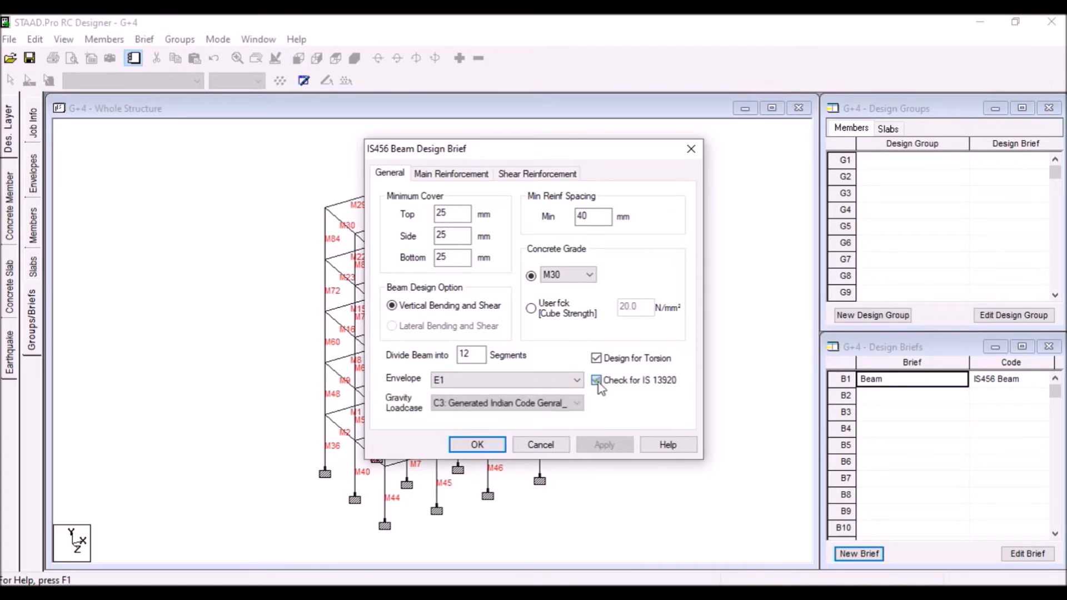
left_click(596, 381)
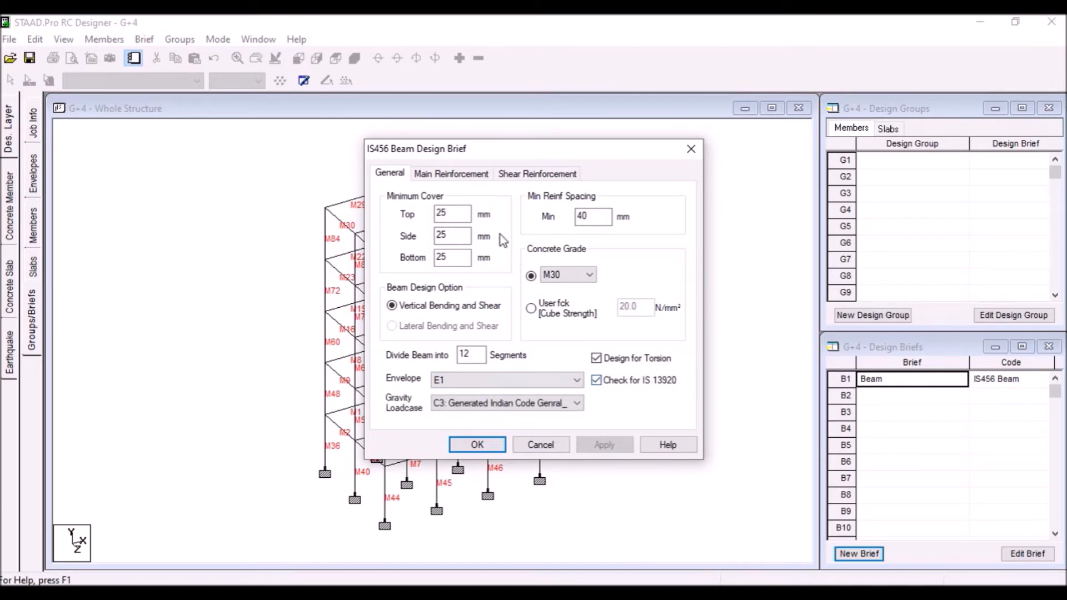
Keep Fe415 main bars and Fe250 shear bars in the Beam brief's reinforcement settings, and accept the brief
left_click(465, 174)
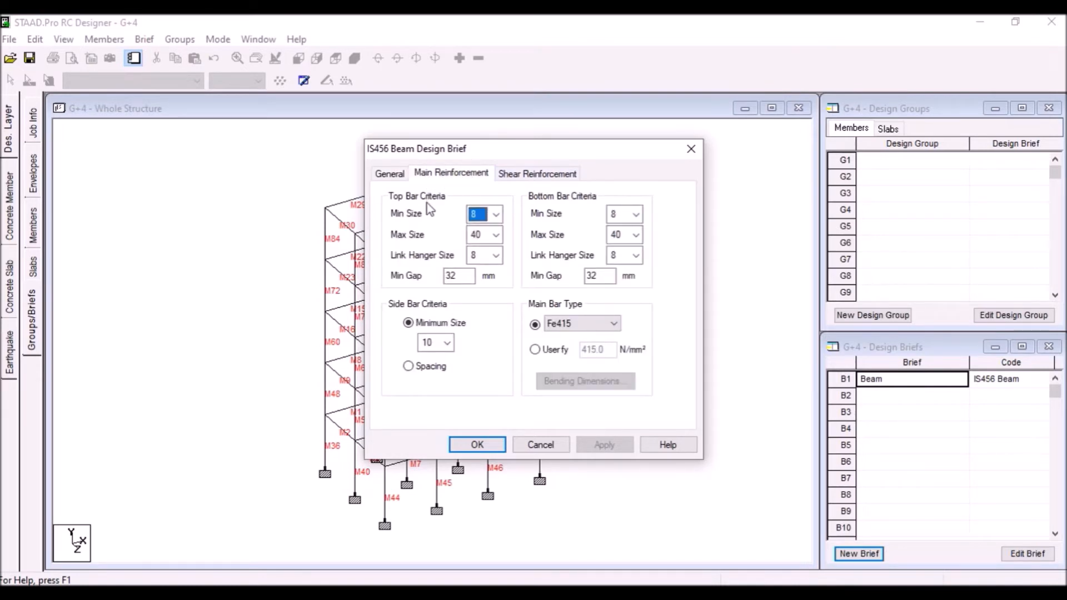
left_click(496, 215)
left_click(481, 355)
left_click(517, 173)
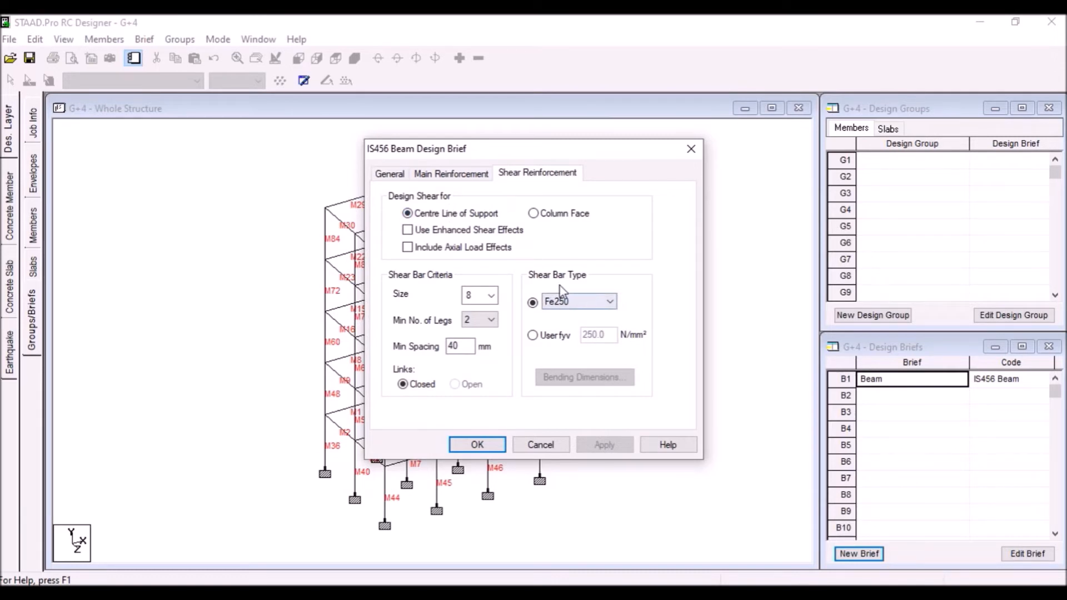
left_click(590, 300)
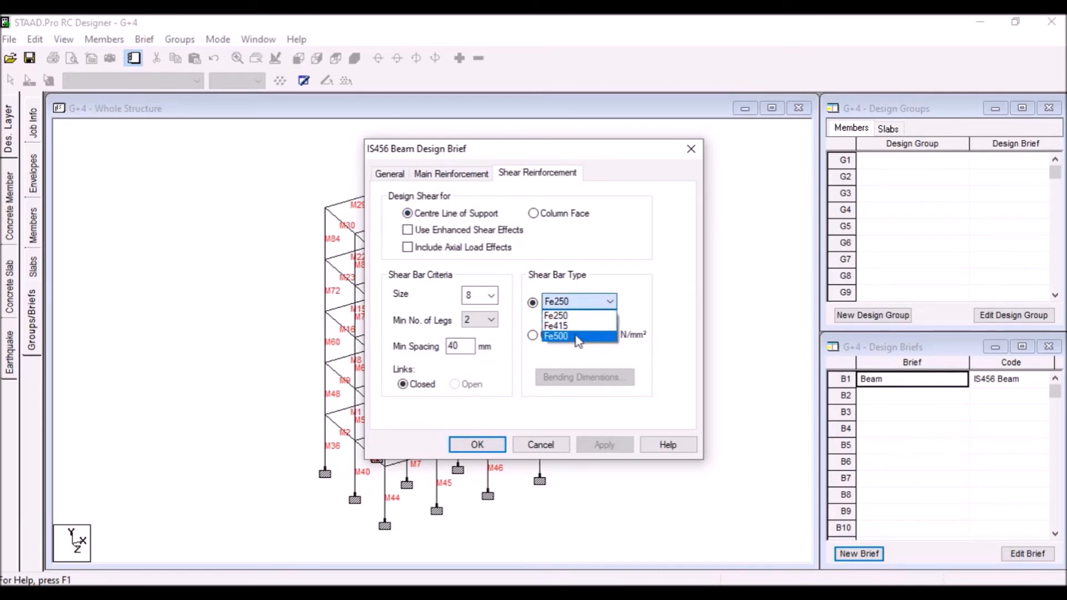
left_click(584, 315)
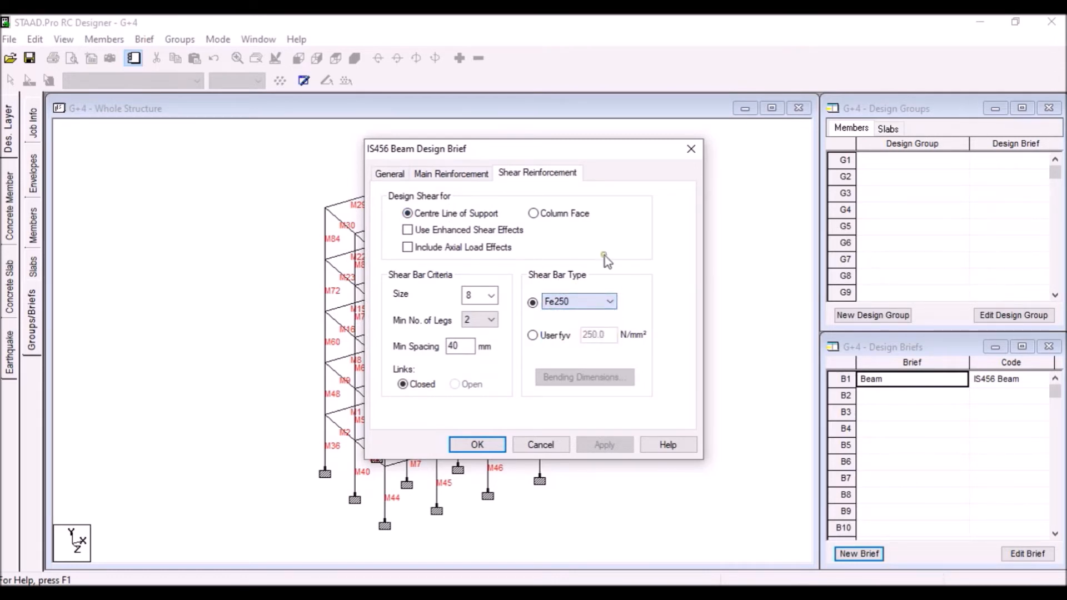
left_click(473, 176)
left_click(594, 325)
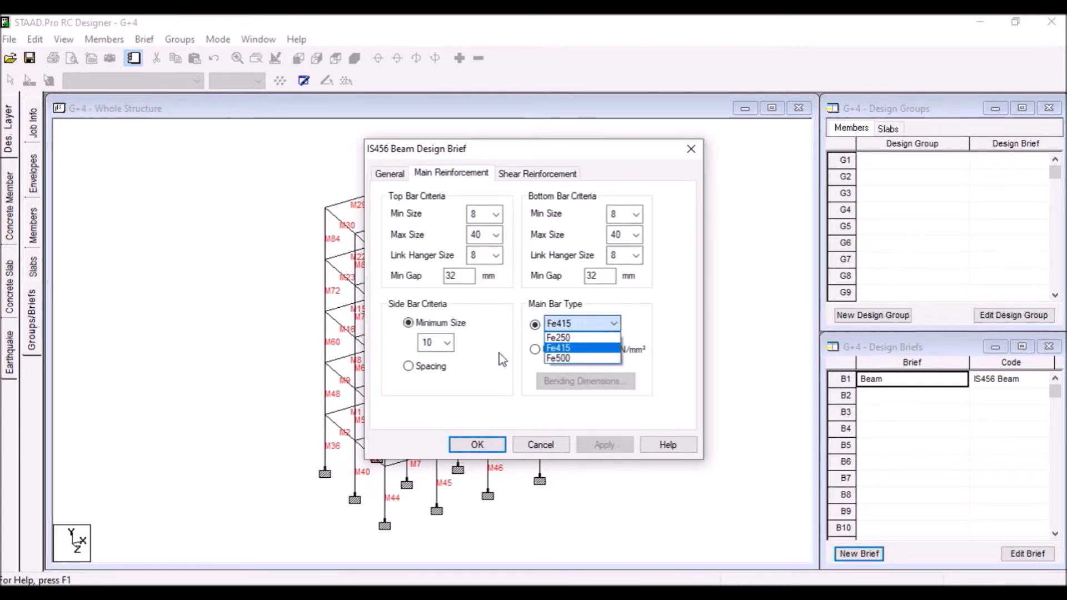
left_click(489, 367)
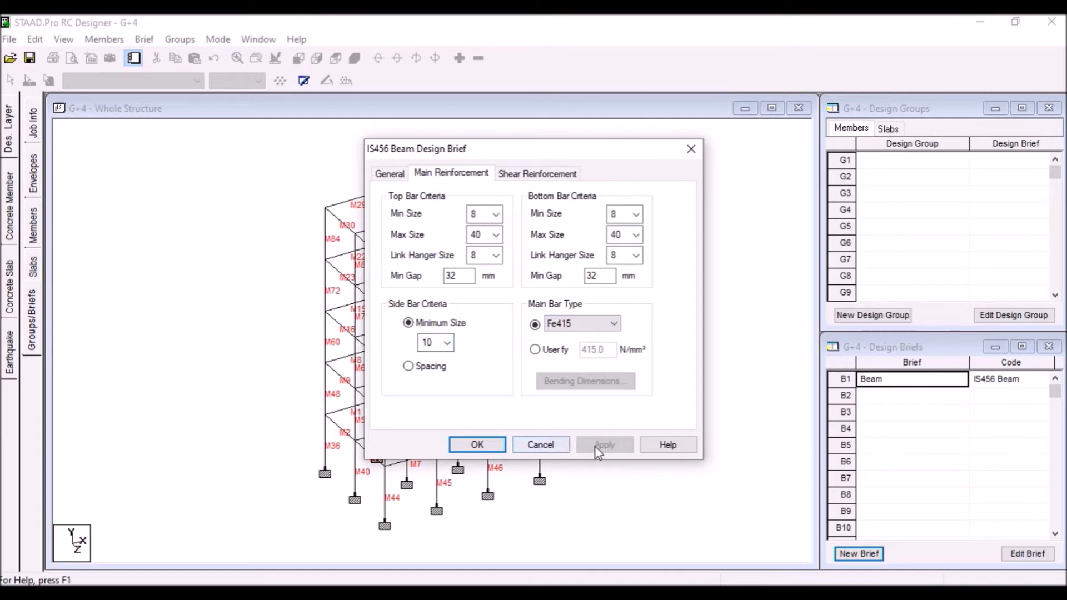
left_click(481, 445)
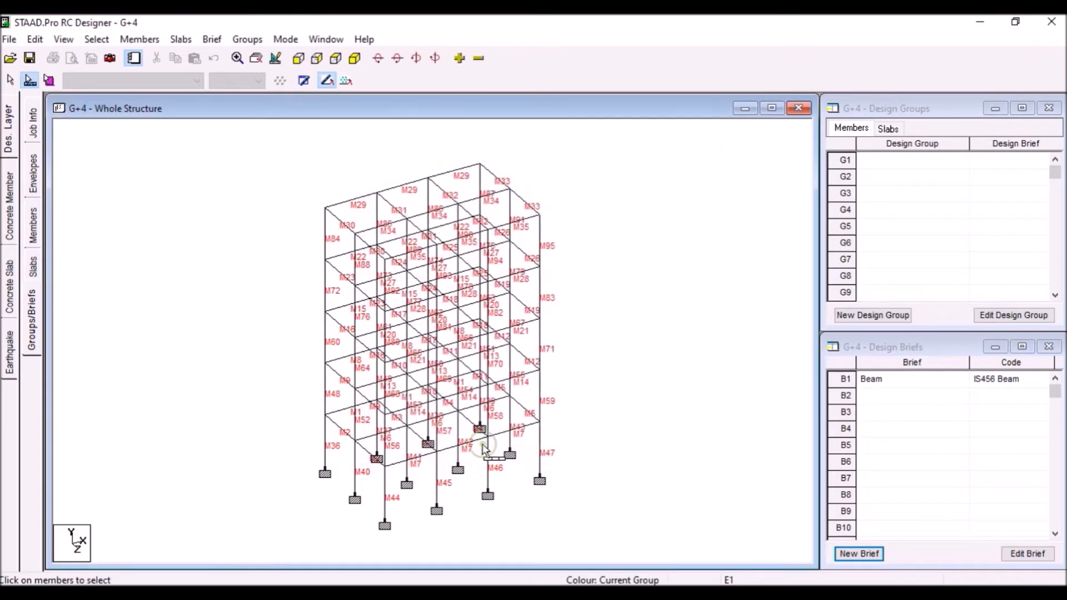
left_click(980, 380)
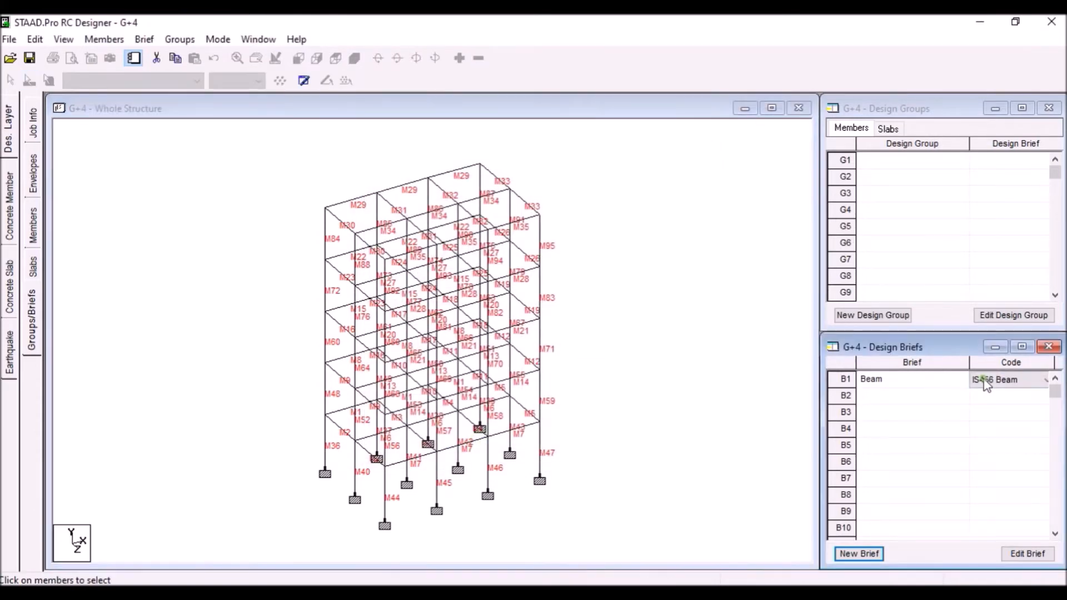
left_click(1002, 383)
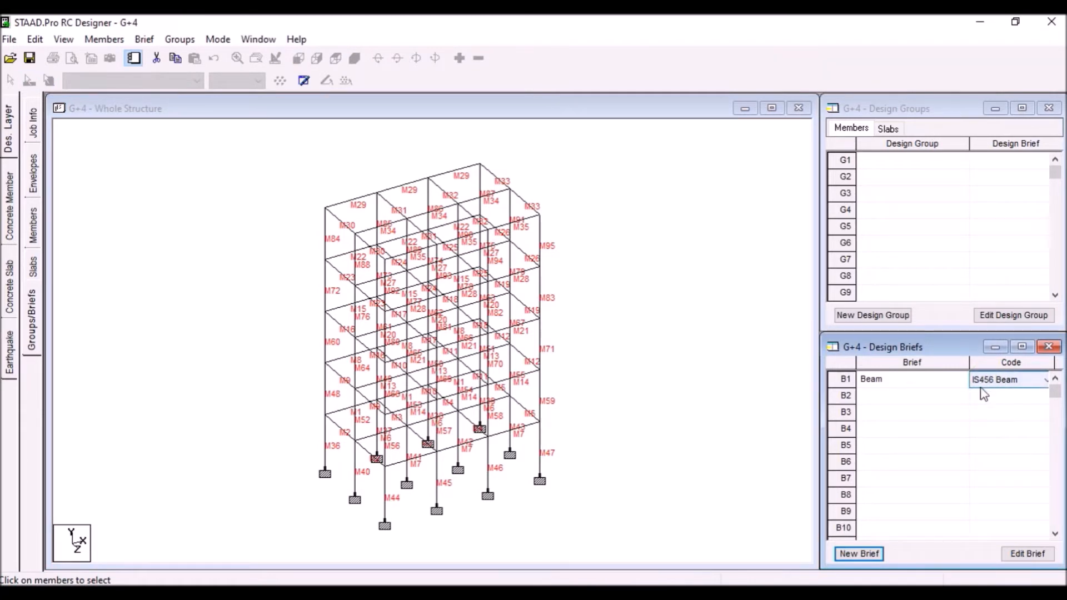
Create a second design brief named Columns with the IS456 design code and the Column design type
left_click(866, 554)
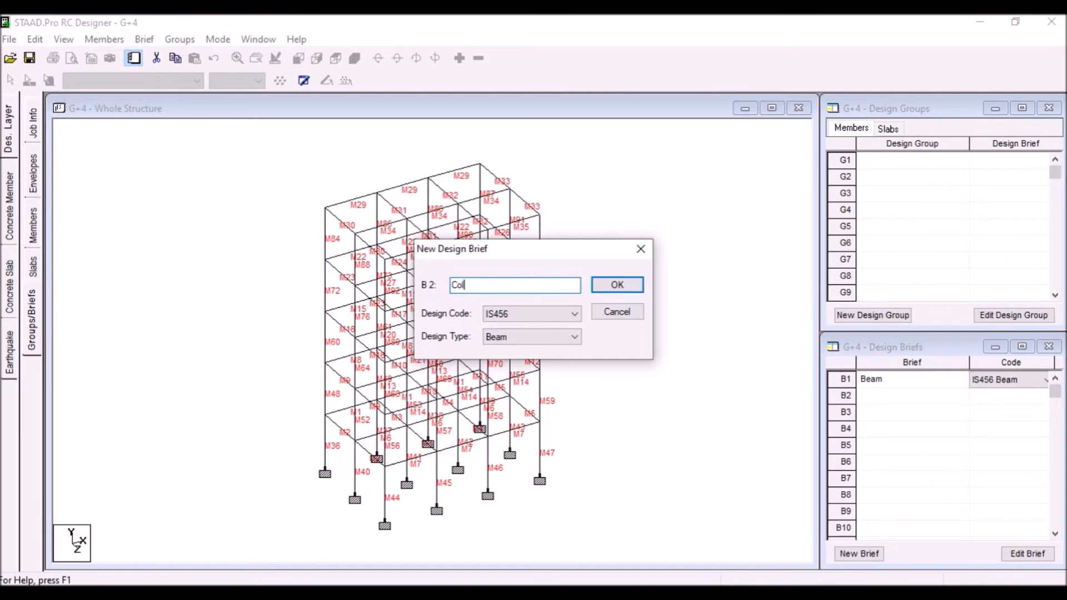
left_click(522, 337)
left_click(513, 358)
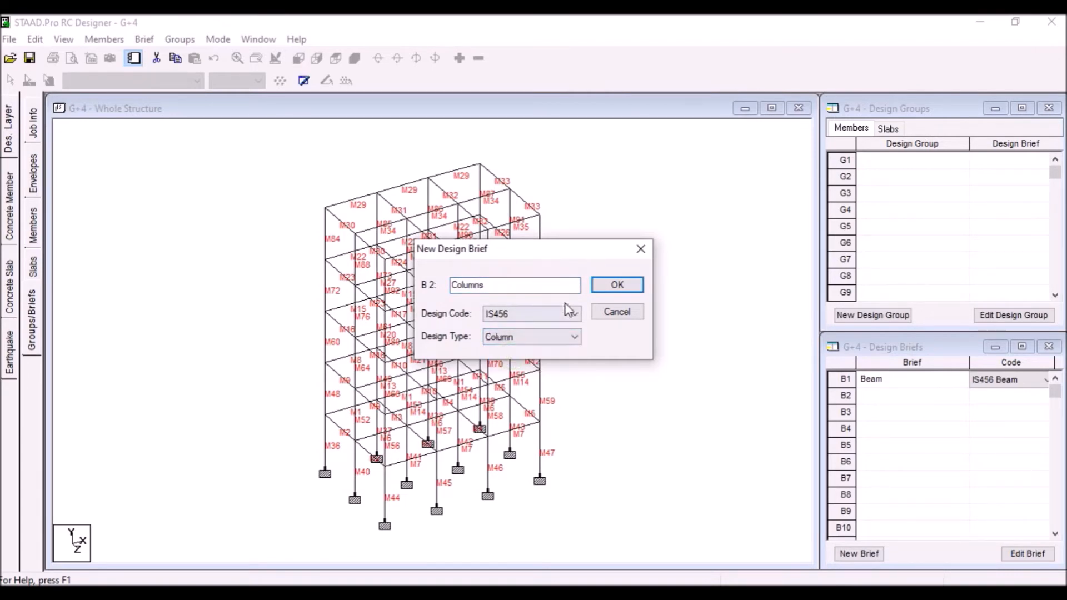
left_click(616, 285)
Set the Columns brief's concrete grade to M30, keeping Fe415 for the main bars
left_click(441, 210)
left_click(429, 249)
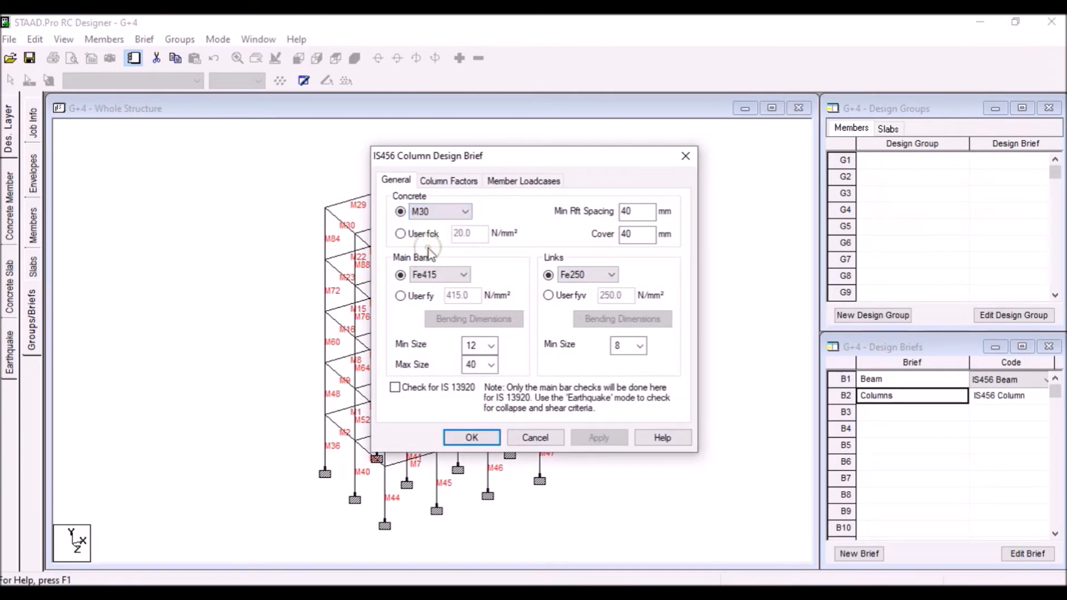
left_click(434, 280)
left_click(510, 272)
Assign all available load cases, C3 to C6, L1 and L2, to the Columns brief and accept it
left_click(453, 182)
left_click(527, 181)
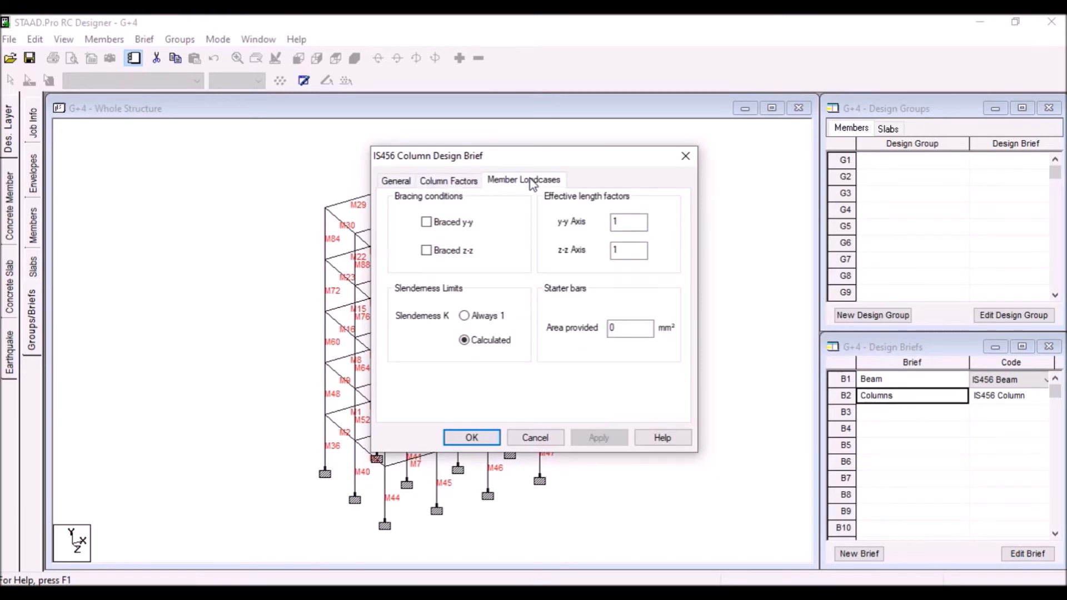
left_click_drag(459, 233, 449, 268)
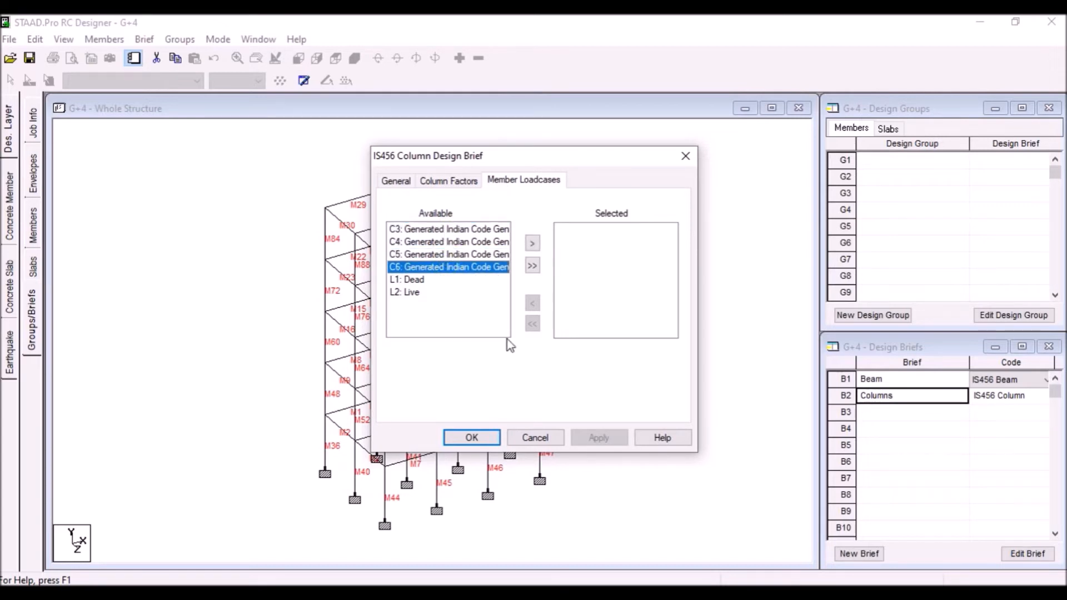
left_click(531, 267)
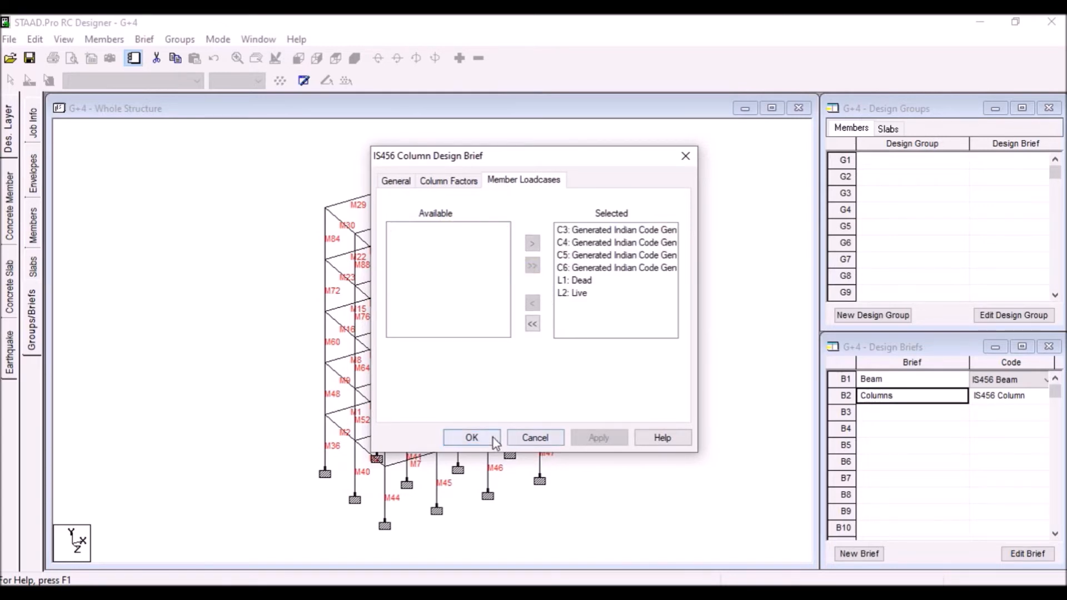
left_click(489, 437)
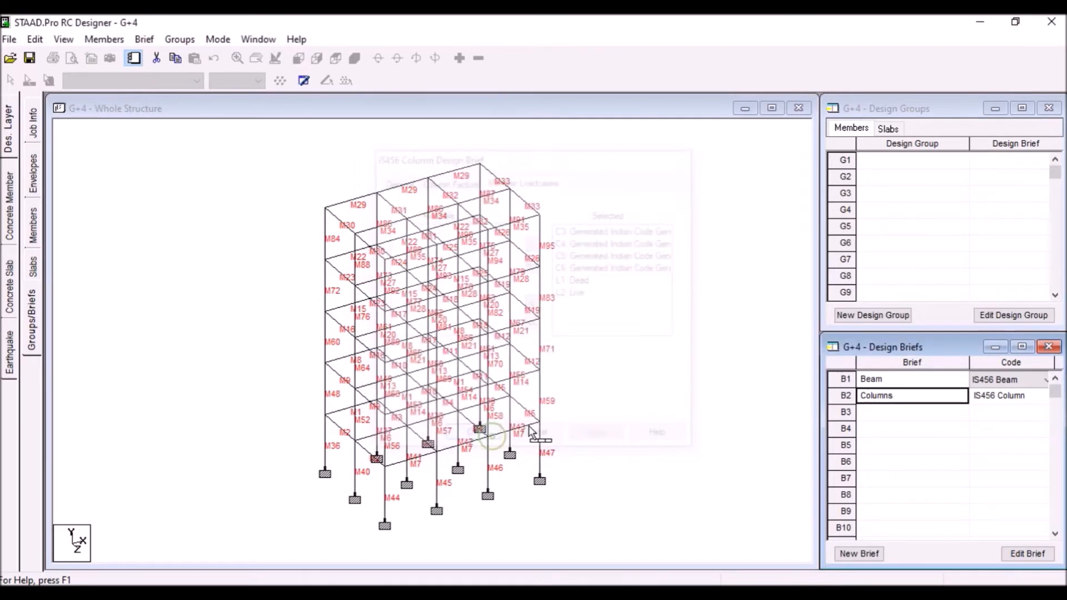
left_click(984, 386)
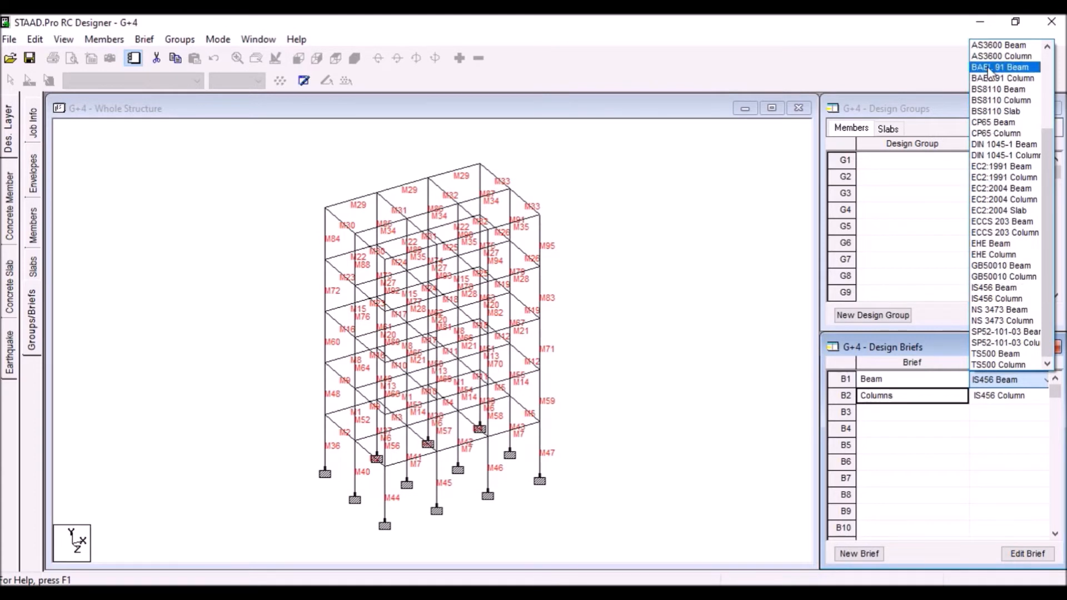
left_click(758, 371)
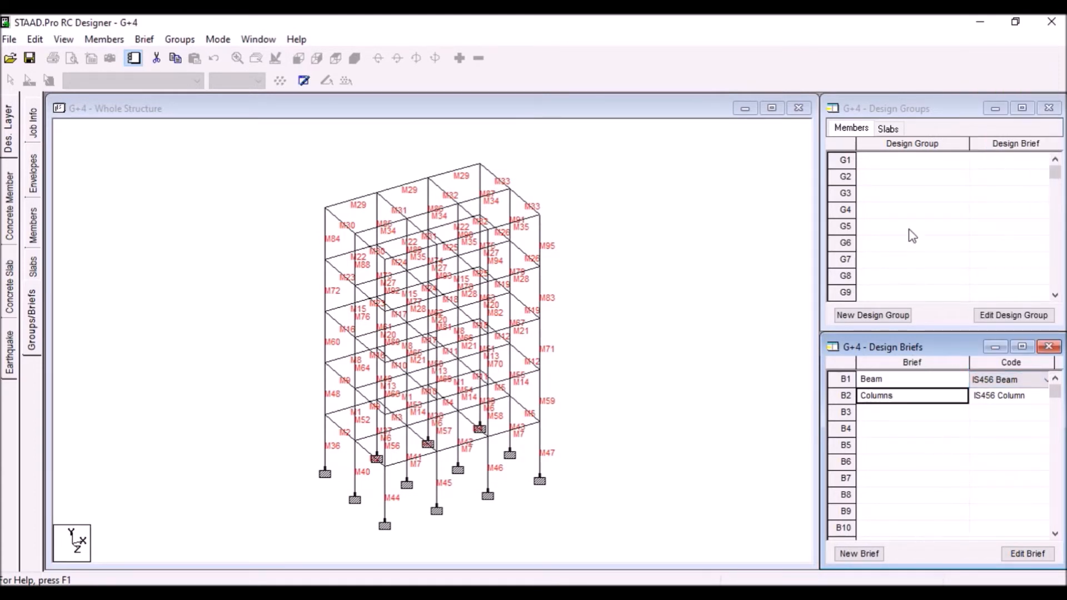
Create a design group named Beams that uses the Beam design brief
left_click(858, 316)
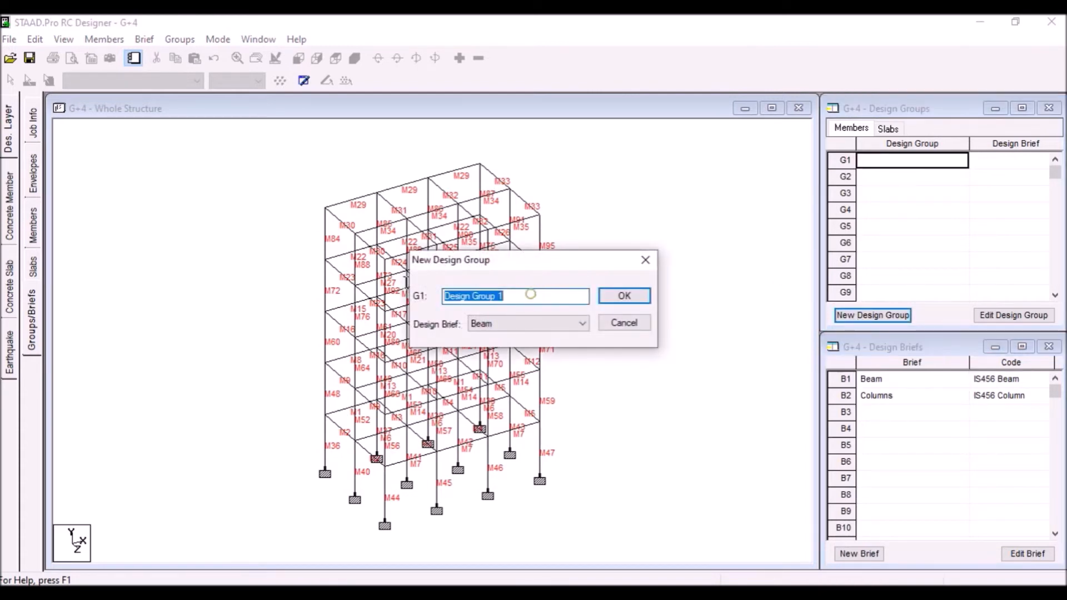
type("Beam")
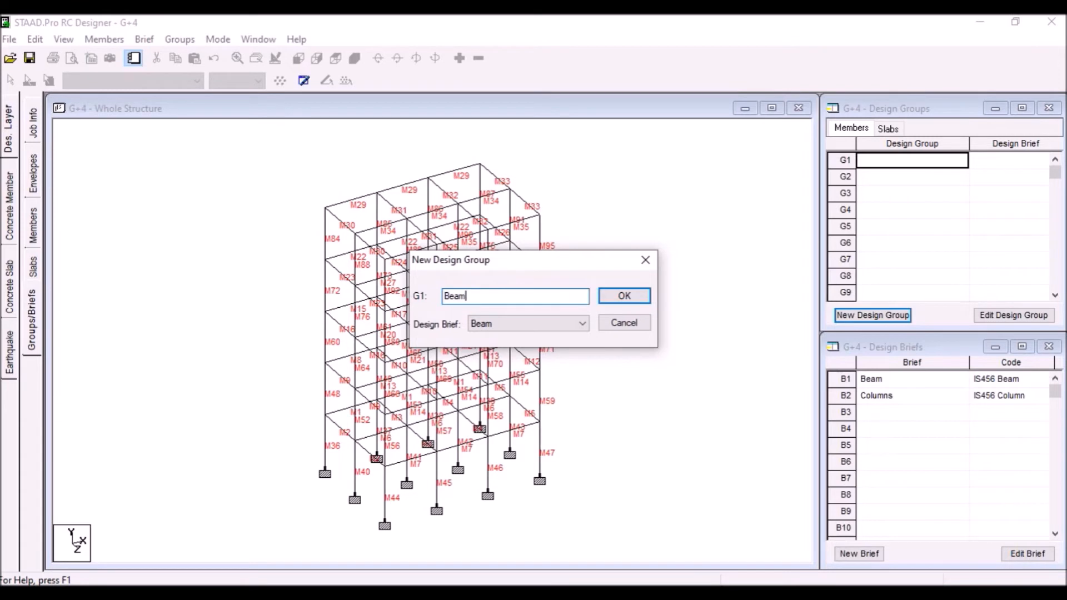
type("s")
left_click(603, 300)
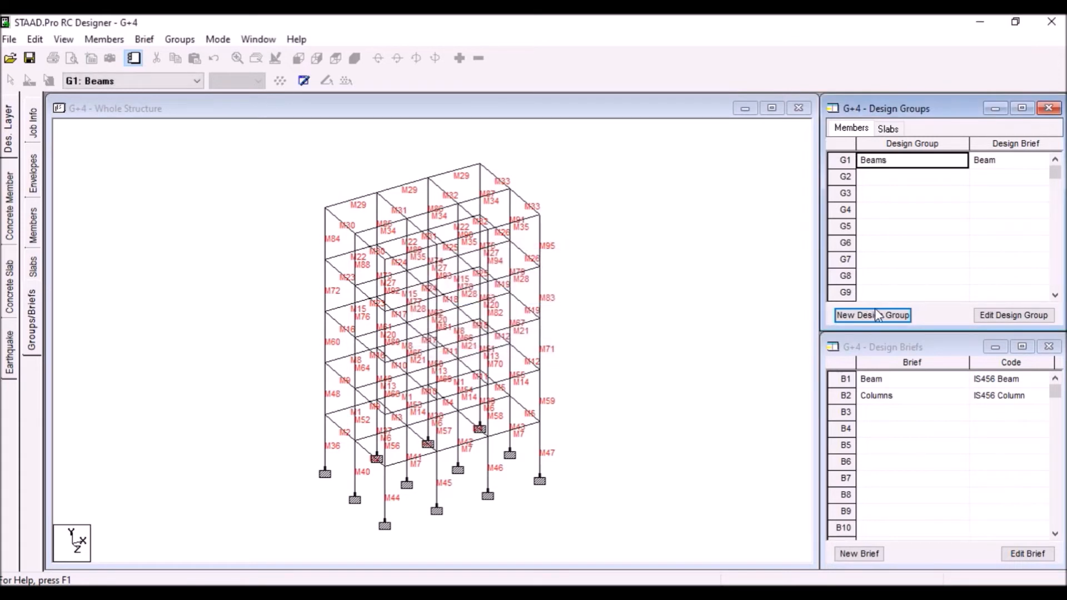
Create a second design group named columns, leaving its design brief as Beam
left_click(875, 312)
left_click_drag(530, 296, 389, 305)
type("columns")
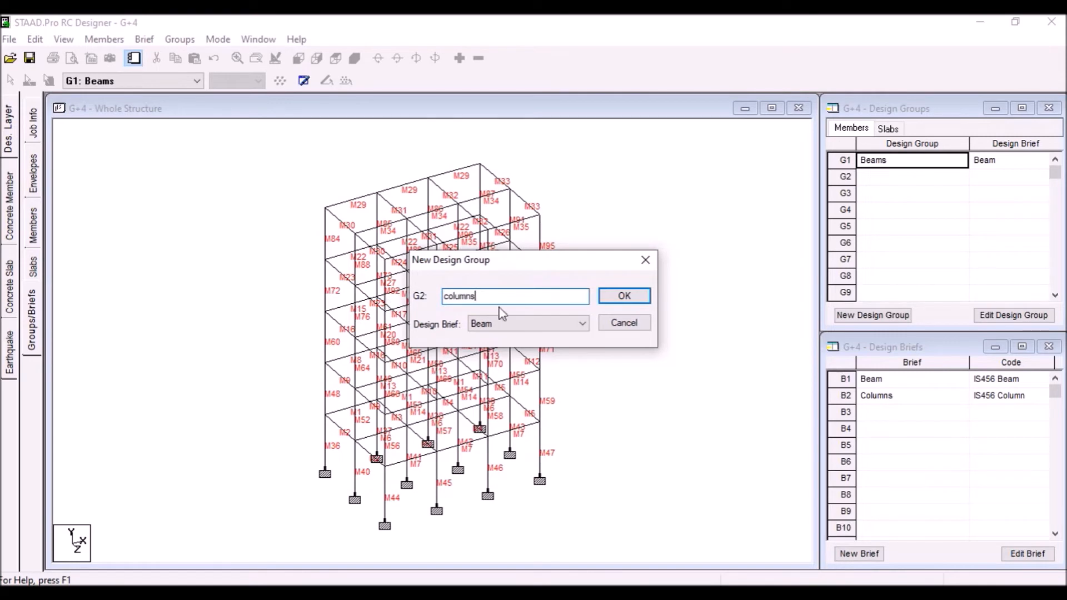
left_click(634, 303)
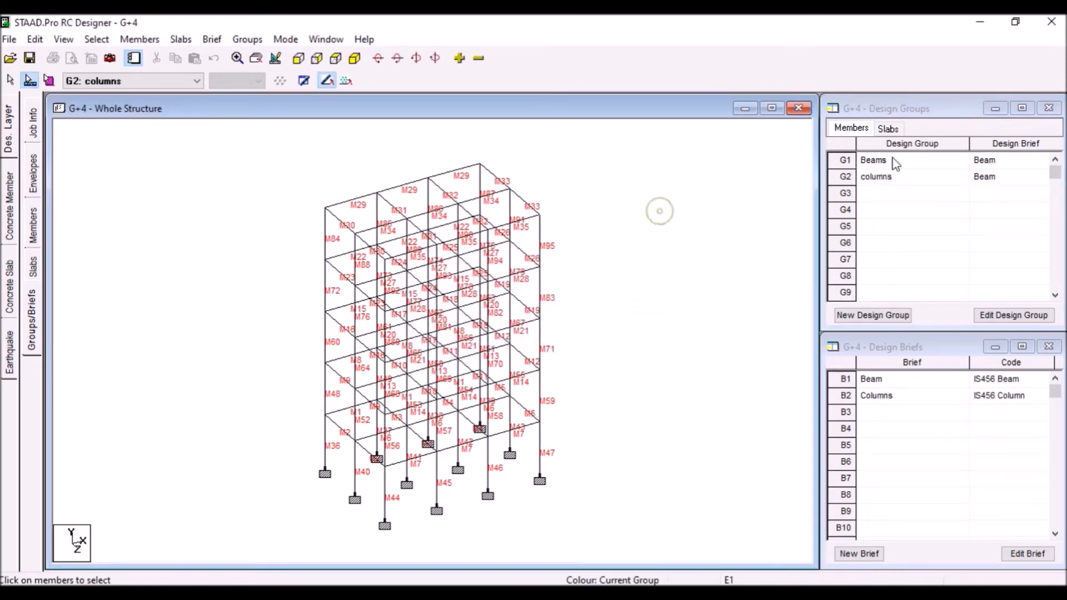
Add the horizontal beams at all five floor levels, selected in the front view, to the existing Beams design group
left_click(298, 58)
left_click_drag(310, 146, 572, 178)
left_click_drag(303, 222, 580, 241)
left_click_drag(308, 297, 525, 338)
left_click_drag(310, 367, 567, 398)
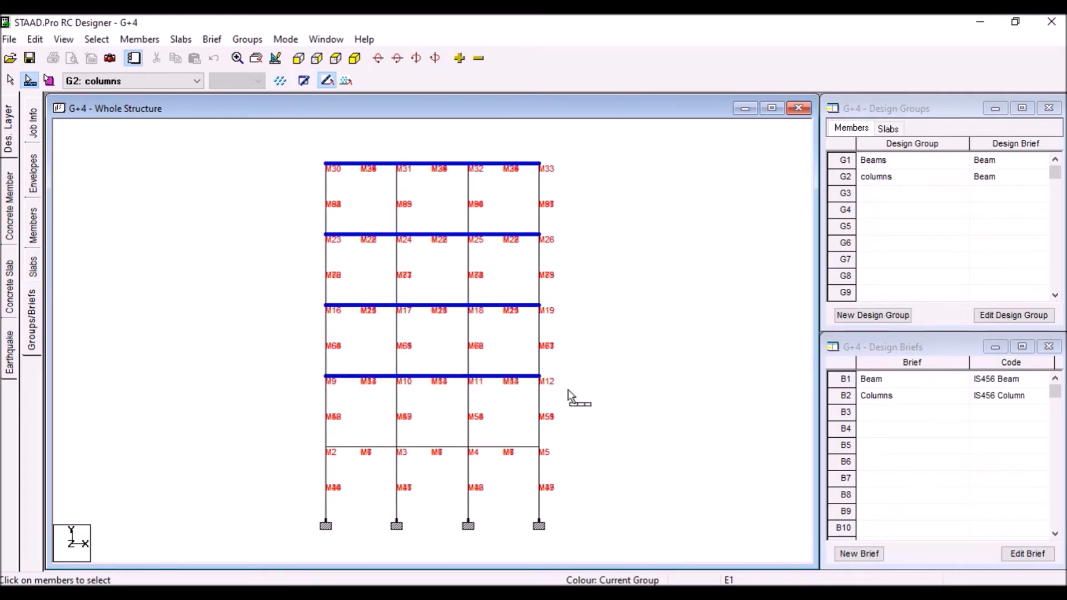
left_click_drag(311, 439, 562, 461)
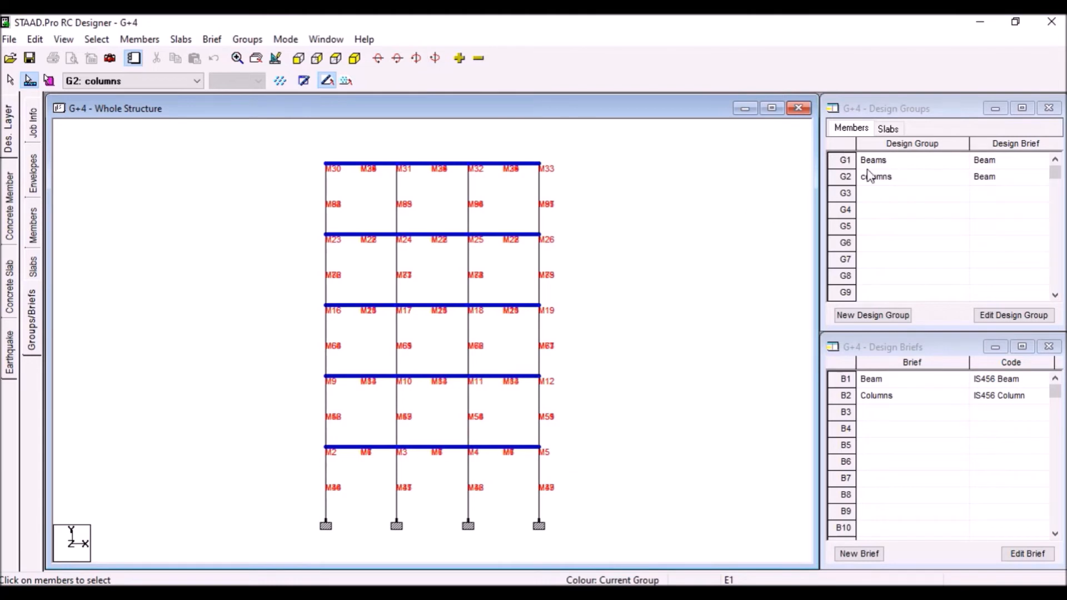
right_click(527, 166)
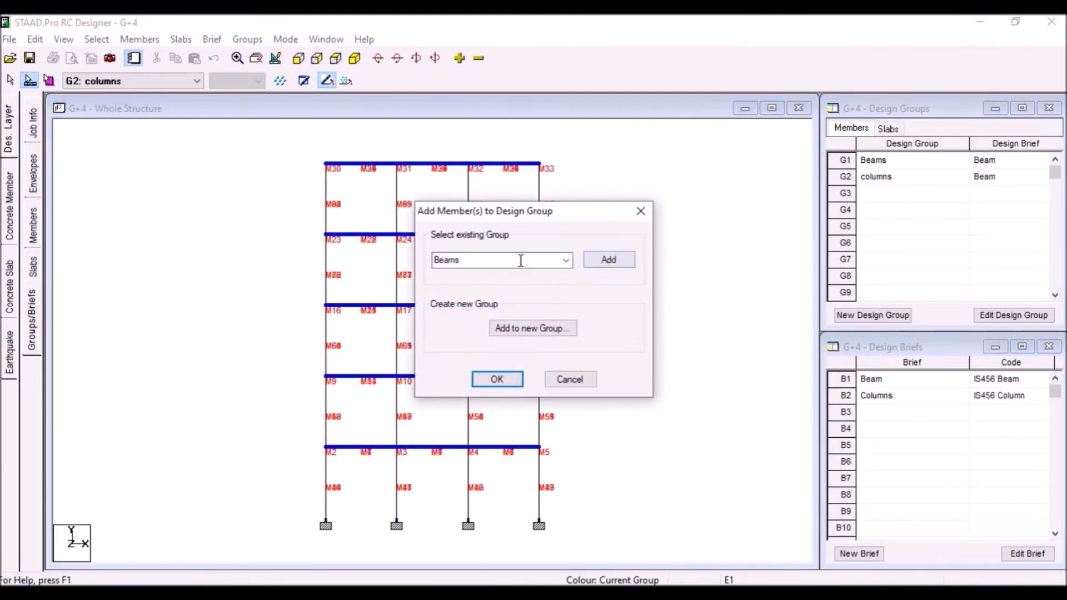
left_click(565, 260)
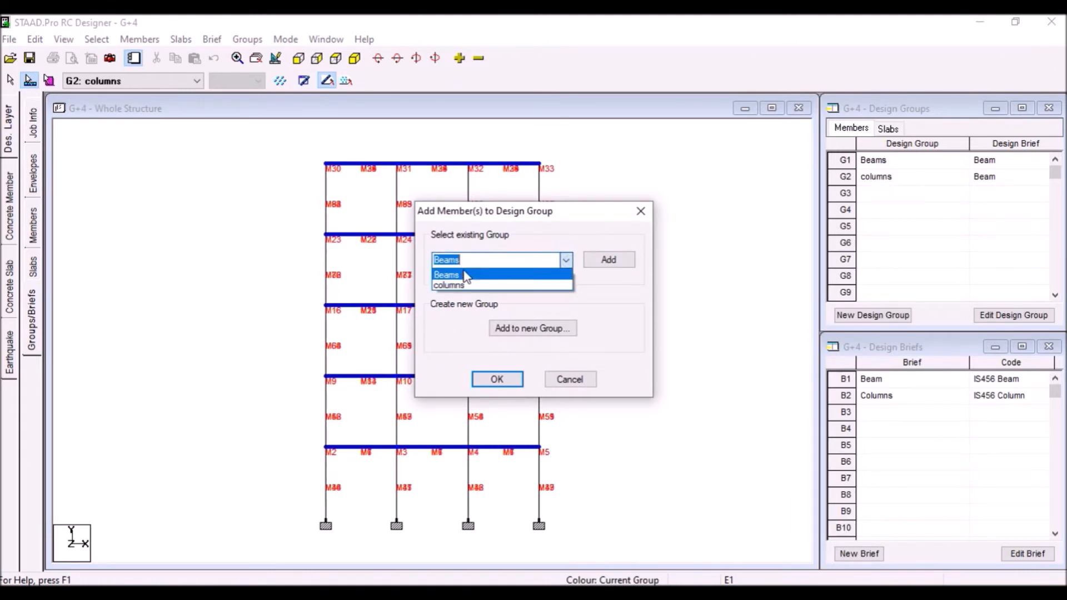
left_click(466, 275)
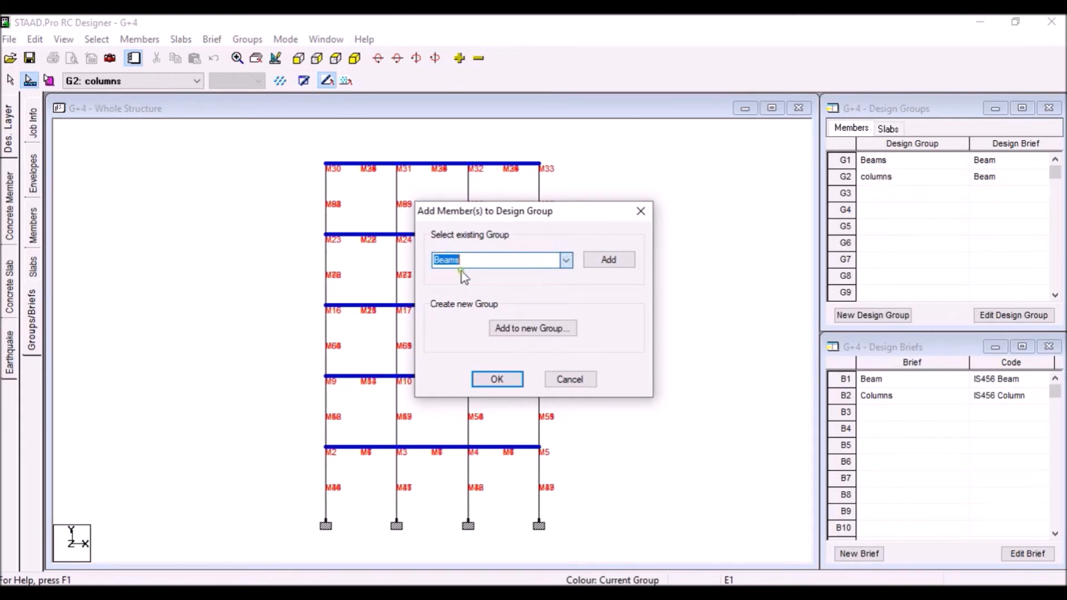
left_click(608, 259)
left_click(510, 381)
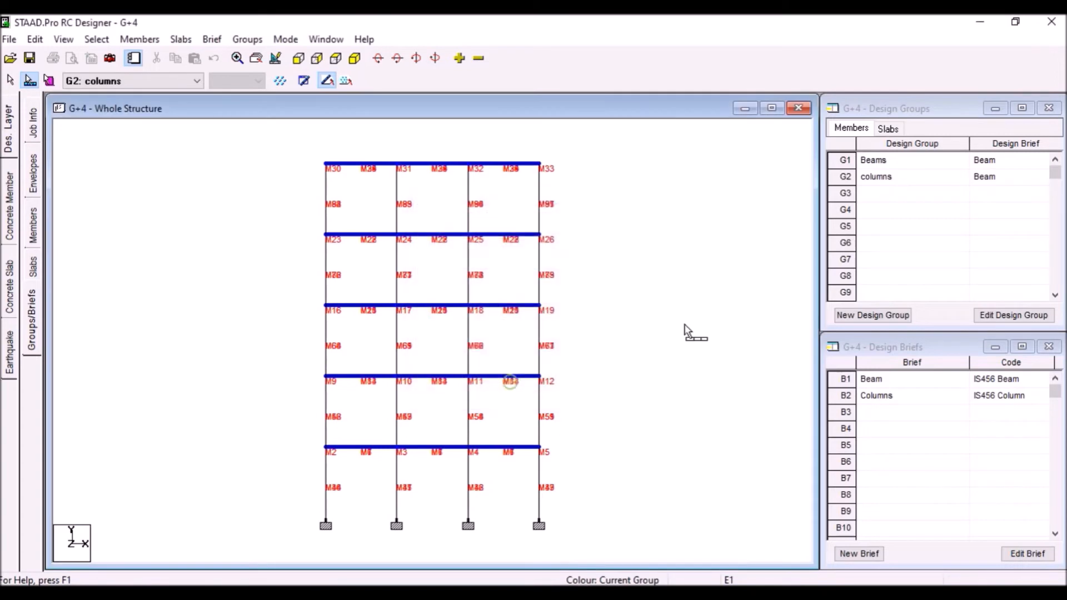
Open the member list of the Beams design group and examine its members' analysis and design sections
left_click(883, 160)
left_click(1000, 161)
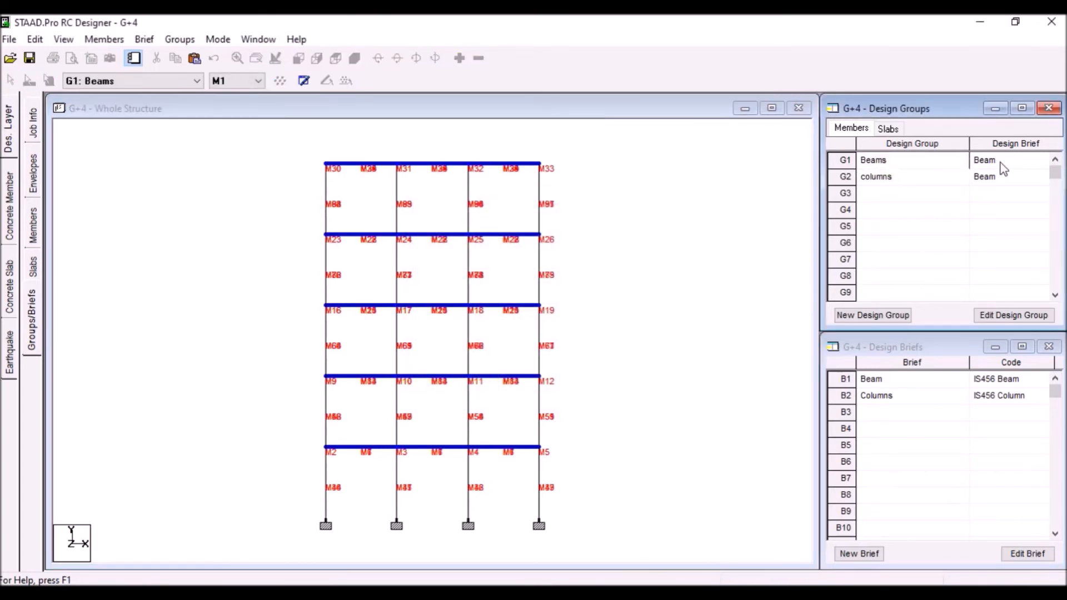
left_click(1001, 161)
left_click(992, 166)
double_click(850, 160)
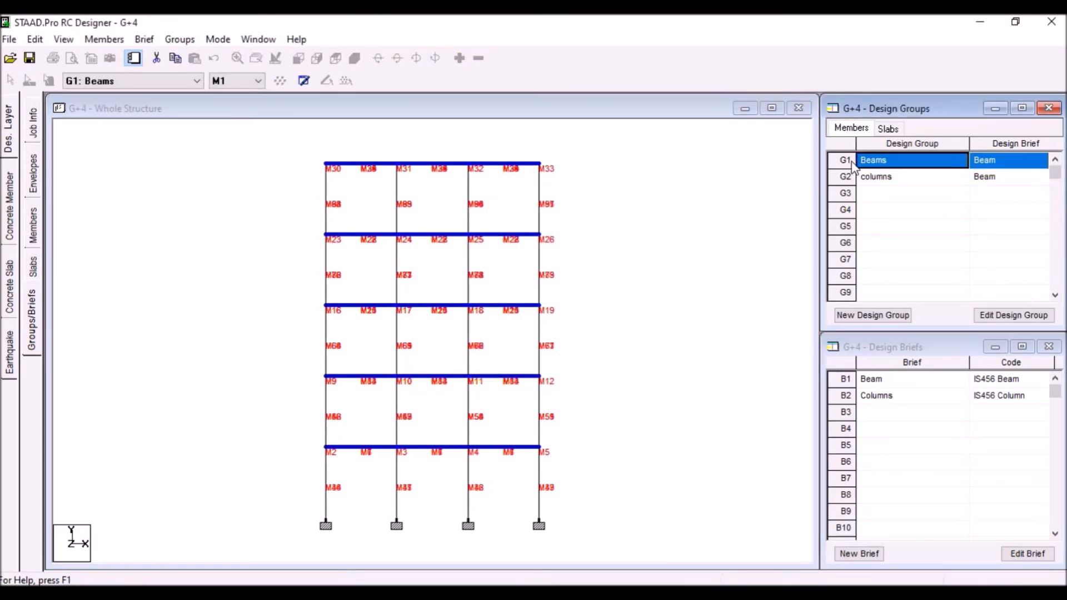
scroll(298, 308, "down", 8)
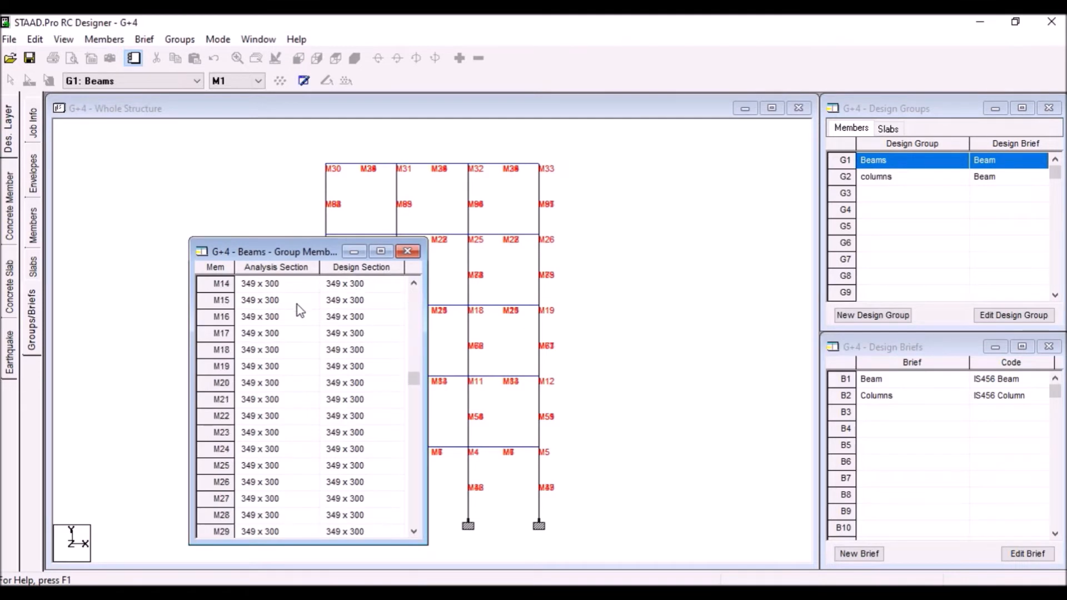
Check the remaining analysis and design sections in the Beams group's member list, and close the list
scroll(299, 310, "down", 4)
scroll(299, 310, "up", 4)
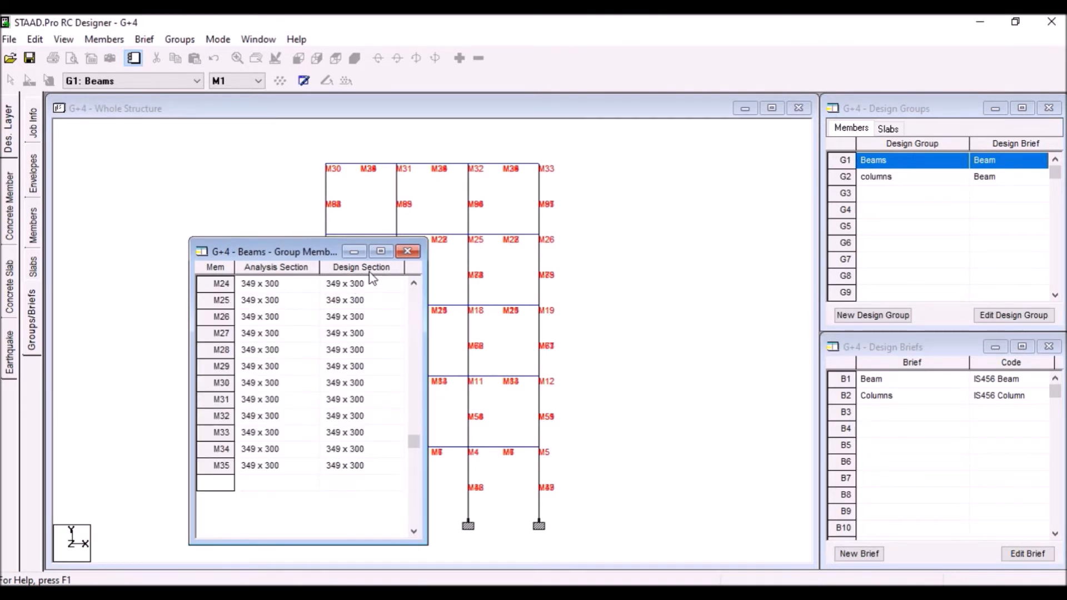
left_click(406, 253)
Add the members along all four vertical column lines, selected in the front view, to the existing columns design group
left_click_drag(317, 140, 350, 544)
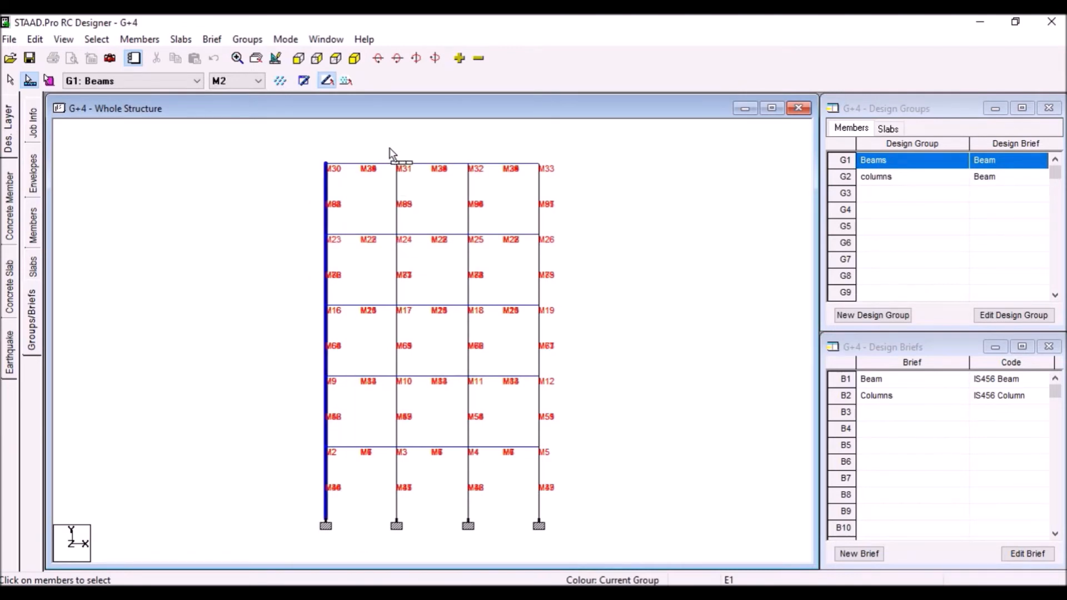
left_click_drag(391, 175, 408, 543)
left_click_drag(462, 151, 477, 476)
left_click_drag(521, 149, 560, 522)
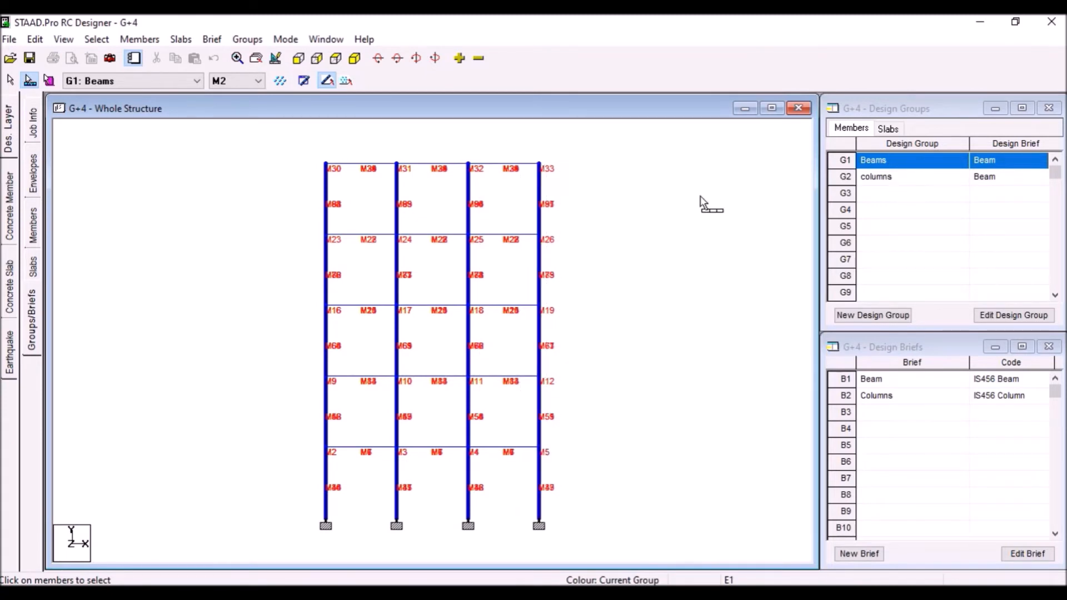
right_click(541, 233)
left_click(601, 345)
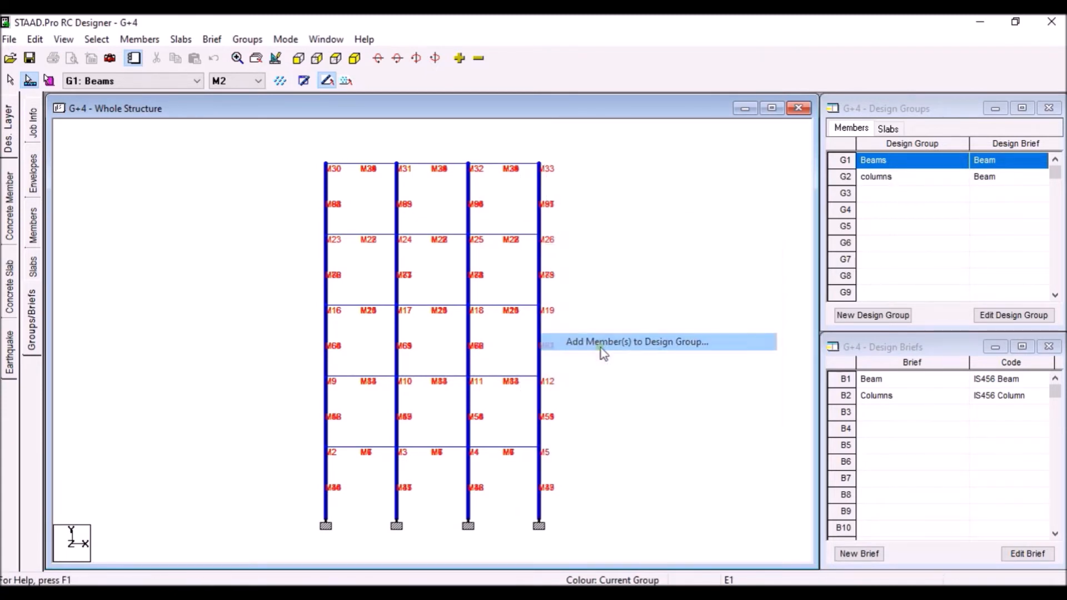
left_click(529, 261)
left_click(563, 263)
left_click(478, 282)
left_click(608, 259)
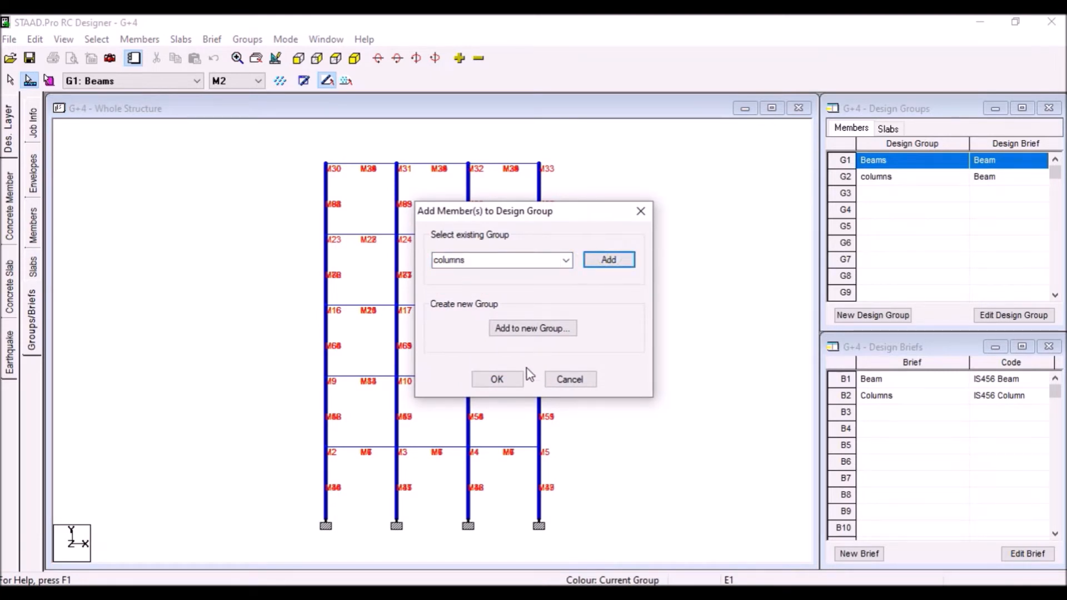
left_click(512, 380)
Examine the analysis and design sections of the members in the columns design group, and close the list
double_click(849, 177)
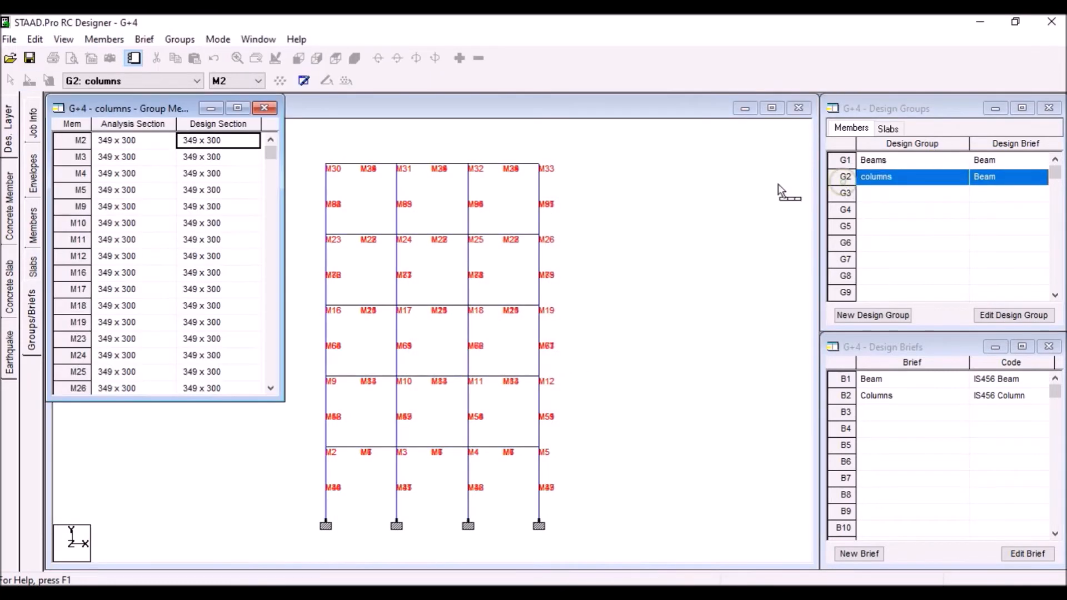
scroll(210, 254, "down", 12)
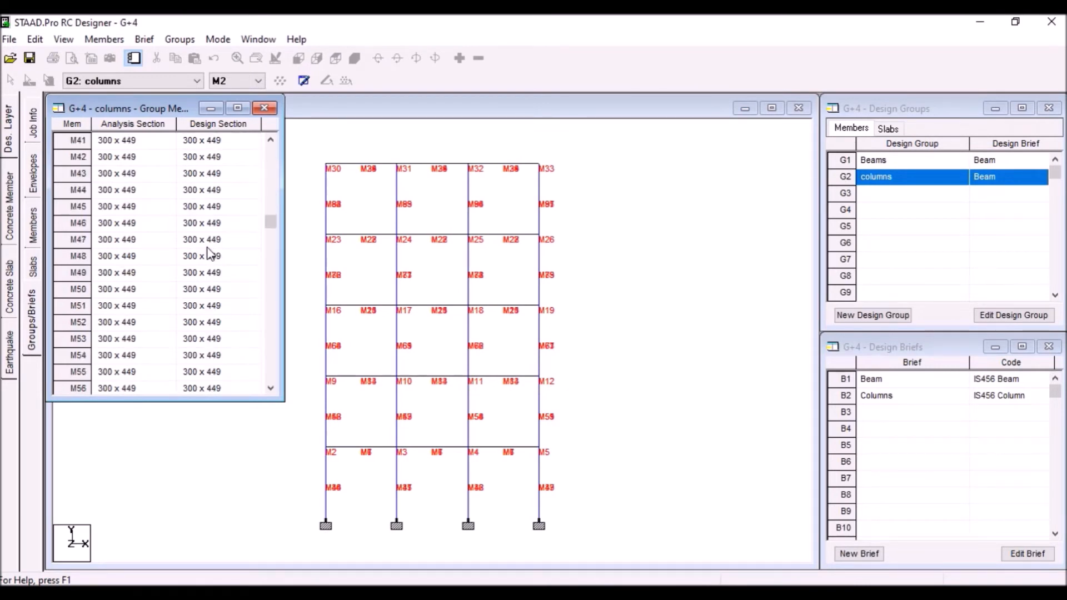
scroll(210, 254, "down", 5)
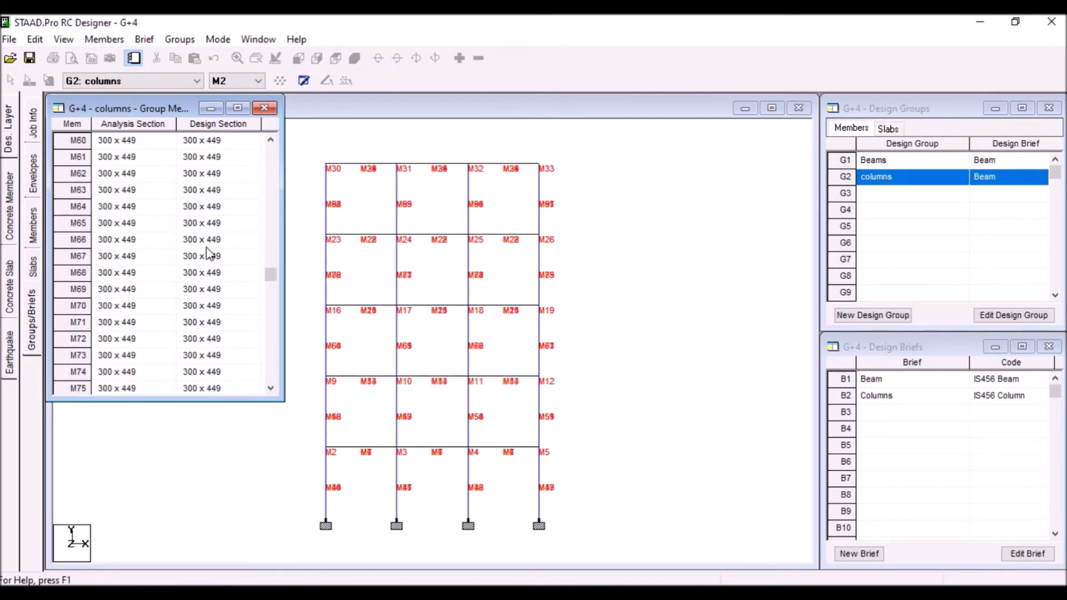
left_click(264, 108)
left_click(682, 228)
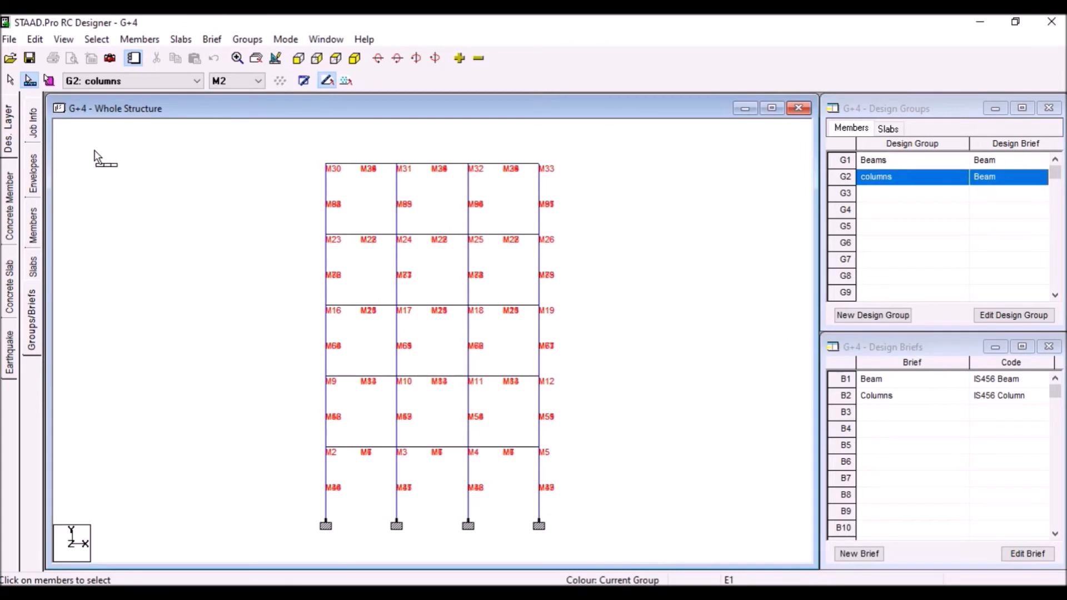
Switch to concrete member design and review the columns group's design summary, without running its design
left_click(13, 219)
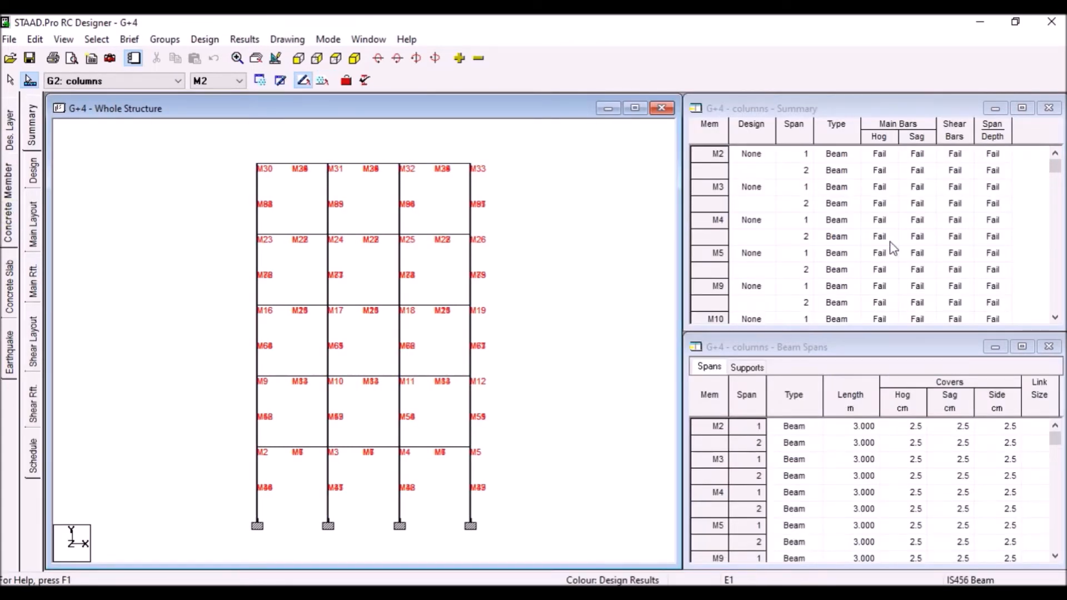
scroll(960, 204, "down", 10)
scroll(960, 204, "up", 10)
left_click(34, 171)
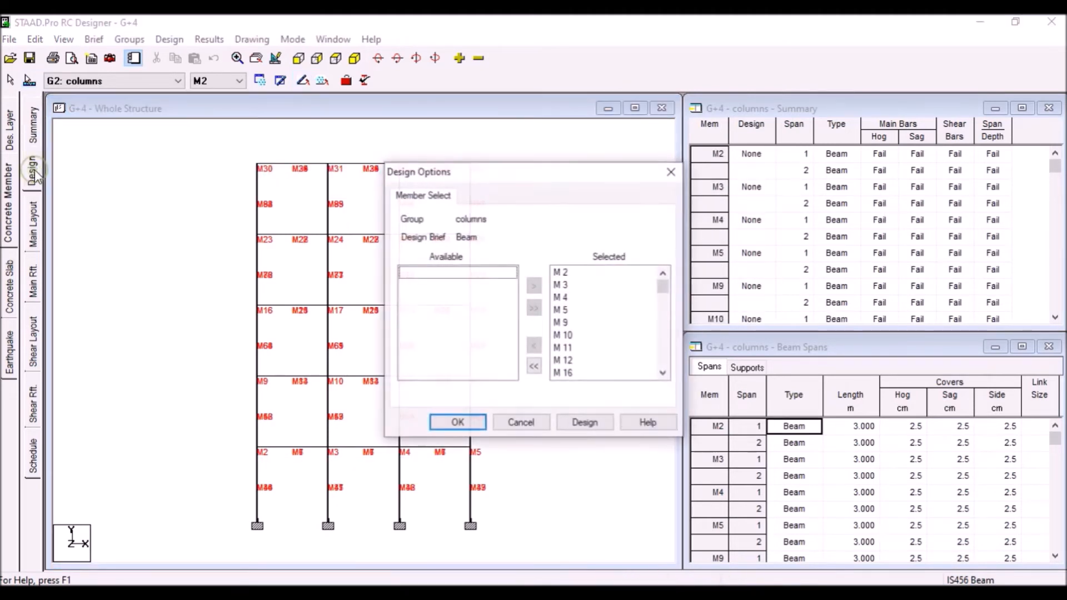
left_click(537, 426)
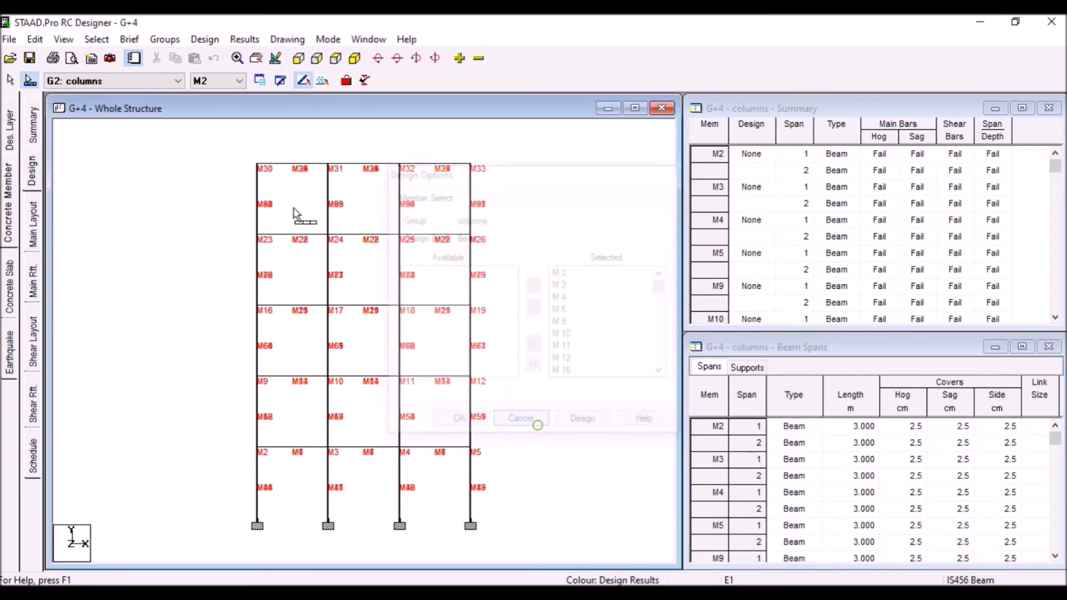
Make Beams the active design group and run the design for all of its members
left_click(134, 84)
left_click(104, 97)
left_click(97, 81)
left_click(86, 100)
left_click(94, 81)
left_click(89, 92)
left_click(126, 198)
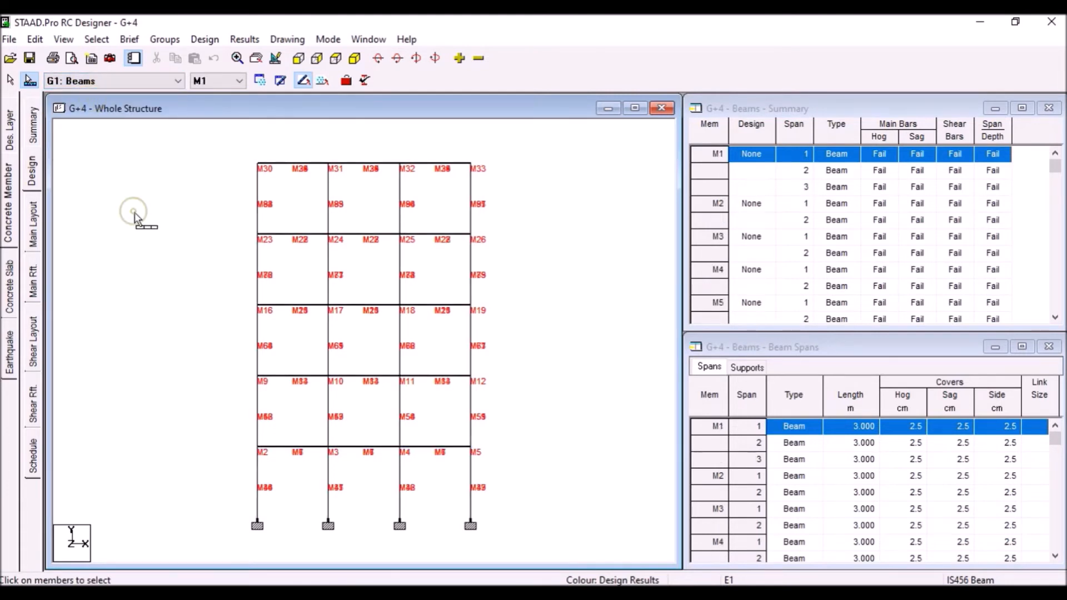
right_click(144, 206)
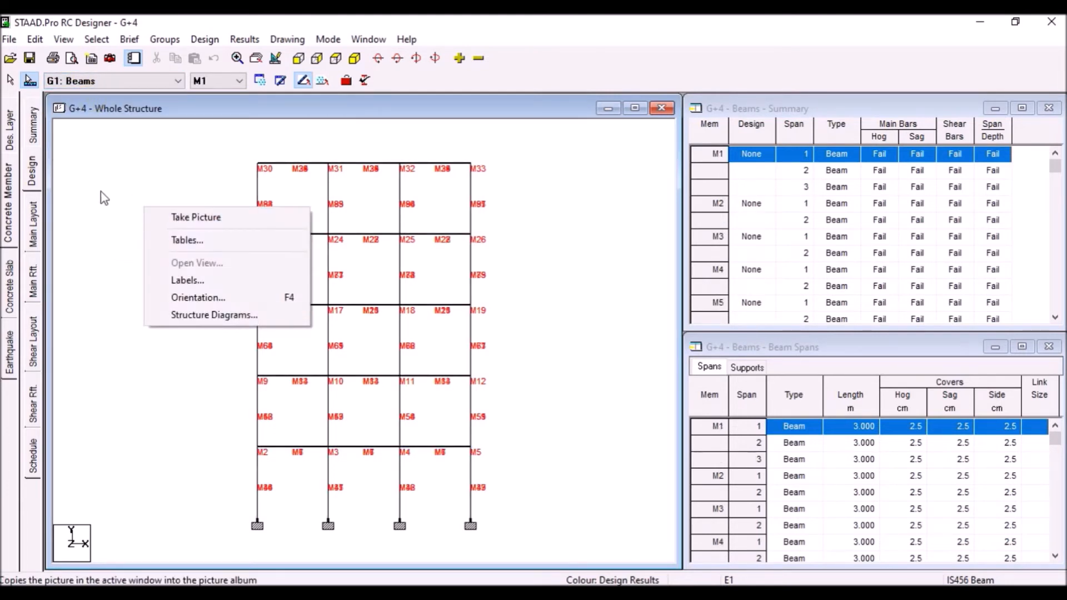
left_click(36, 175)
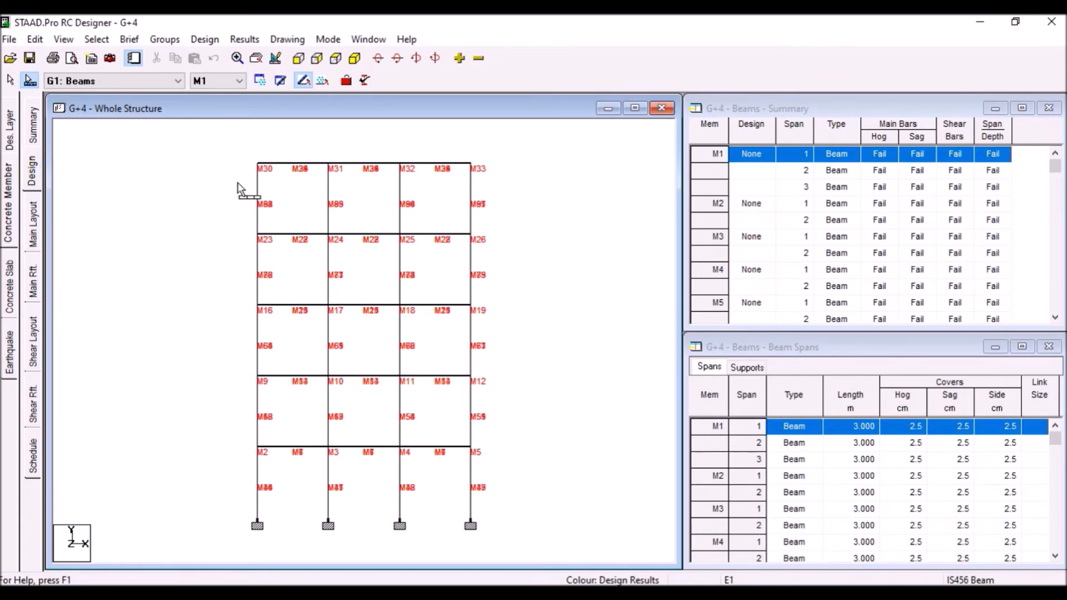
left_click(31, 219)
left_click(34, 174)
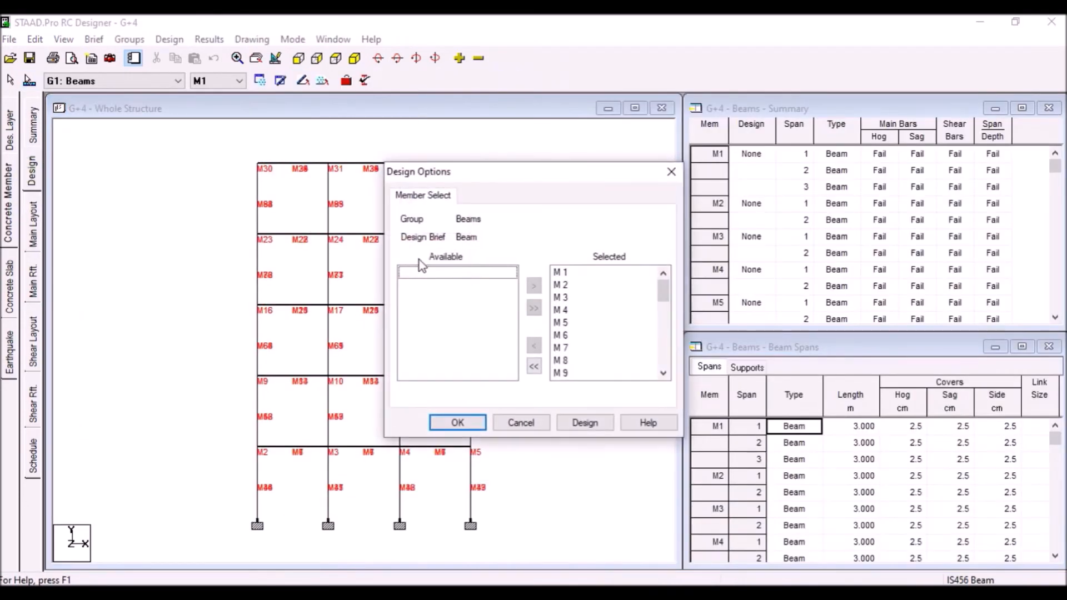
left_click(584, 422)
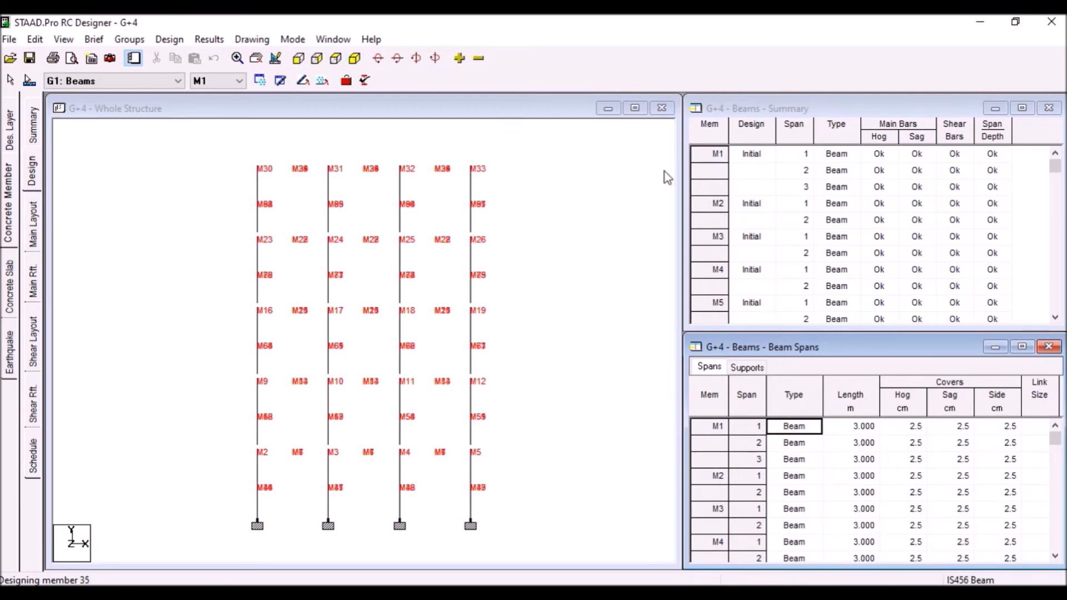
Show the structure in isometric view and examine the Beams group's summary for main bars, shear bars and span depth
left_click(512, 122)
left_click(357, 61)
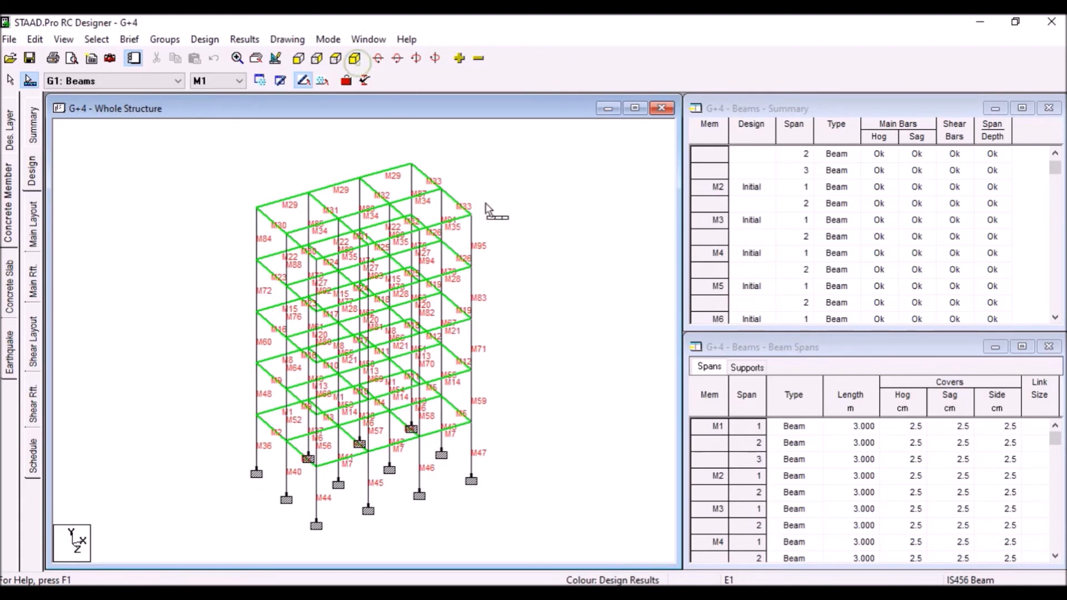
scroll(869, 259, "down", 7)
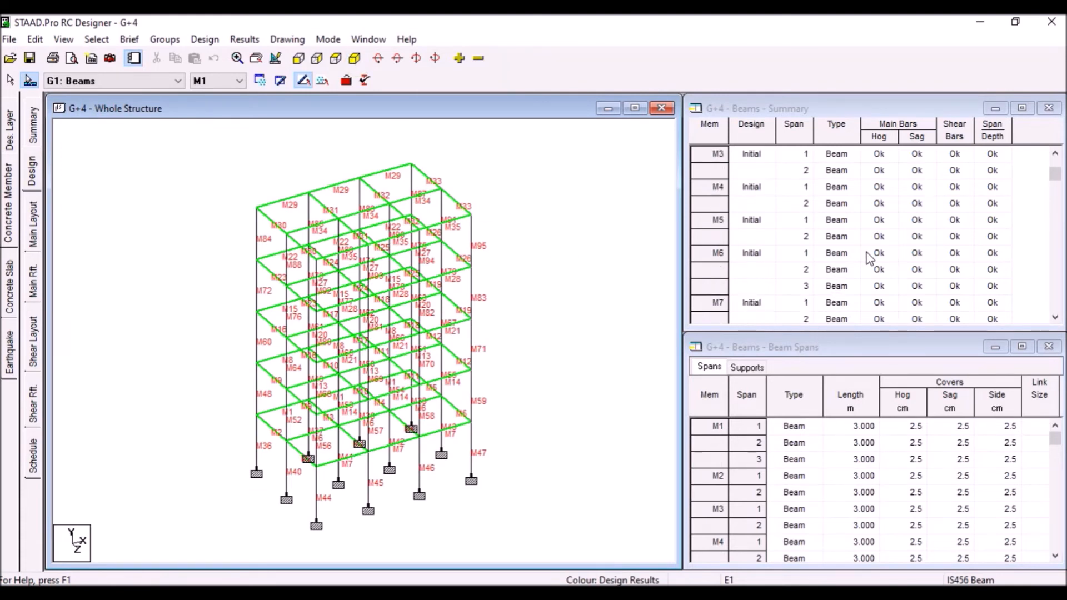
scroll(869, 259, "down", 9)
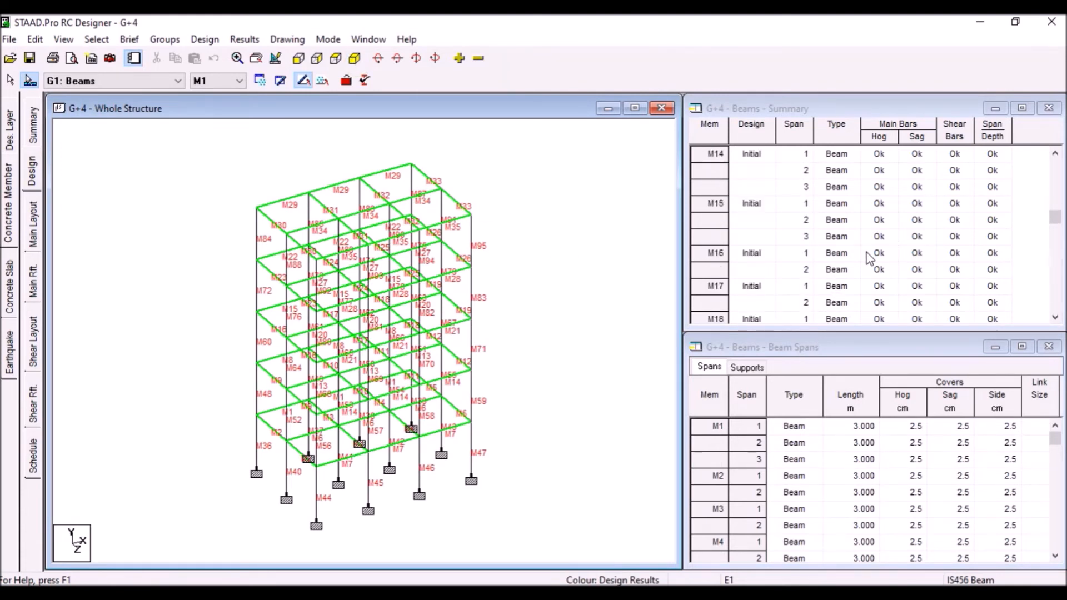
scroll(872, 258, "down", 8)
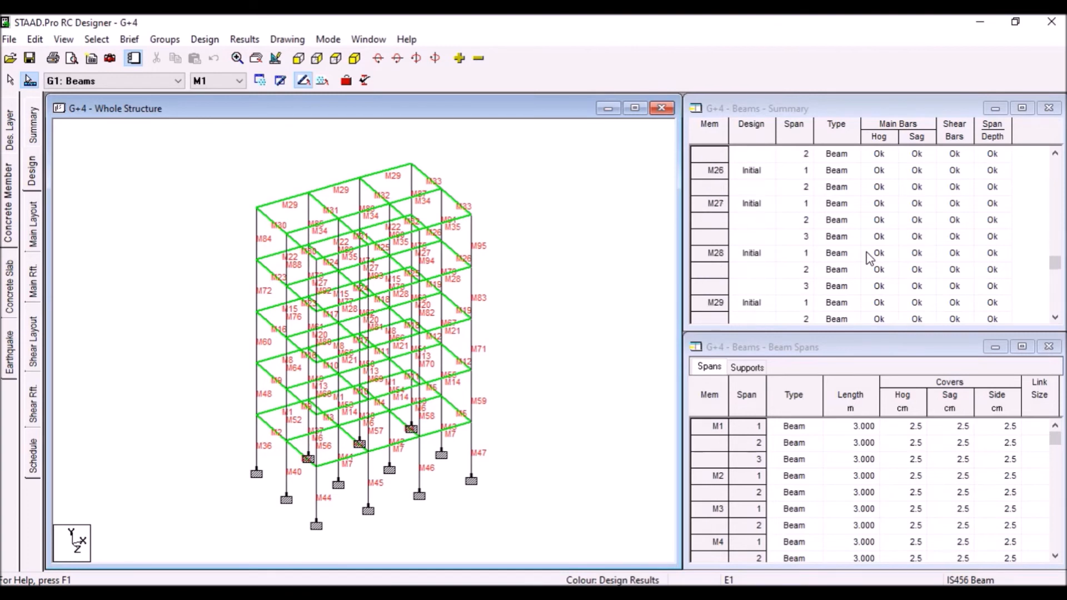
scroll(898, 254, "up", 12)
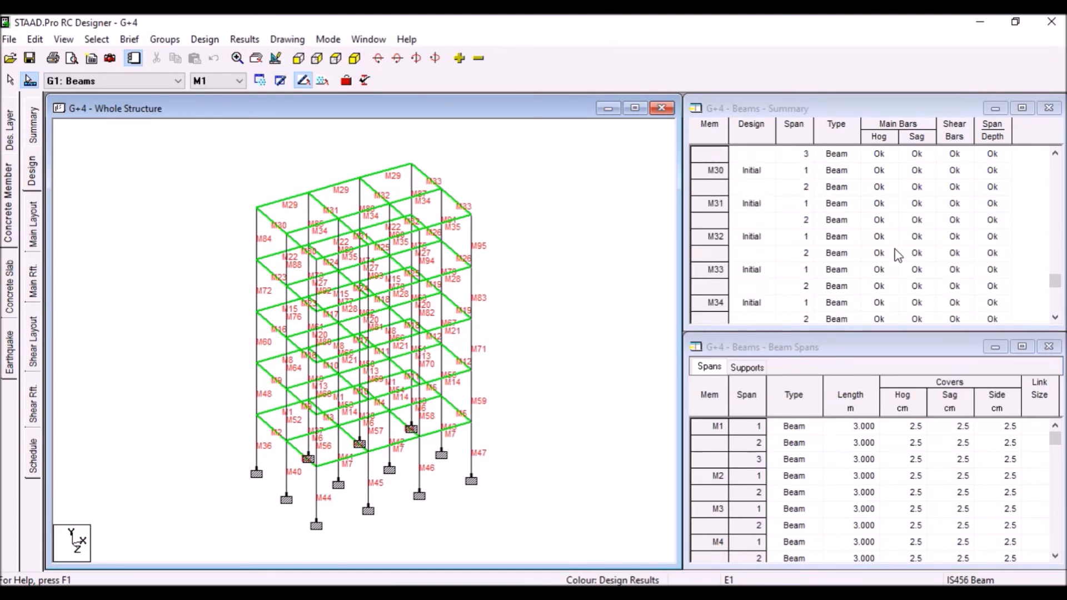
scroll(899, 254, "up", 12)
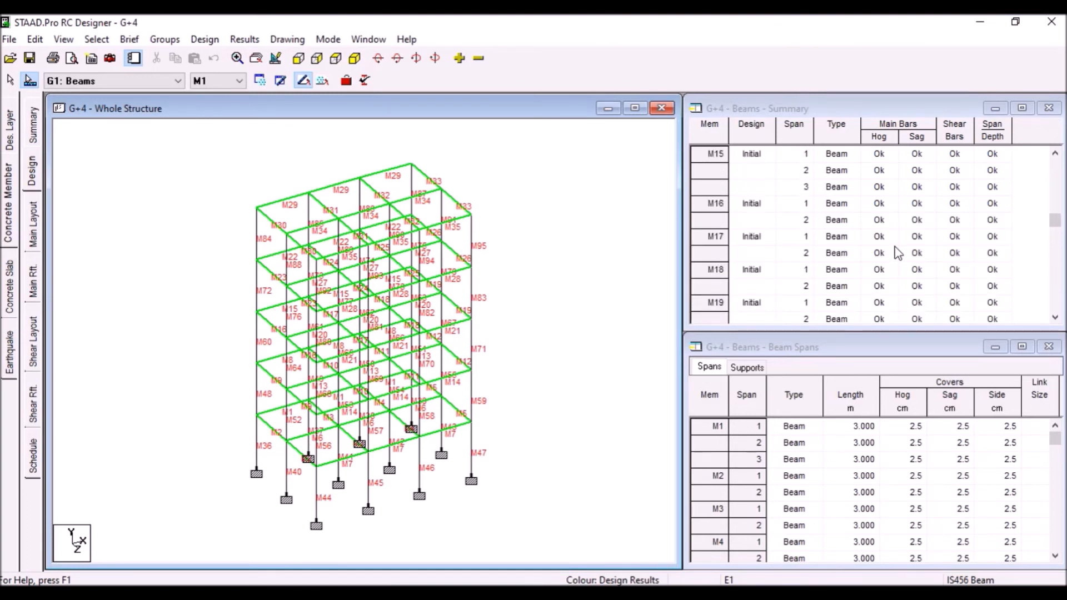
scroll(898, 254, "up", 1)
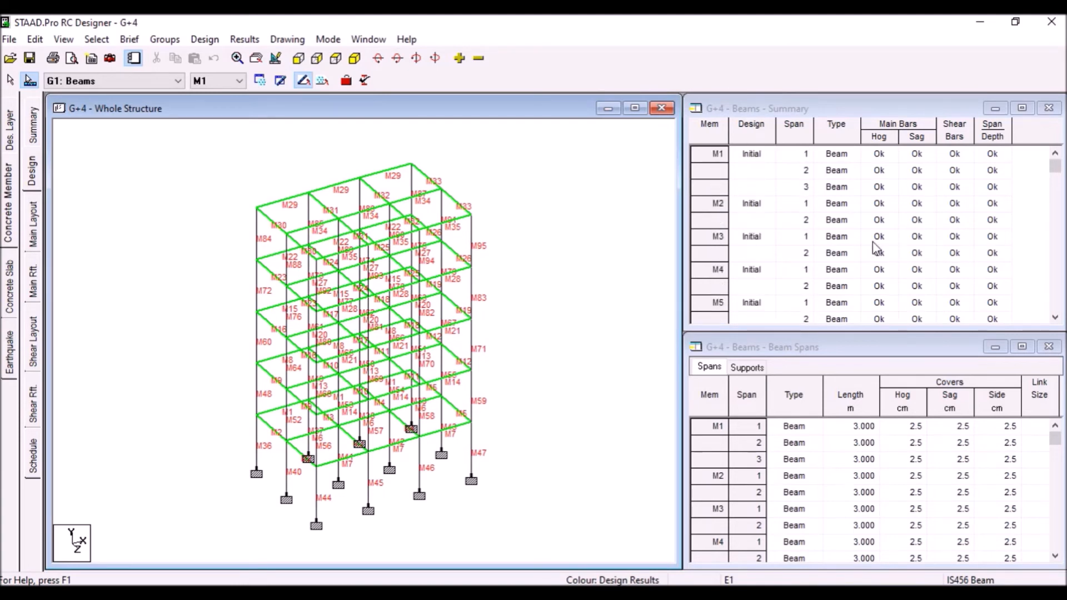
Make columns the active design group and run the design for all of its members with the Beam brief
left_click(127, 82)
left_click(114, 102)
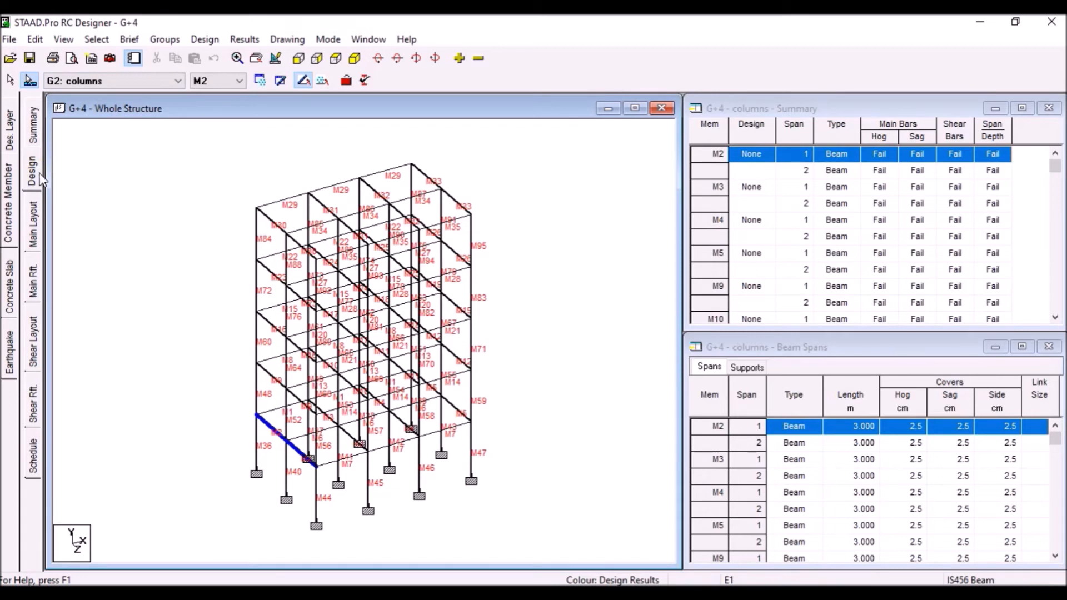
left_click(35, 173)
left_click(29, 214)
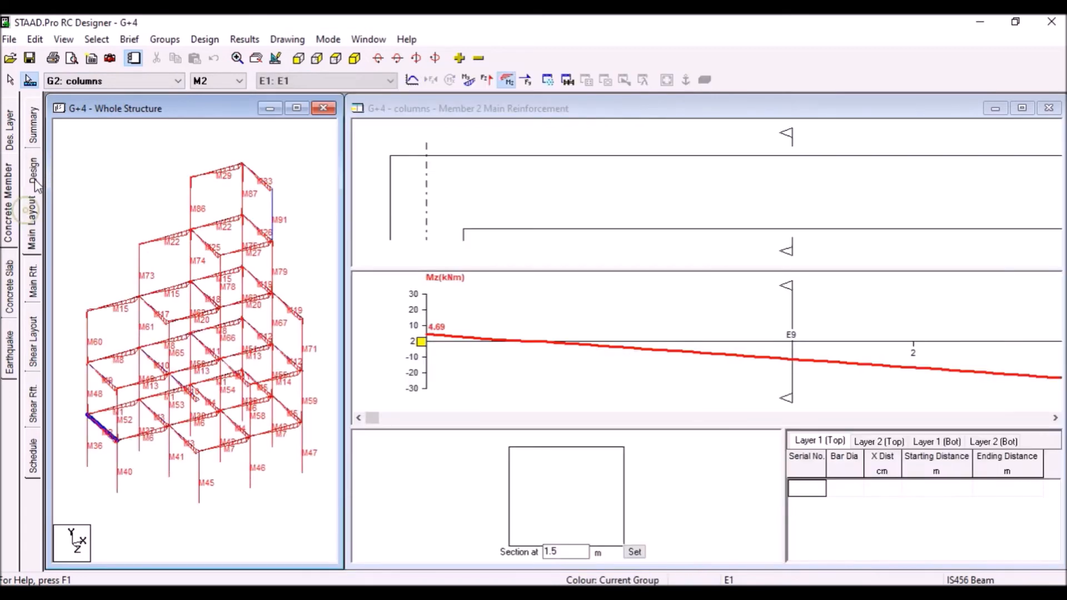
left_click(34, 177)
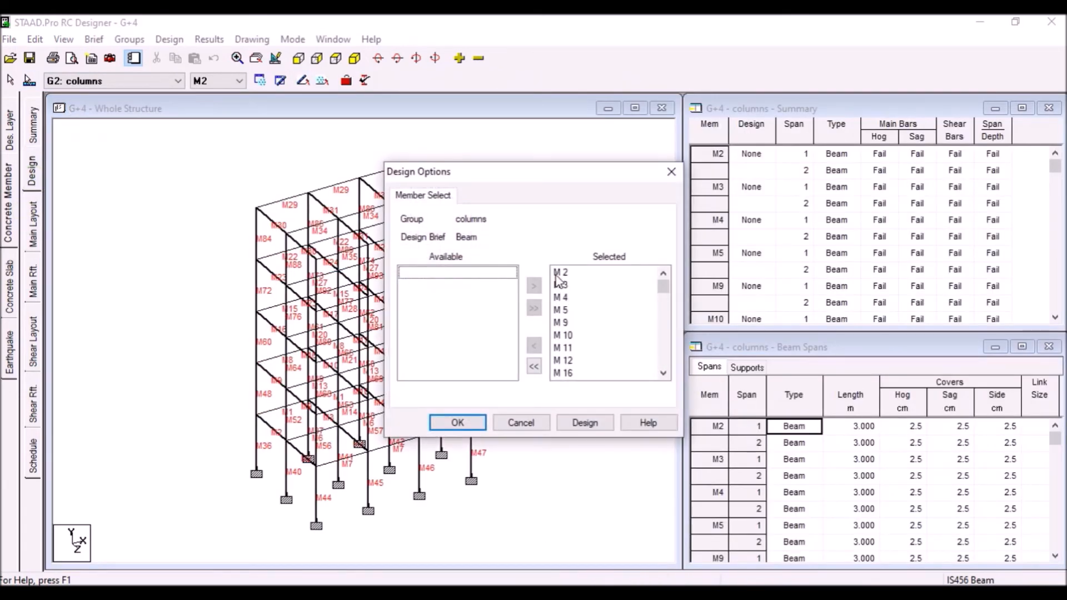
scroll(563, 297, "down", 12)
left_click(583, 423)
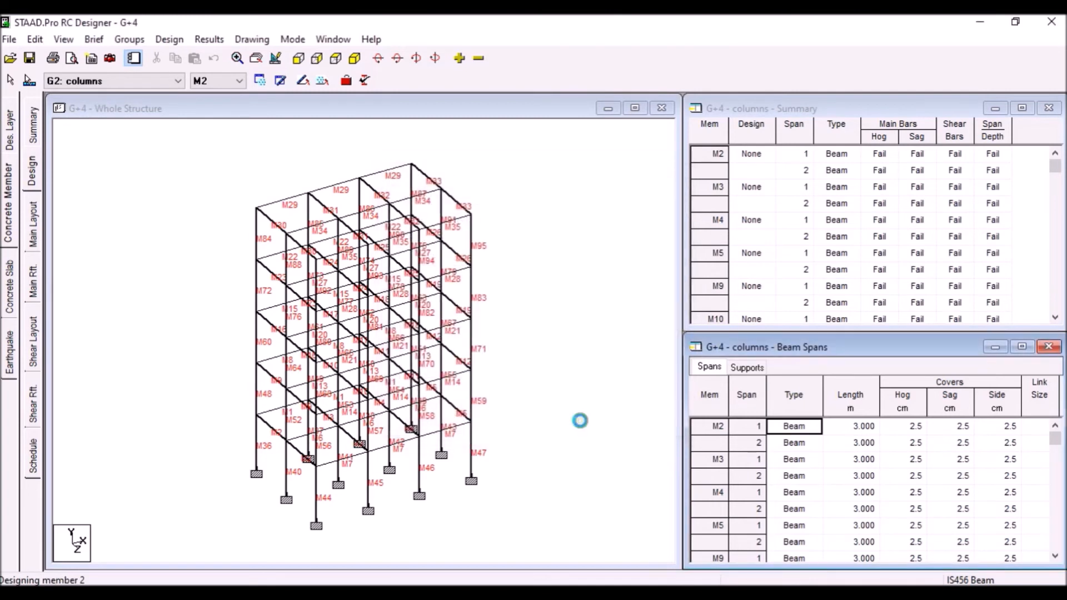
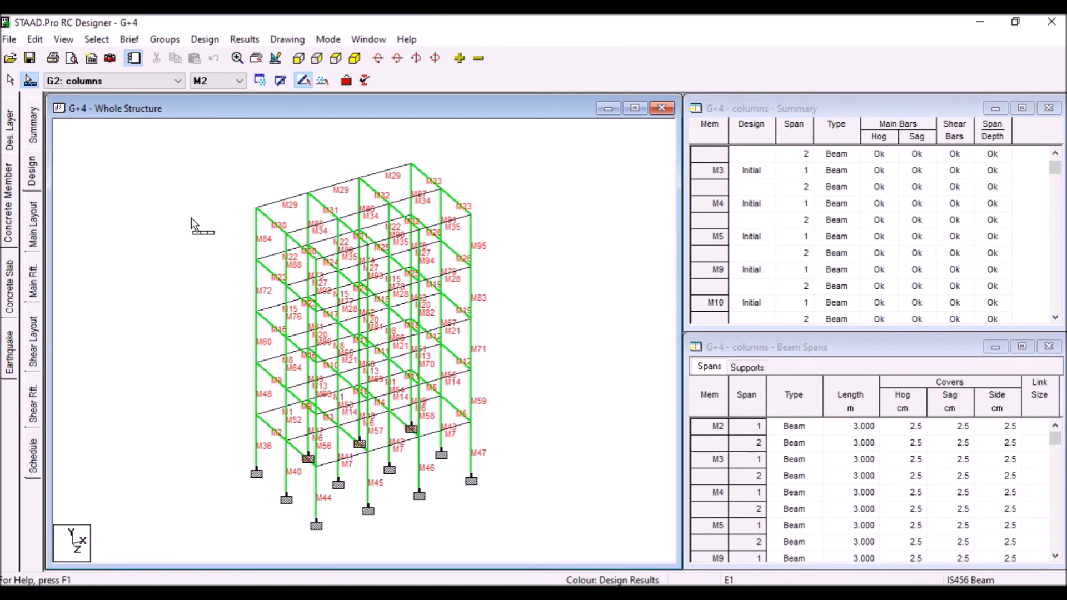
Examine the columns group's design summary, locating members M36 and M39 in the structure
scroll(897, 225, "down", 3)
scroll(897, 225, "down", 15)
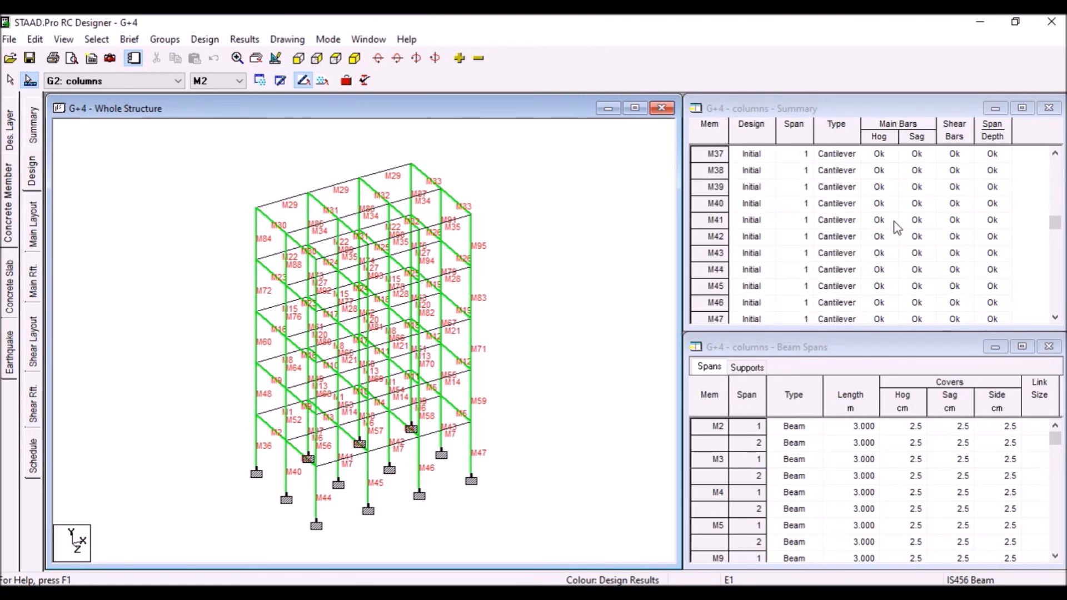
scroll(889, 231, "up", 6)
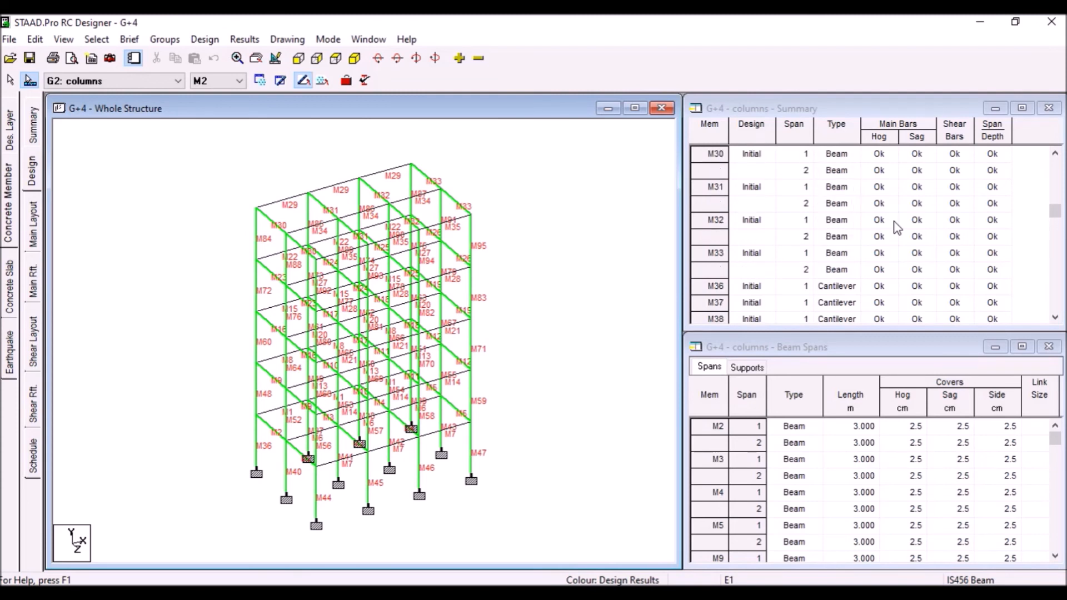
scroll(843, 244, "down", 2)
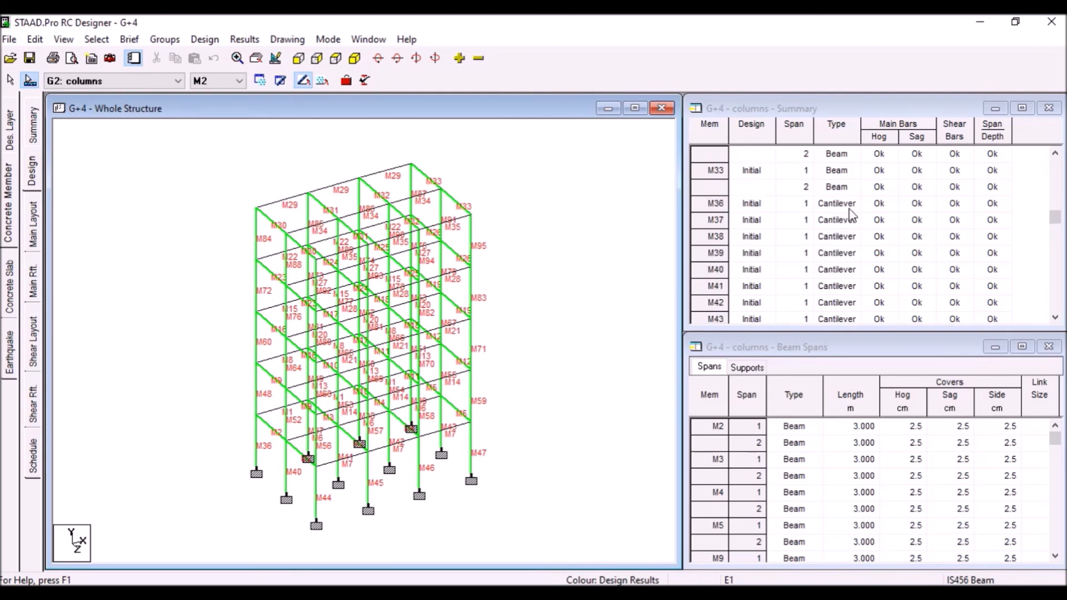
left_click(850, 209)
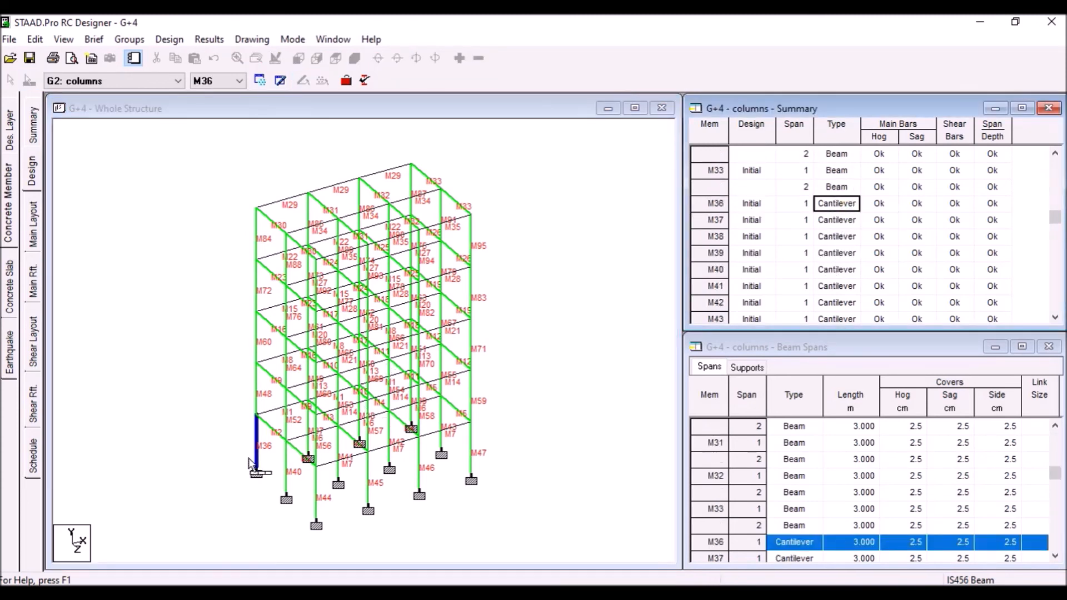
left_click(848, 254)
scroll(843, 275, "down", 5)
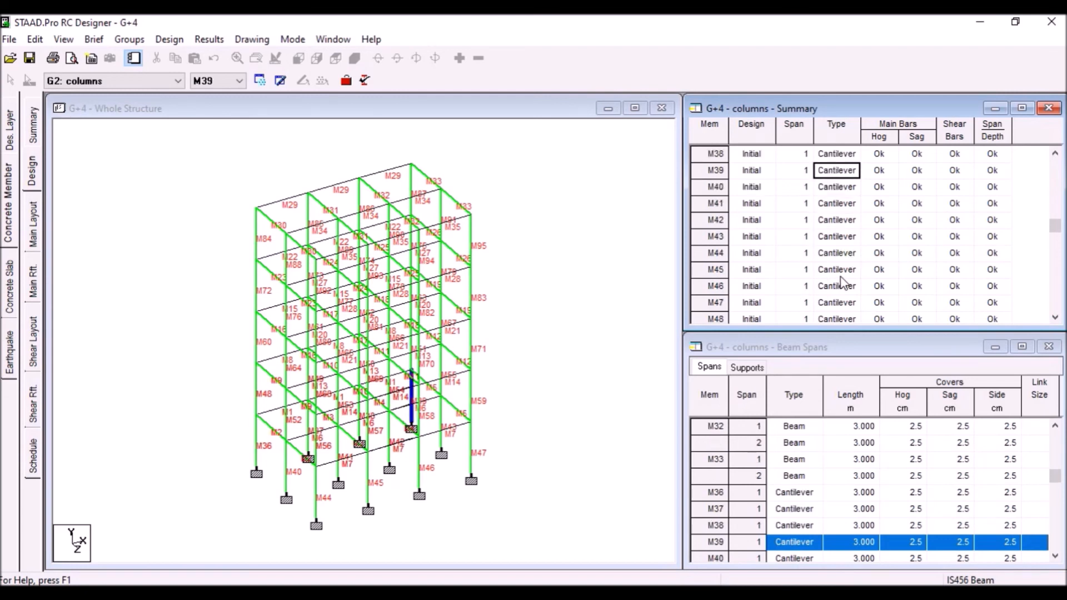
scroll(843, 280, "down", 14)
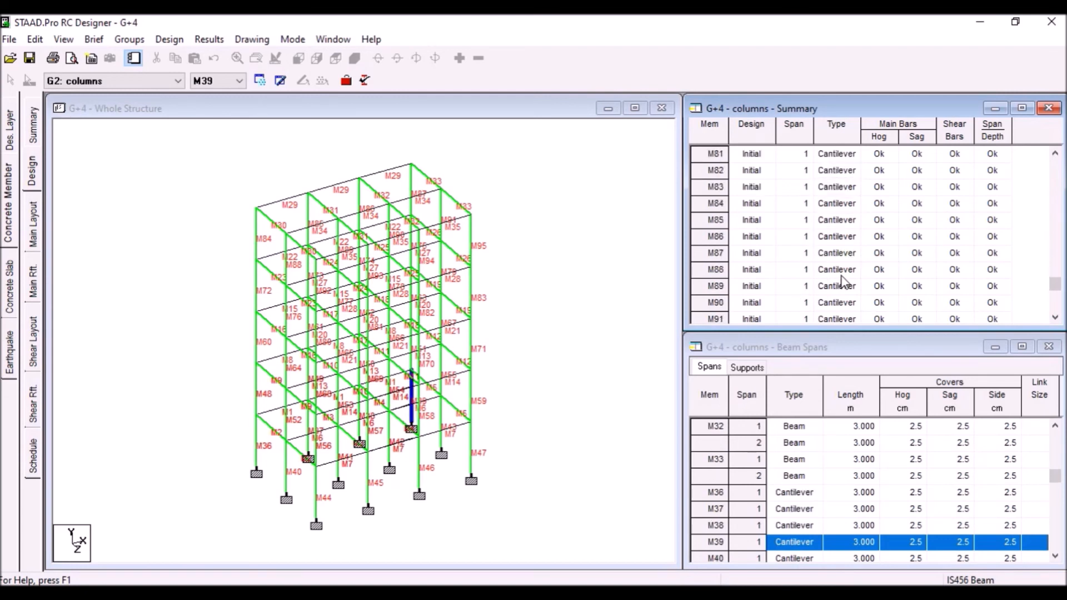
Examine the remaining members in the columns summary and the span types, lengths and covers in the beam spans table
scroll(844, 282, "down", 2)
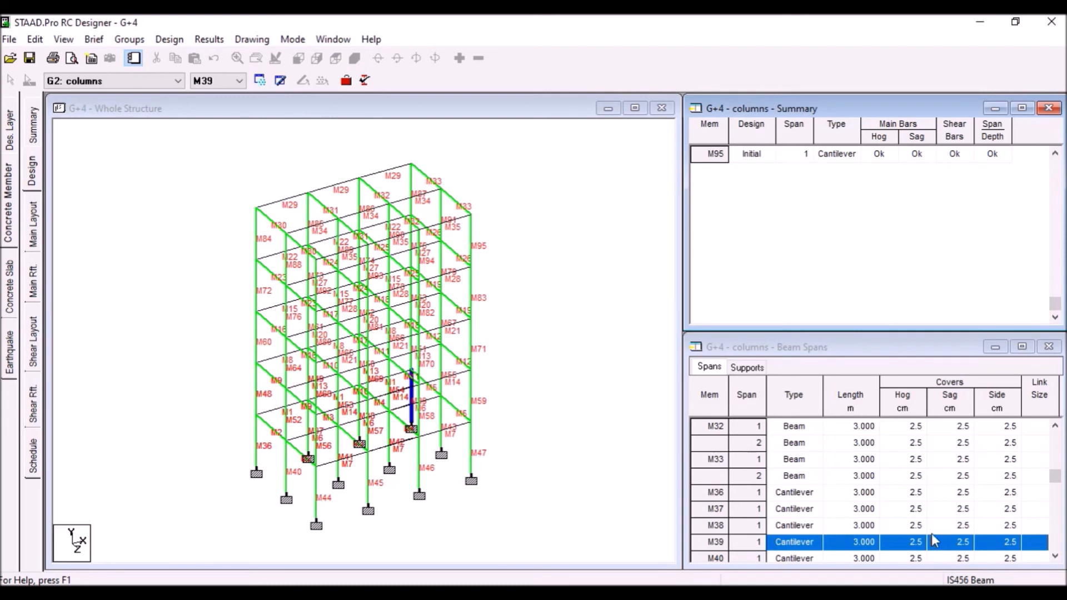
scroll(909, 450, "down", 1)
scroll(909, 447, "down", 1)
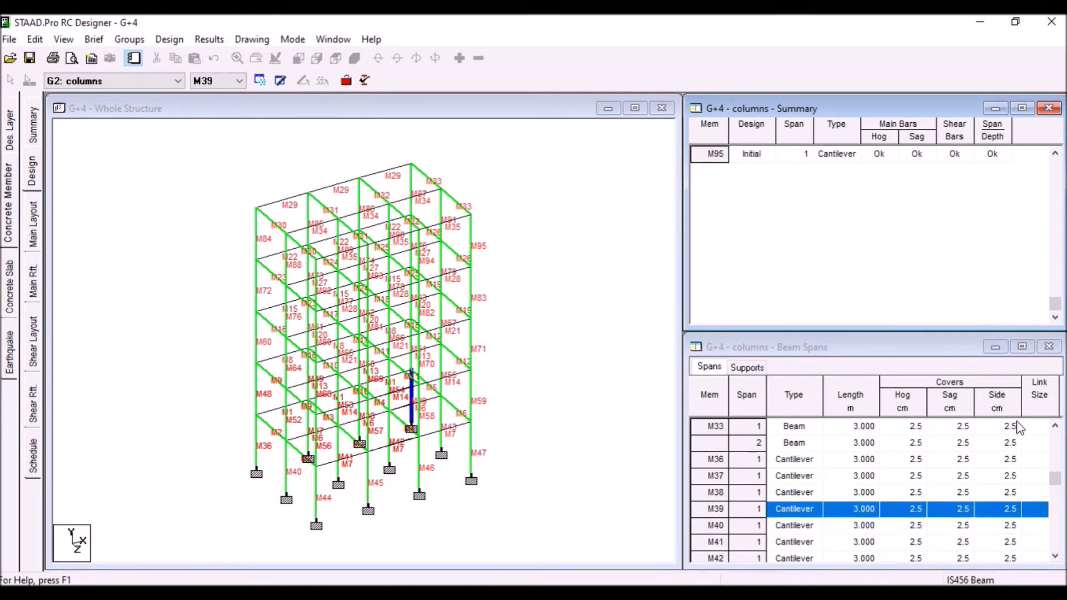
scroll(956, 447, "down", 1)
scroll(957, 449, "down", 4)
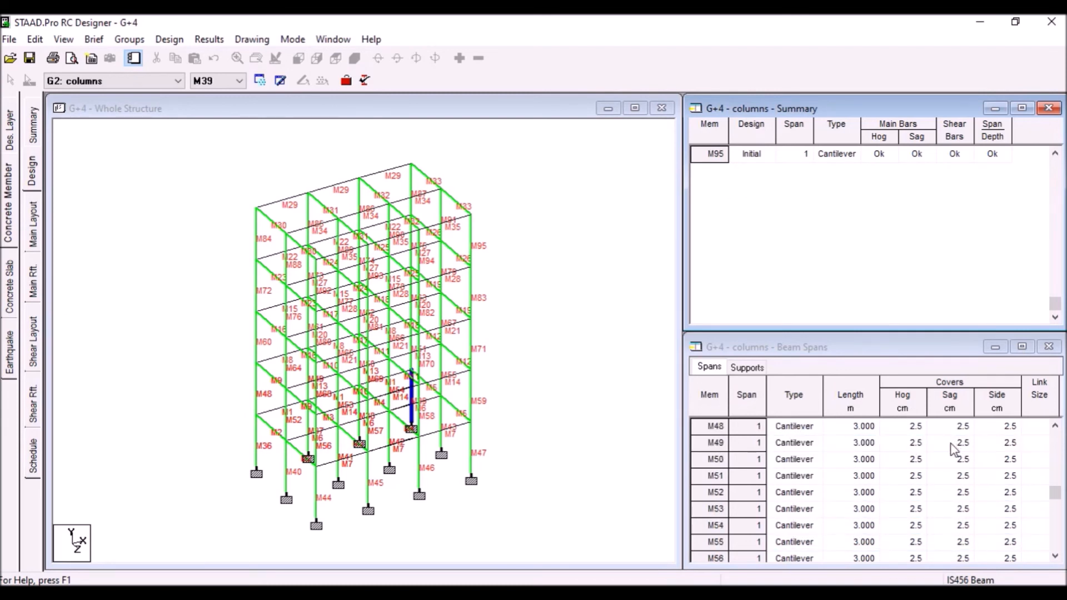
scroll(953, 449, "up", 10)
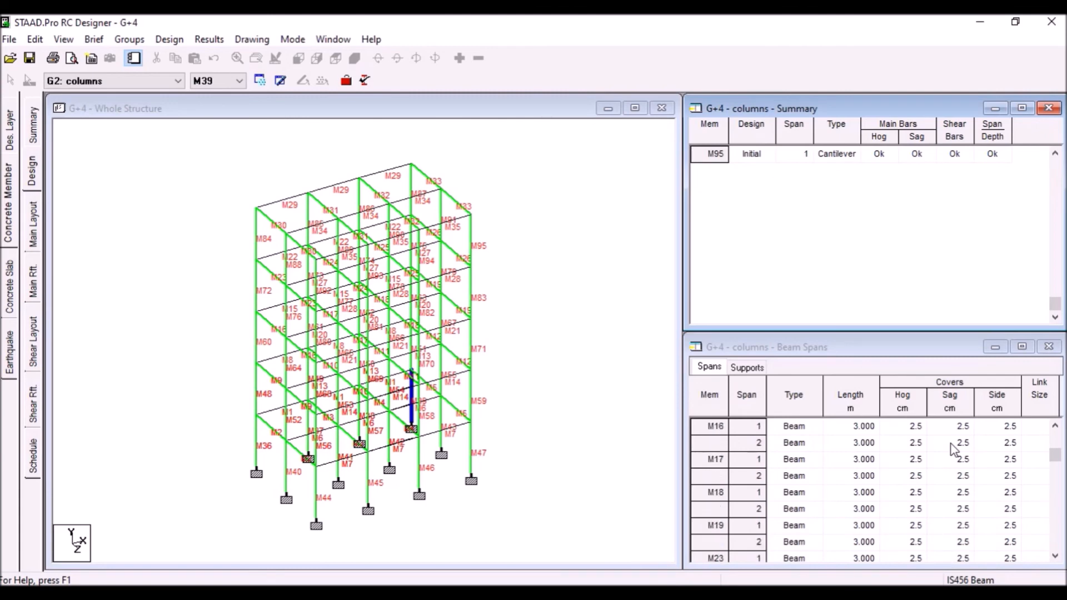
Examine the main bar layout of member M39 and its hogging reinforcement along the full length
left_click(35, 220)
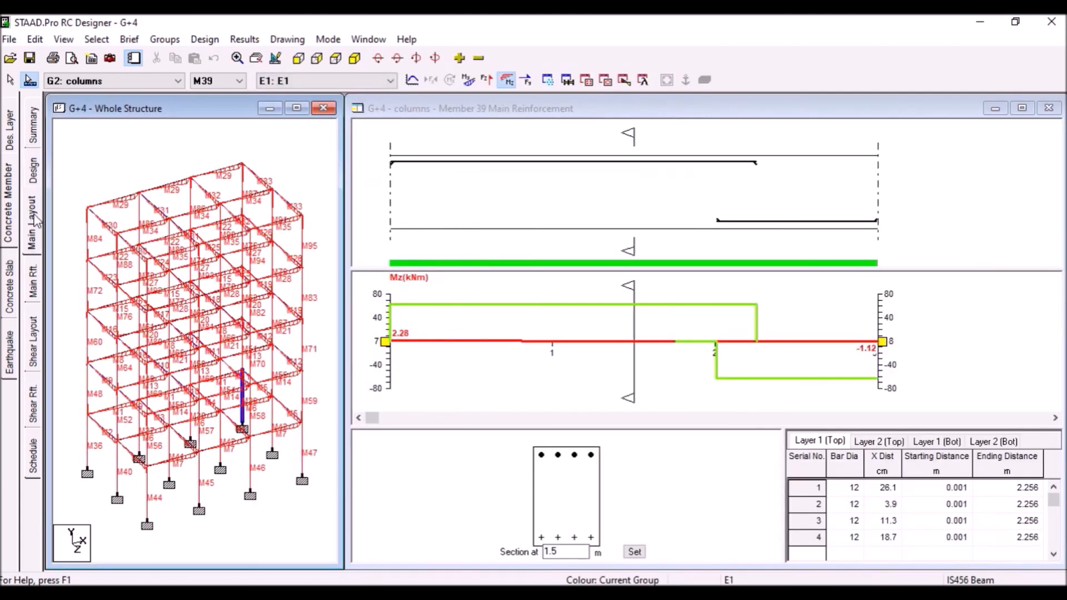
left_click(223, 172)
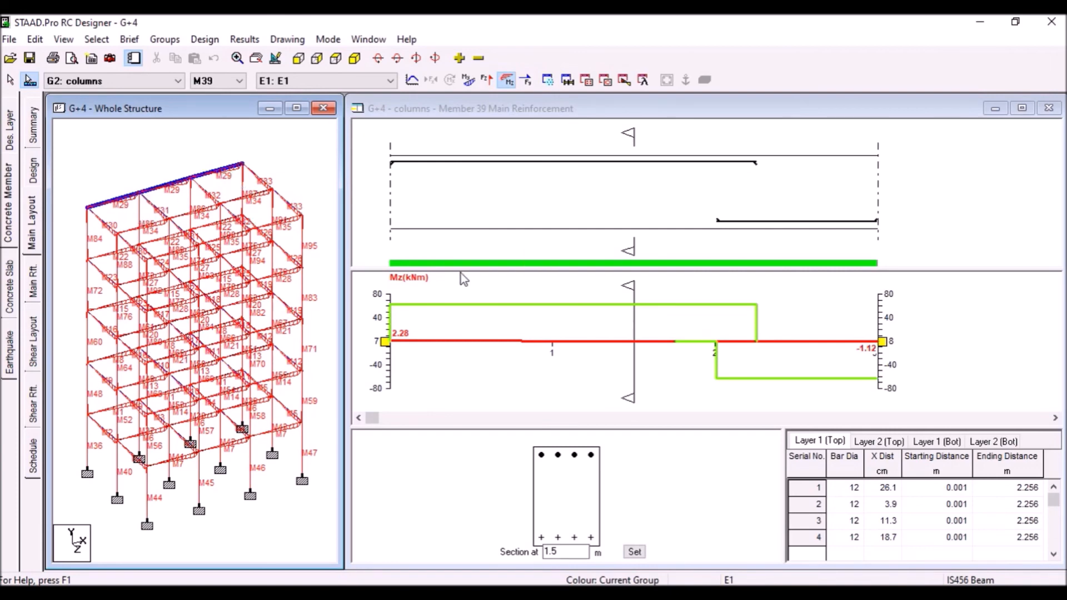
left_click(37, 295)
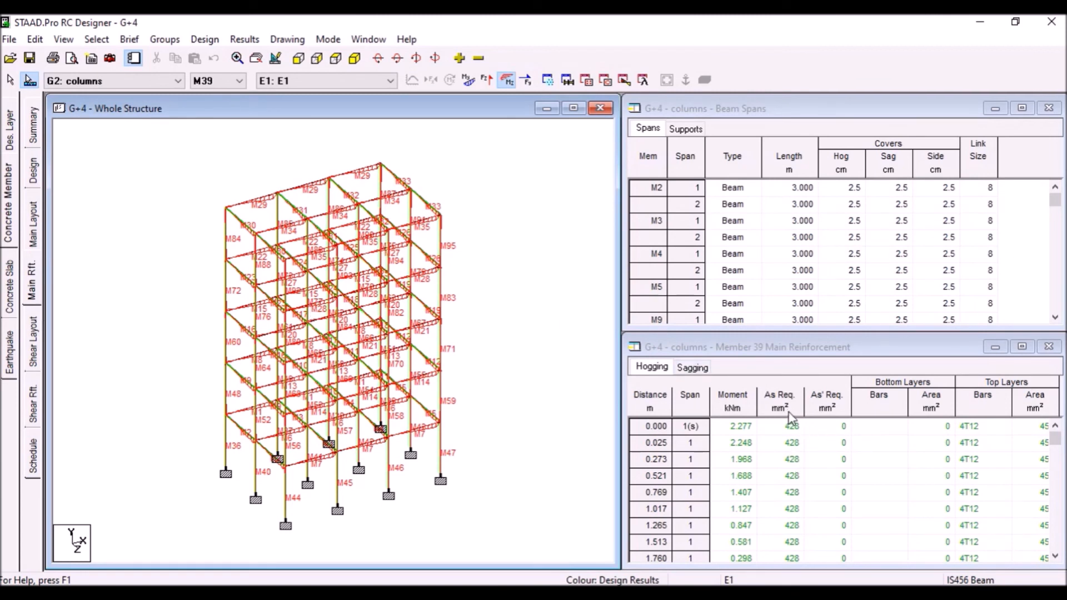
left_click(980, 429)
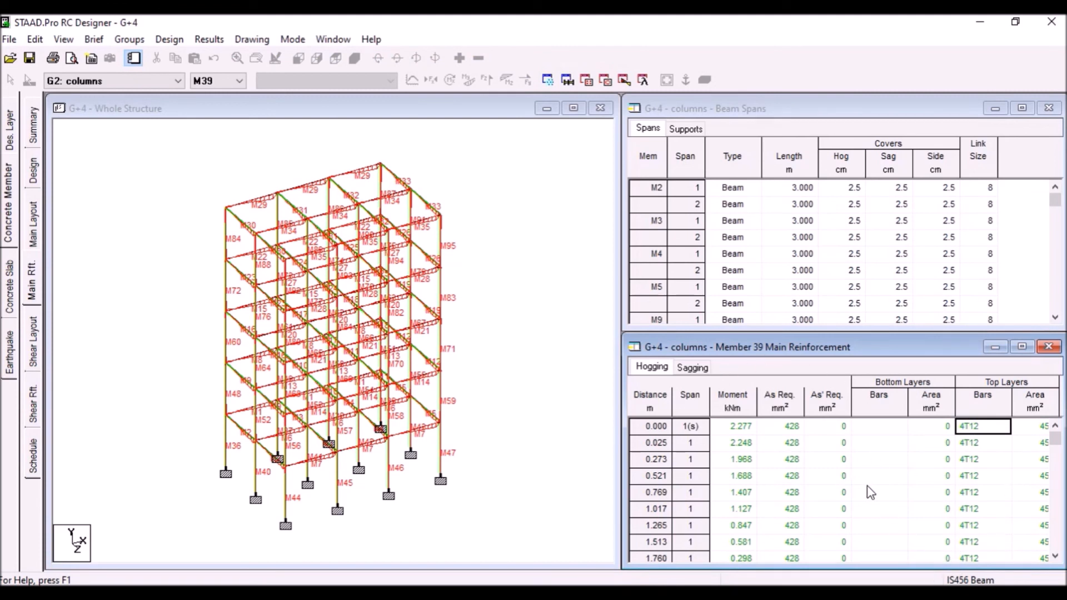
scroll(870, 492, "down", 3)
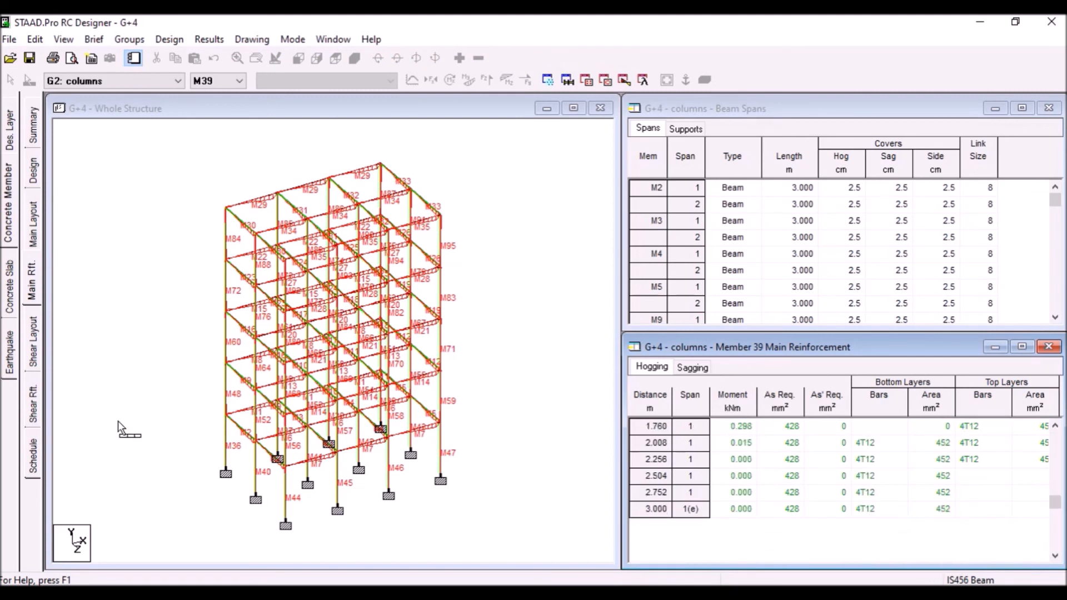
Show the shear reinforcement and shear zones of member M39 with an enlarged view of the structure
left_click(34, 403)
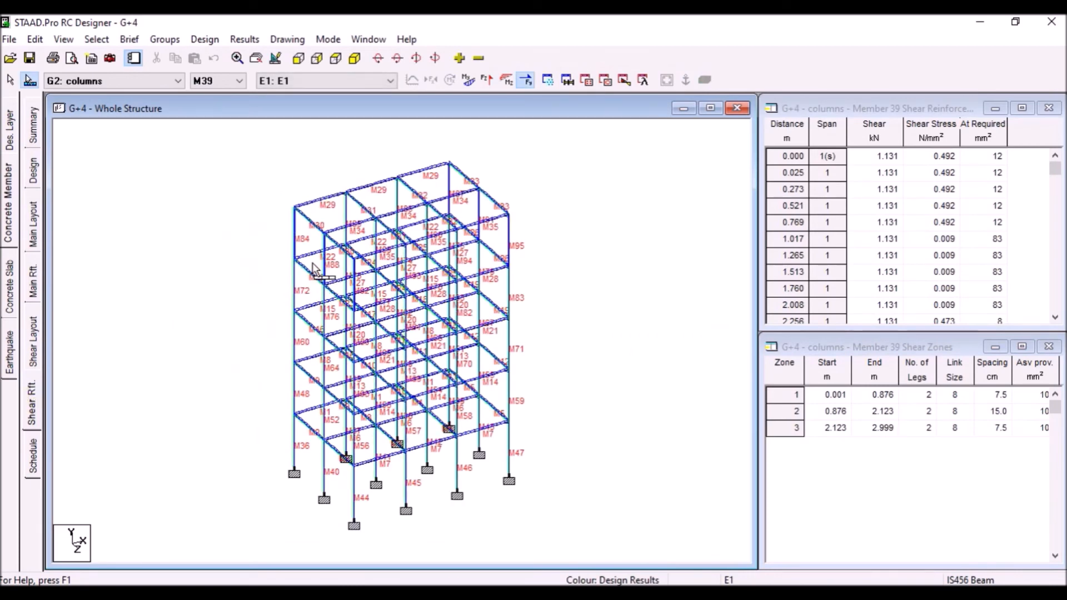
scroll(310, 259, "up", 1)
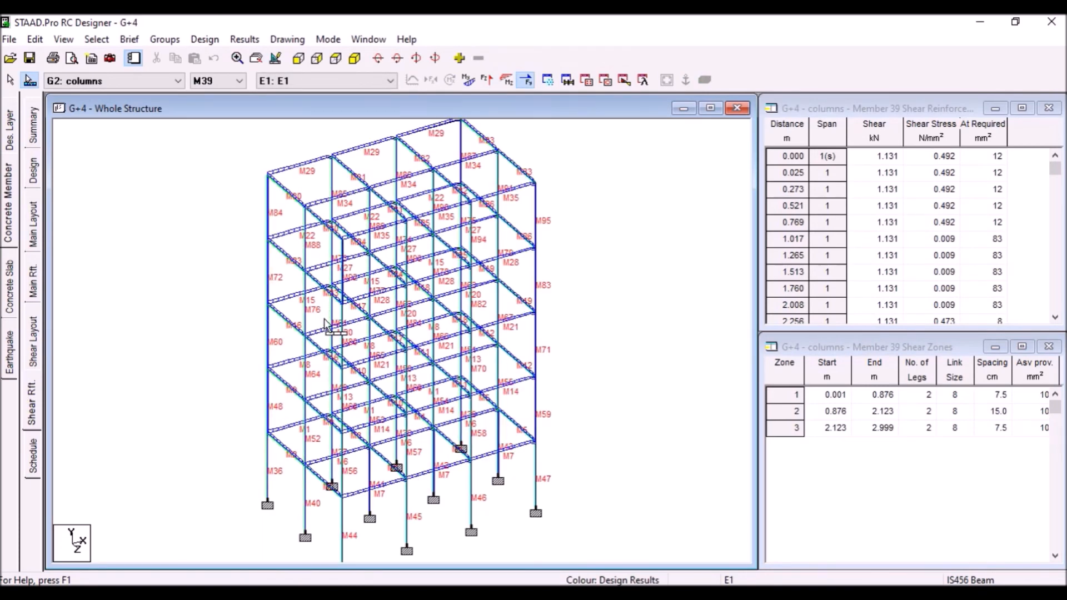
View member M39's bar schedule and check the available drawing export formats, leaving without exporting
left_click(34, 462)
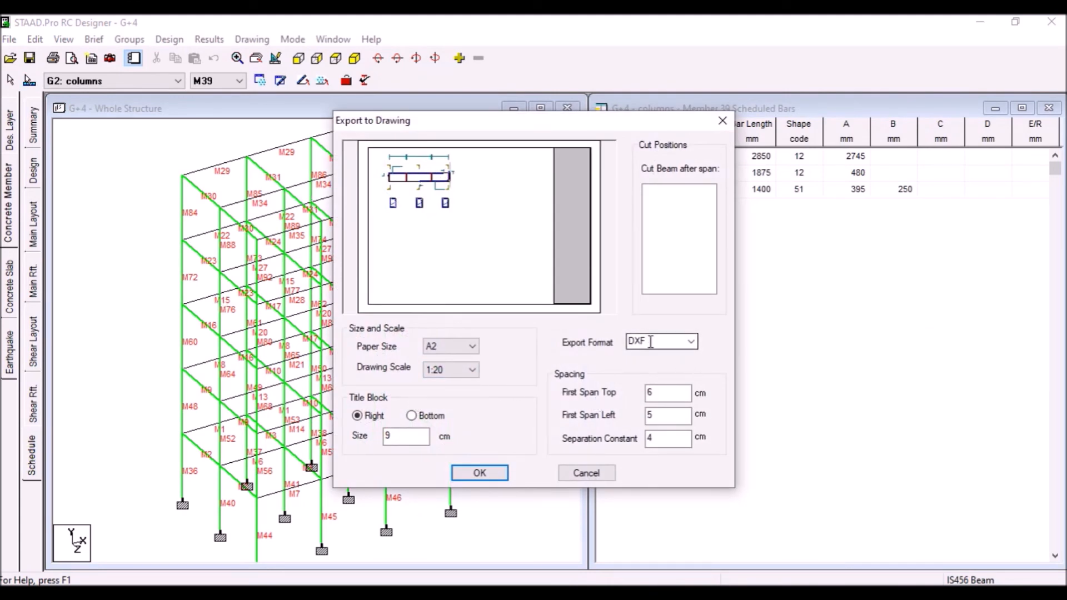
left_click(693, 342)
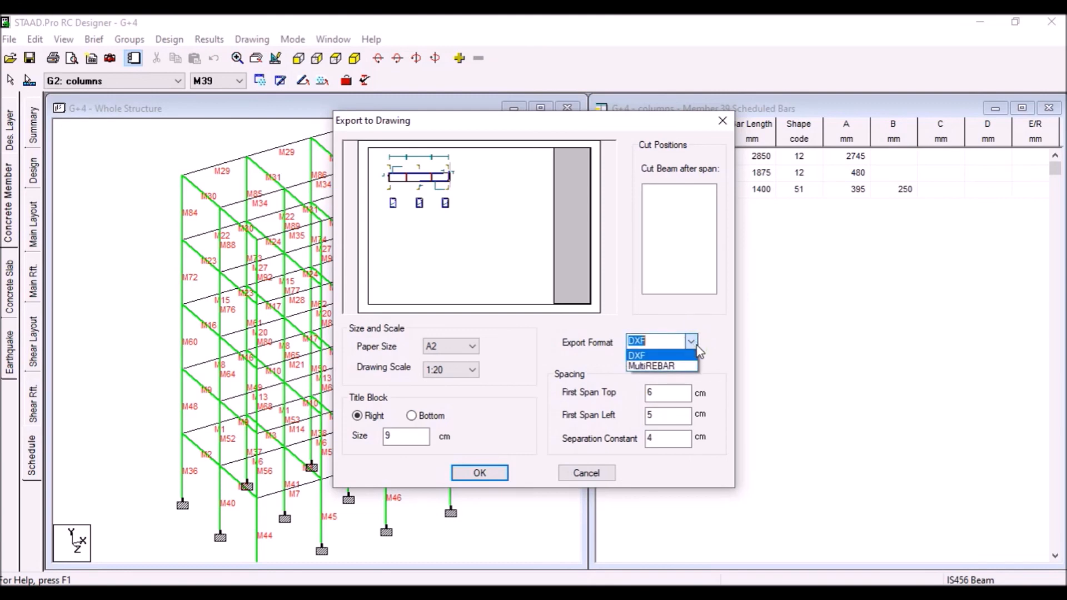
left_click(588, 474)
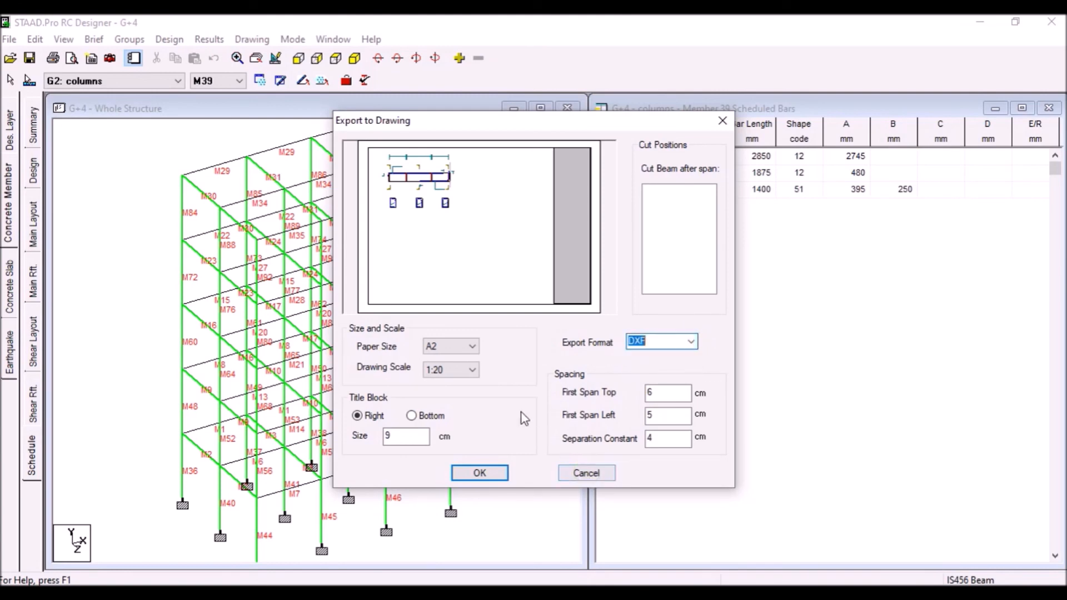
left_click(587, 474)
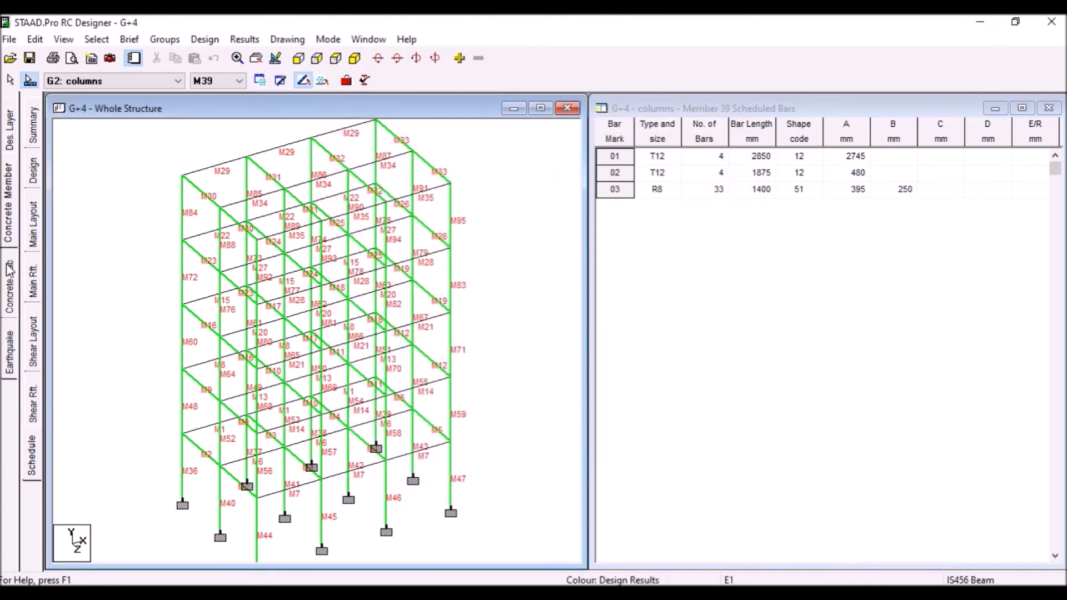
Run the earthquake collapse check to IS 13920 for load case C3: Generated Indian Code Genral_
left_click(12, 352)
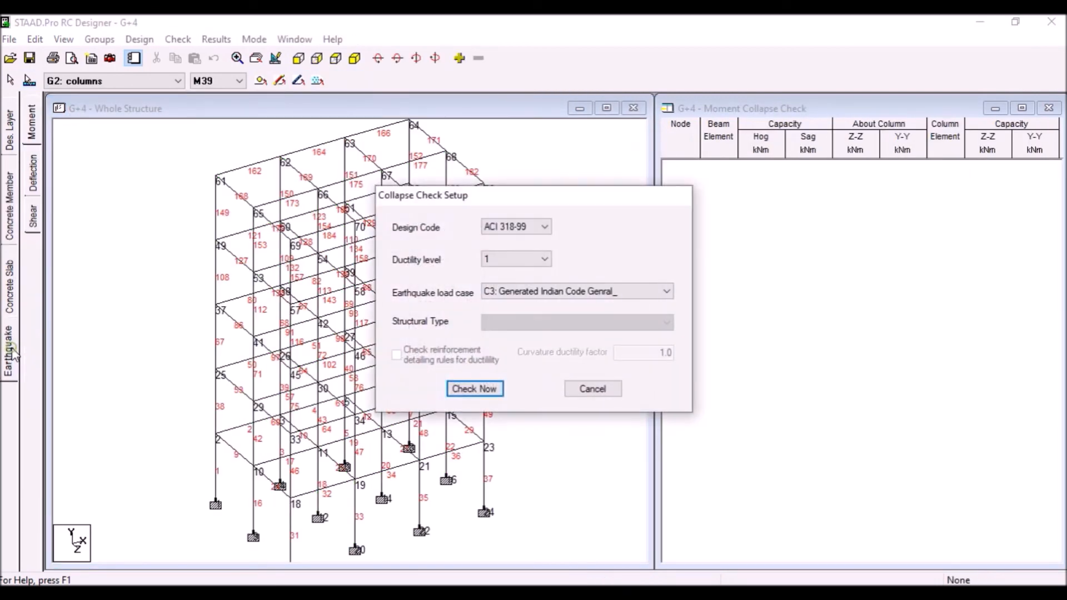
left_click(515, 227)
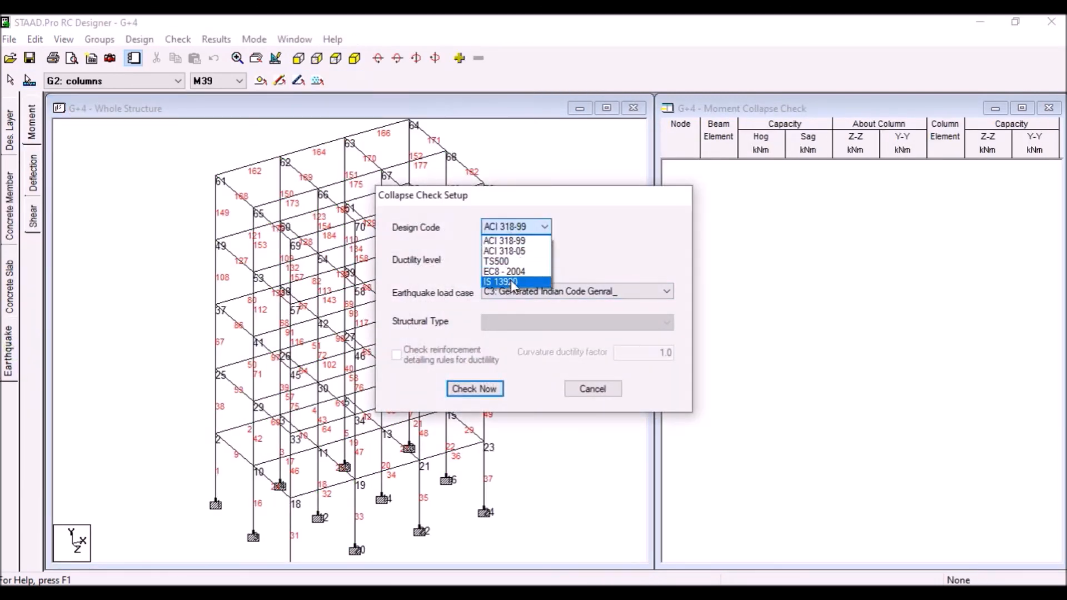
left_click(513, 282)
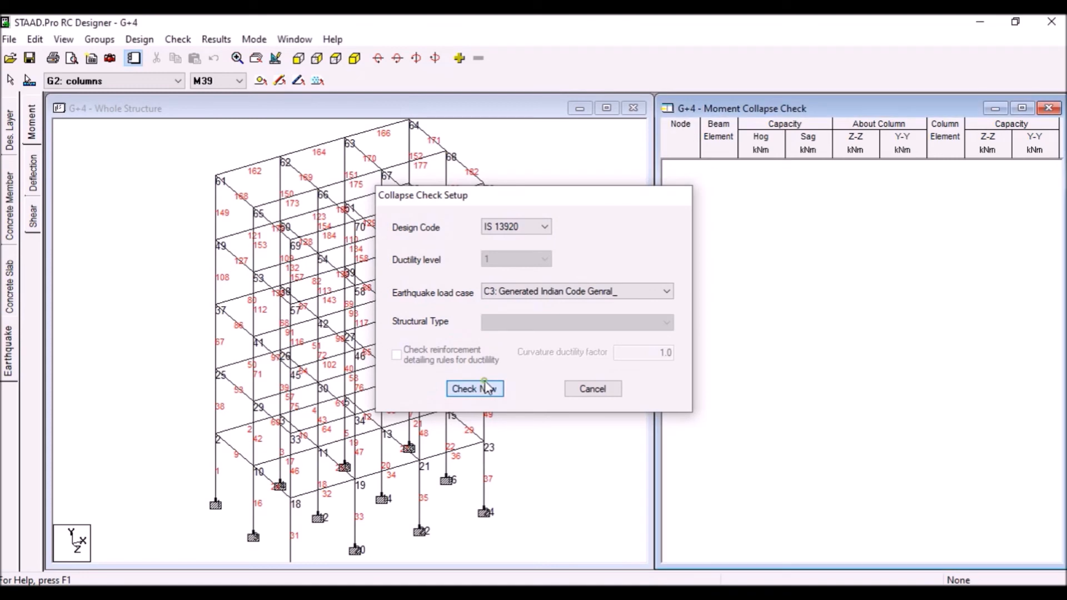
left_click(485, 388)
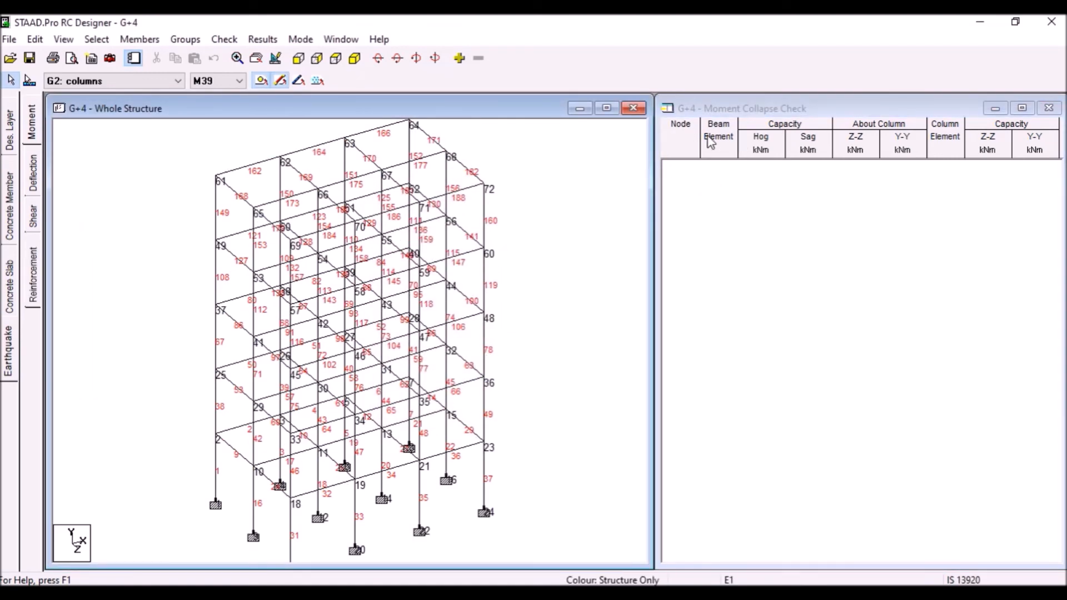
Look through the moment collapse check for Beams group members M13 and M32, and return to the design layer's job information
left_click(161, 85)
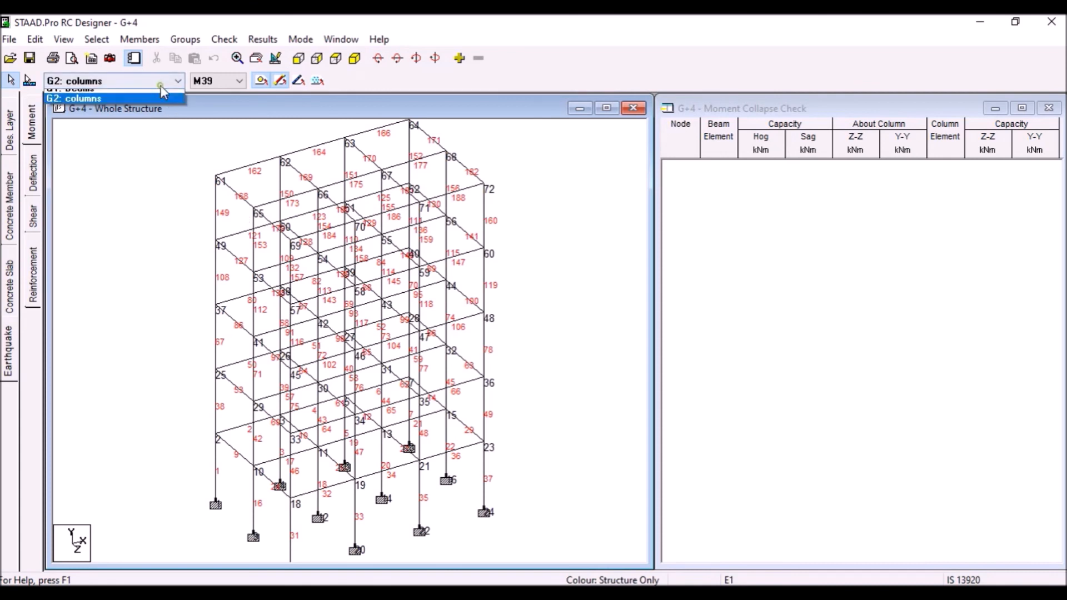
left_click(153, 95)
left_click(231, 82)
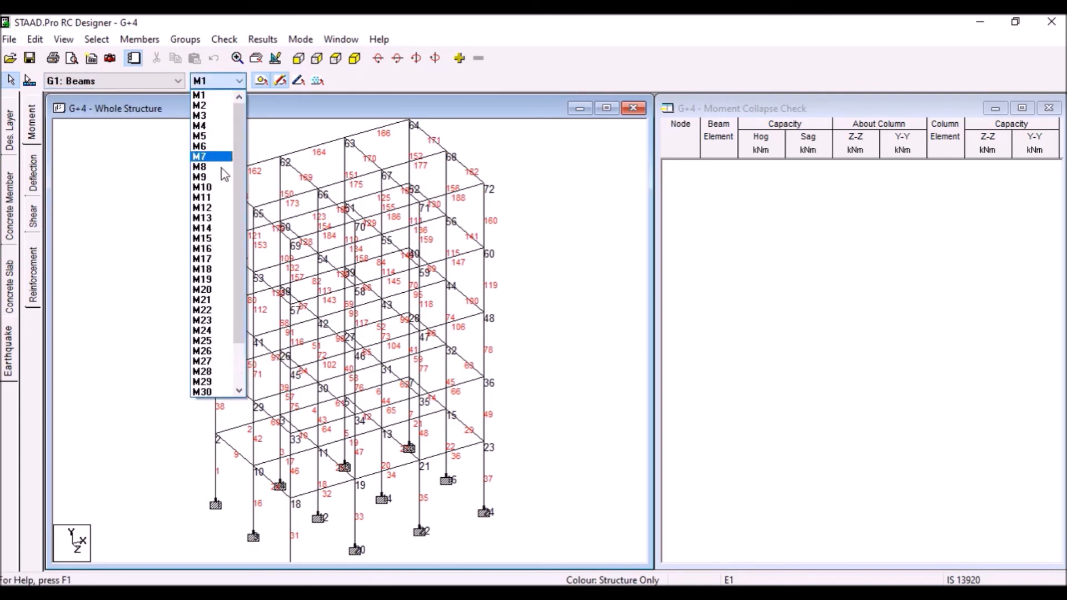
left_click(214, 214)
left_click(238, 81)
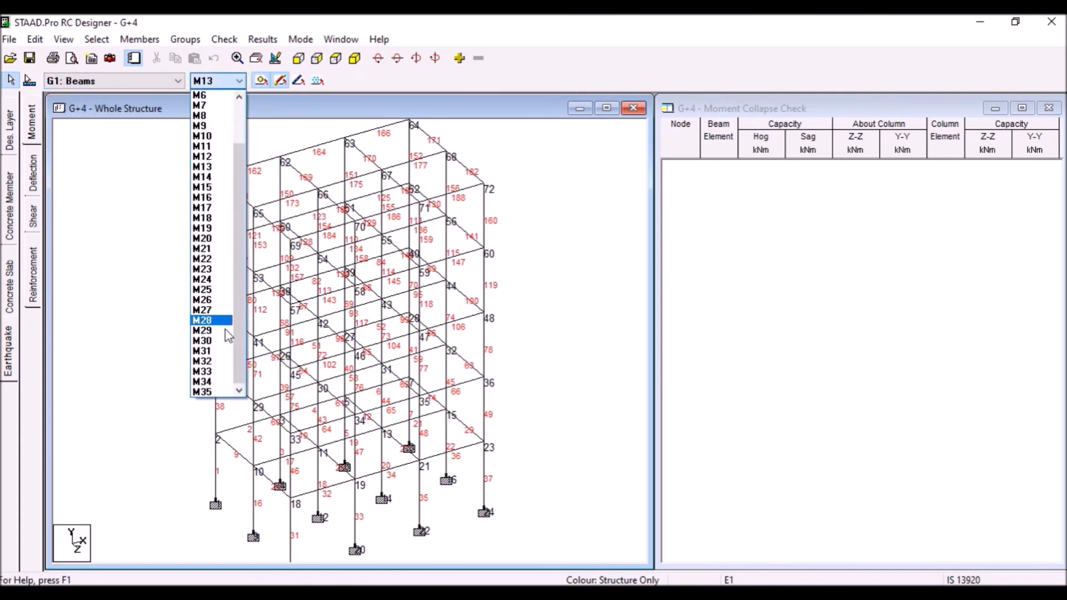
left_click(214, 365)
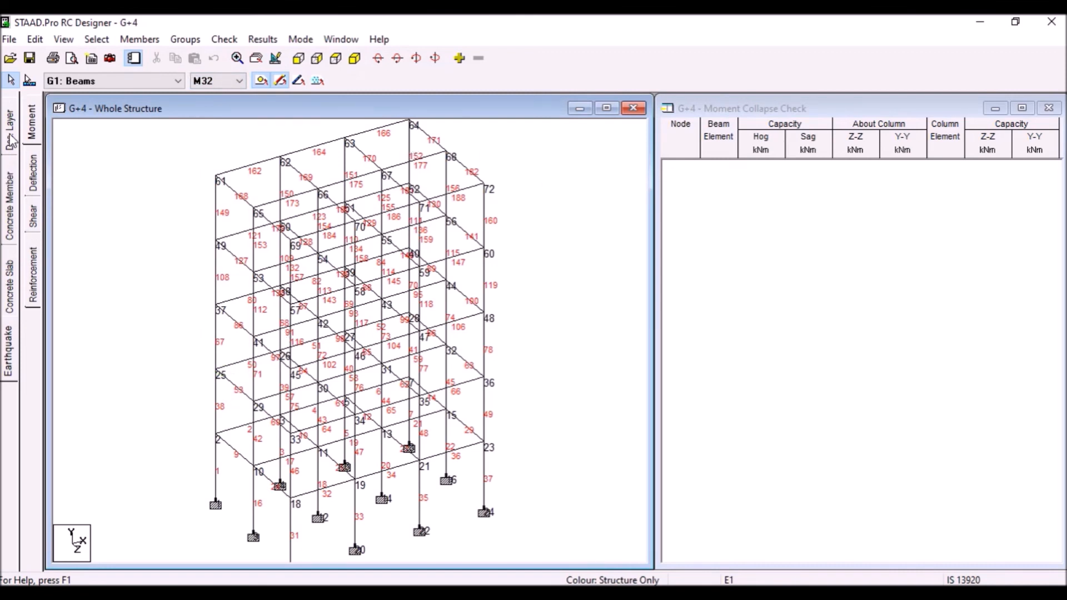
left_click(11, 209)
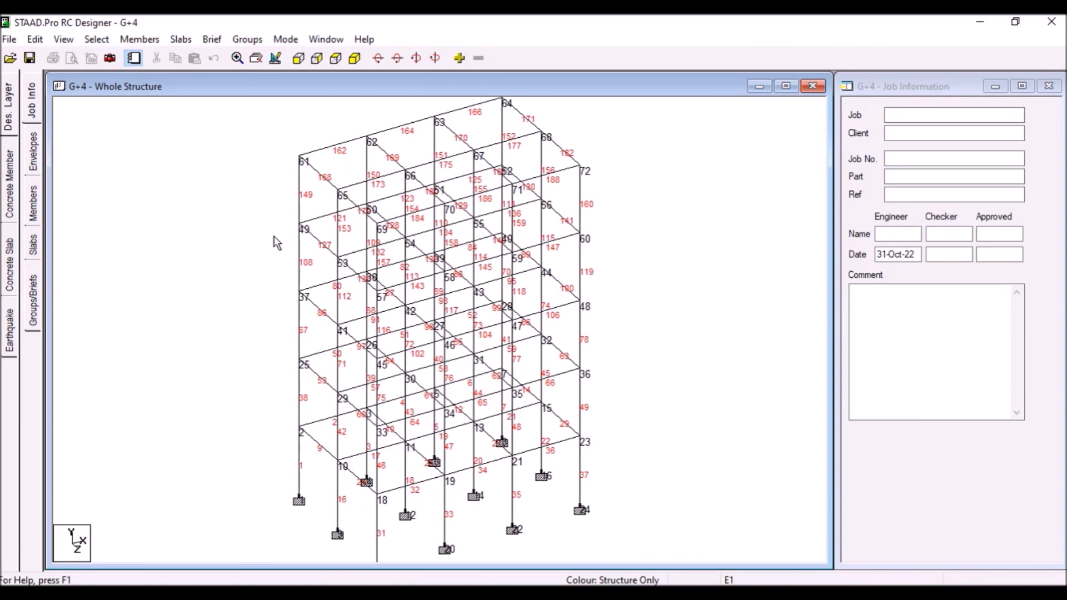